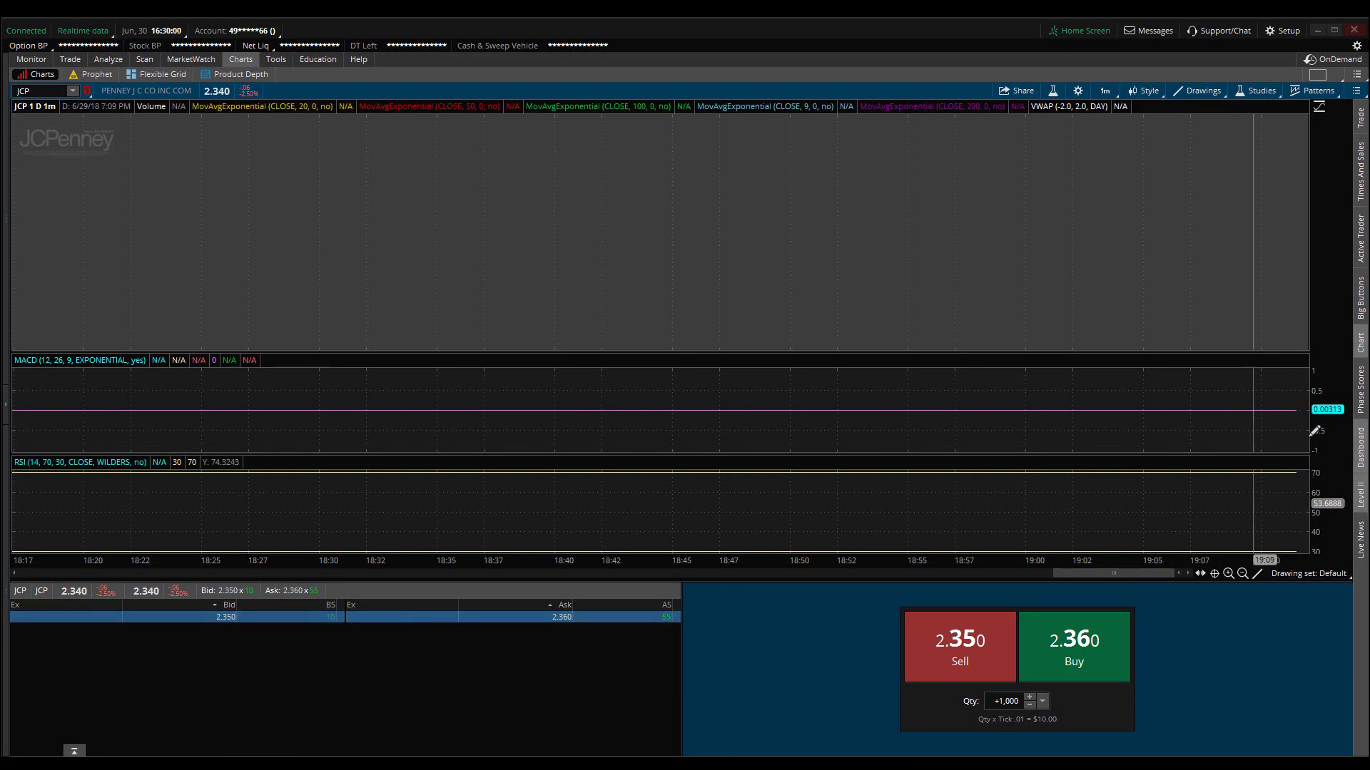
pyautogui.click(1362, 503)
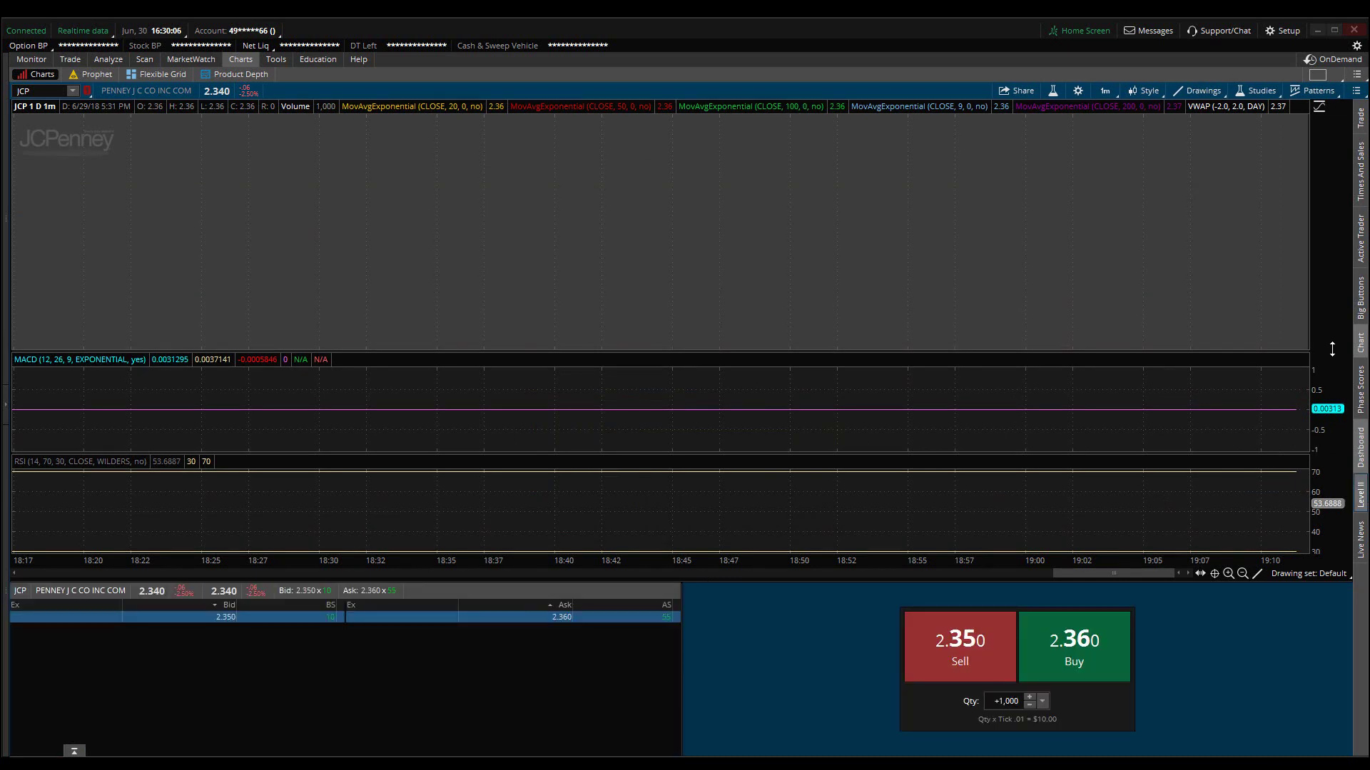
pyautogui.click(1361, 346)
pyautogui.click(1361, 458)
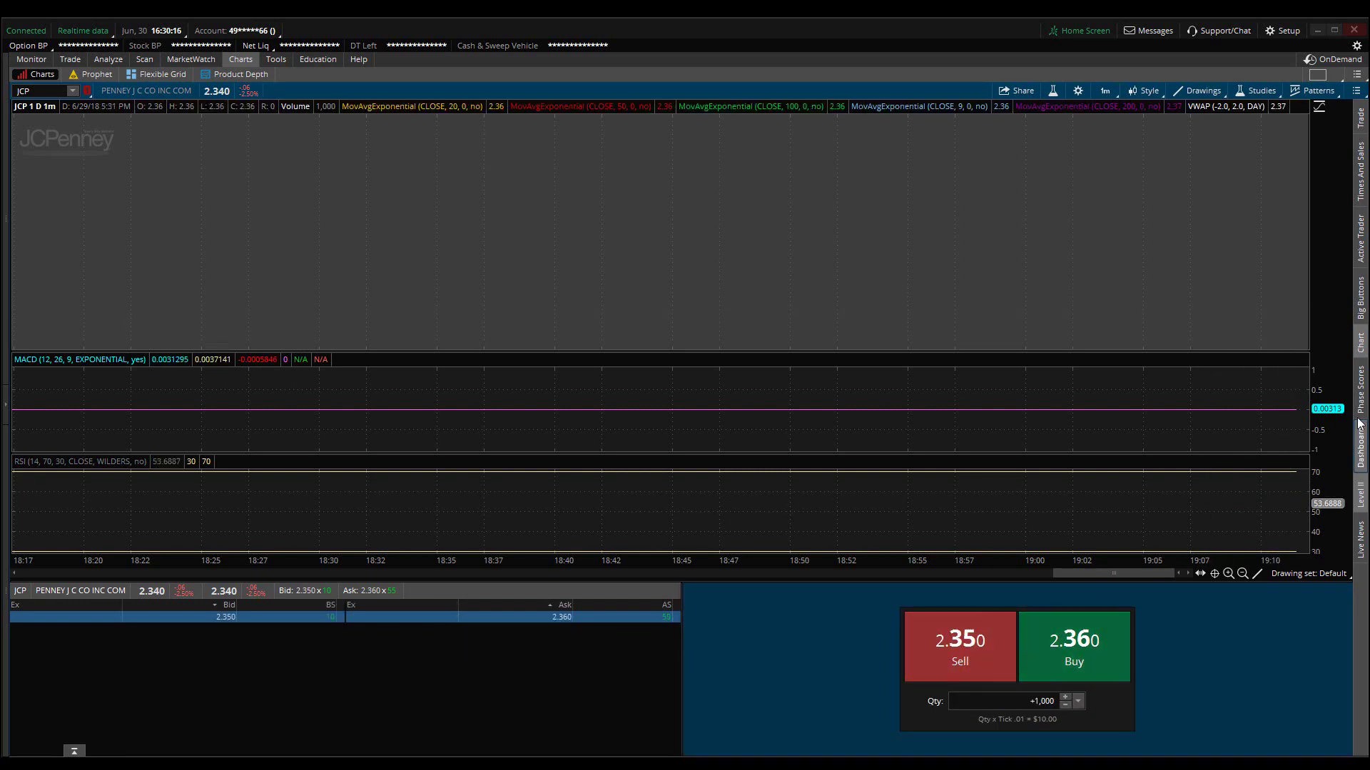
# Show Active Trader beside the JCP chart and remove Buy Market and Sell Market from its current button set
pyautogui.click(1360, 257)
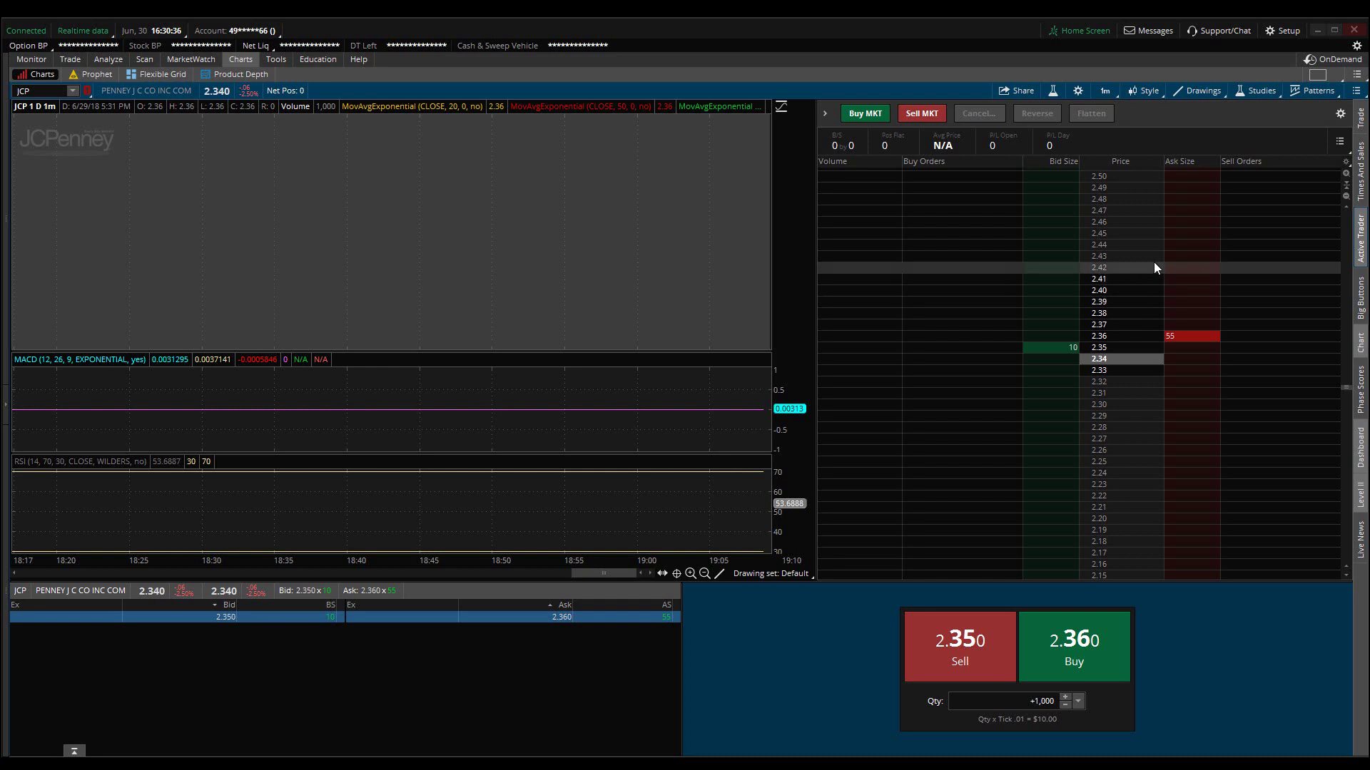
pyautogui.click(1341, 115)
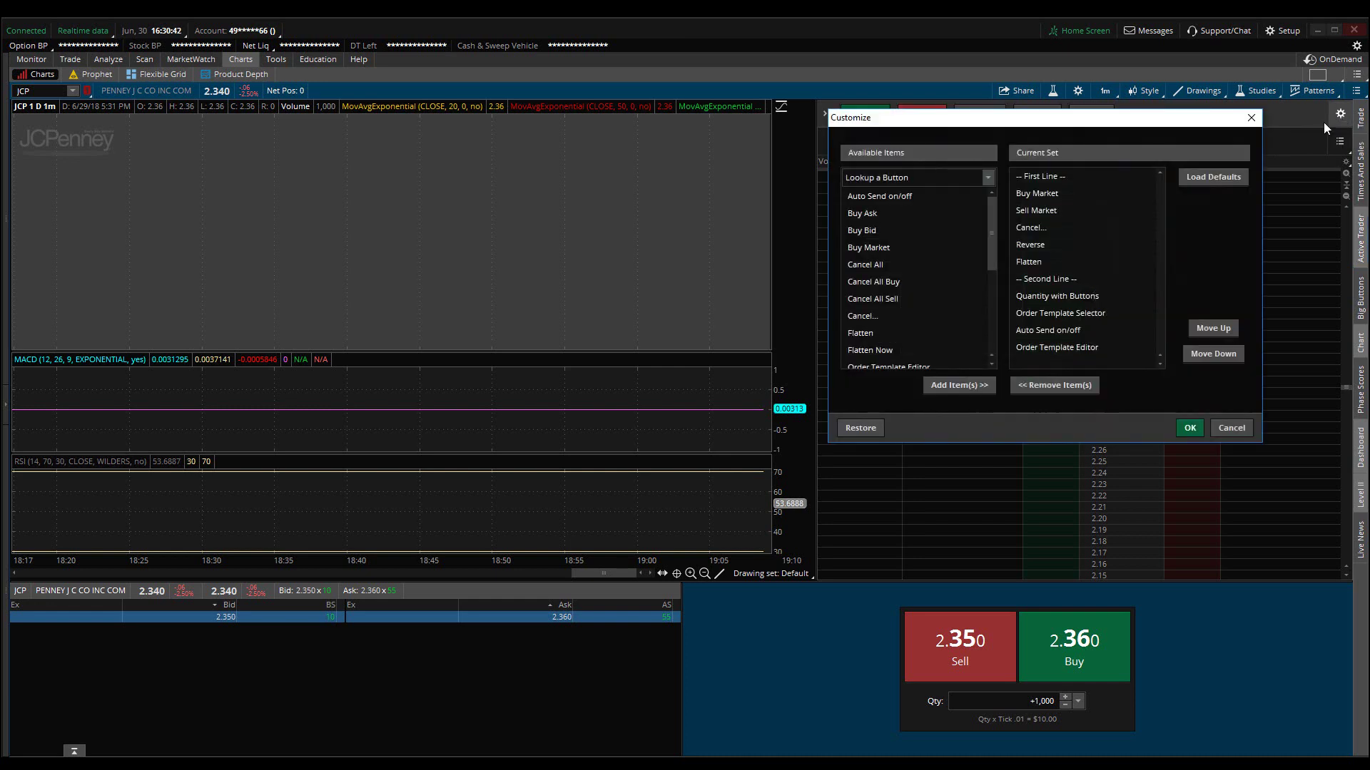
pyautogui.click(1041, 195)
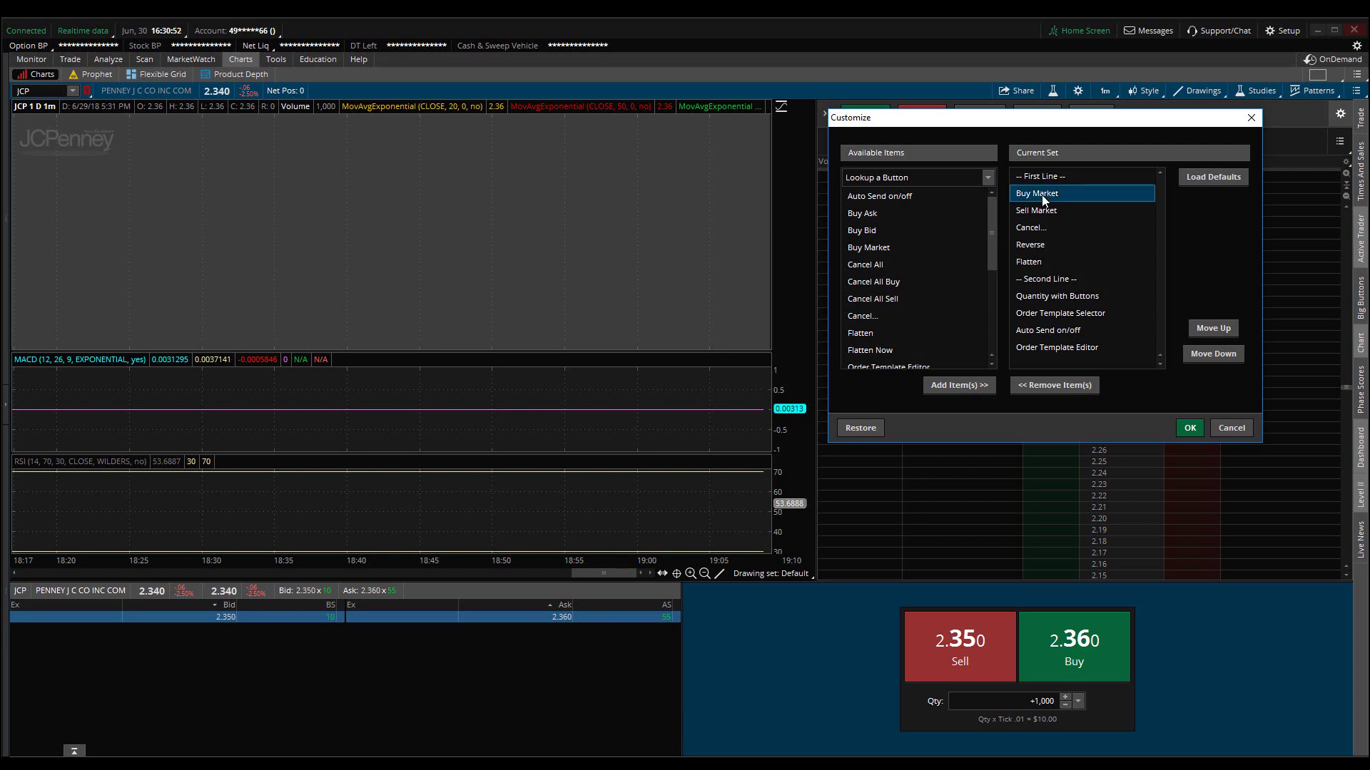
pyautogui.keyDown('shift'); pyautogui.click(1038, 210); pyautogui.keyUp('shift')
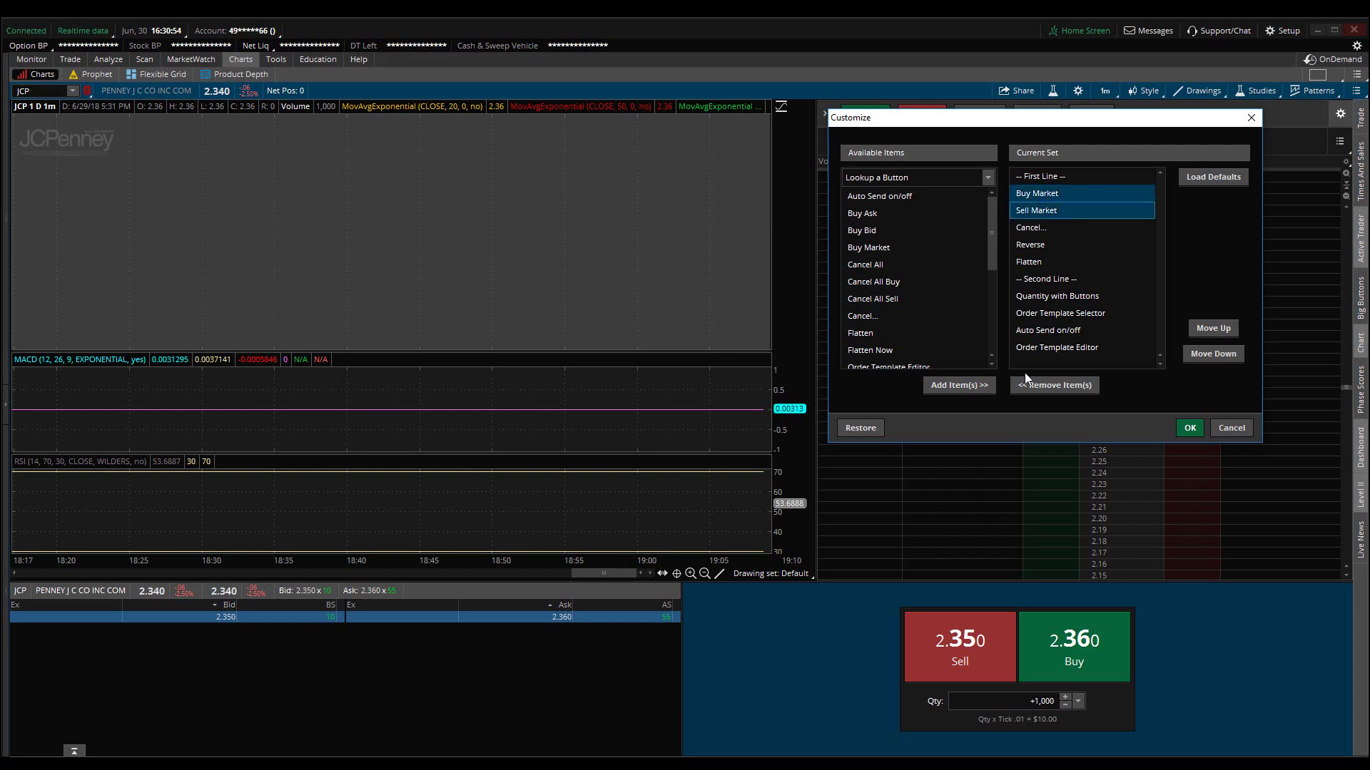
pyautogui.click(1051, 384)
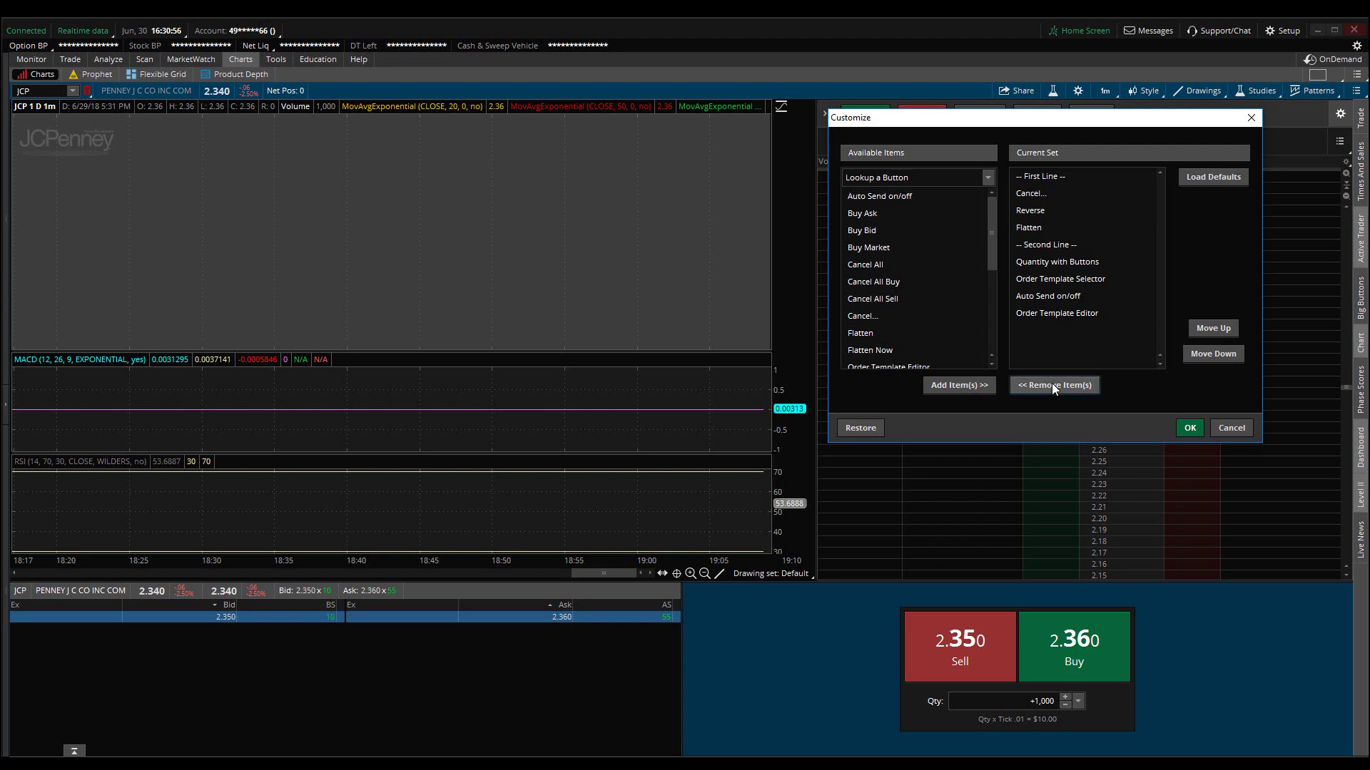
# Add the Buy Ask and Sell Bid buttons to the Active Trader's current set
pyautogui.click(868, 214)
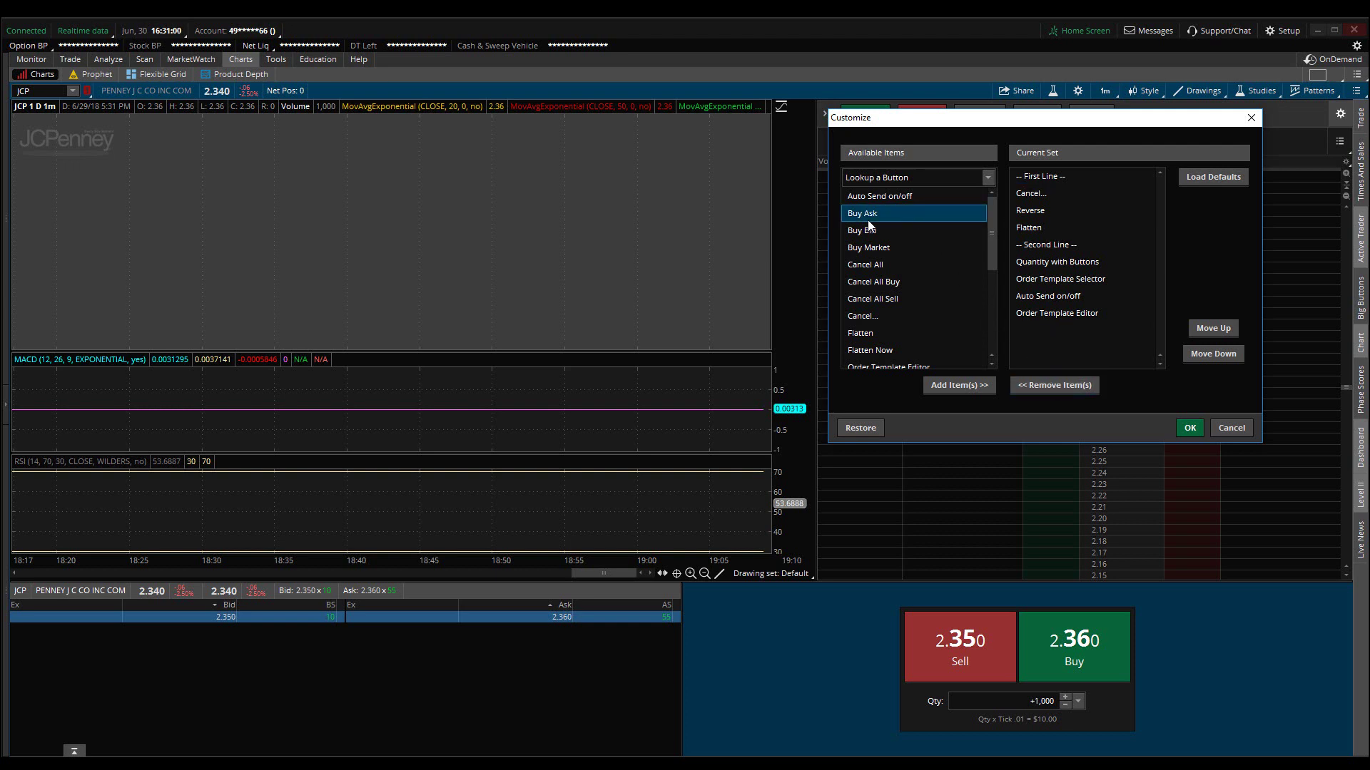
pyautogui.click(952, 386)
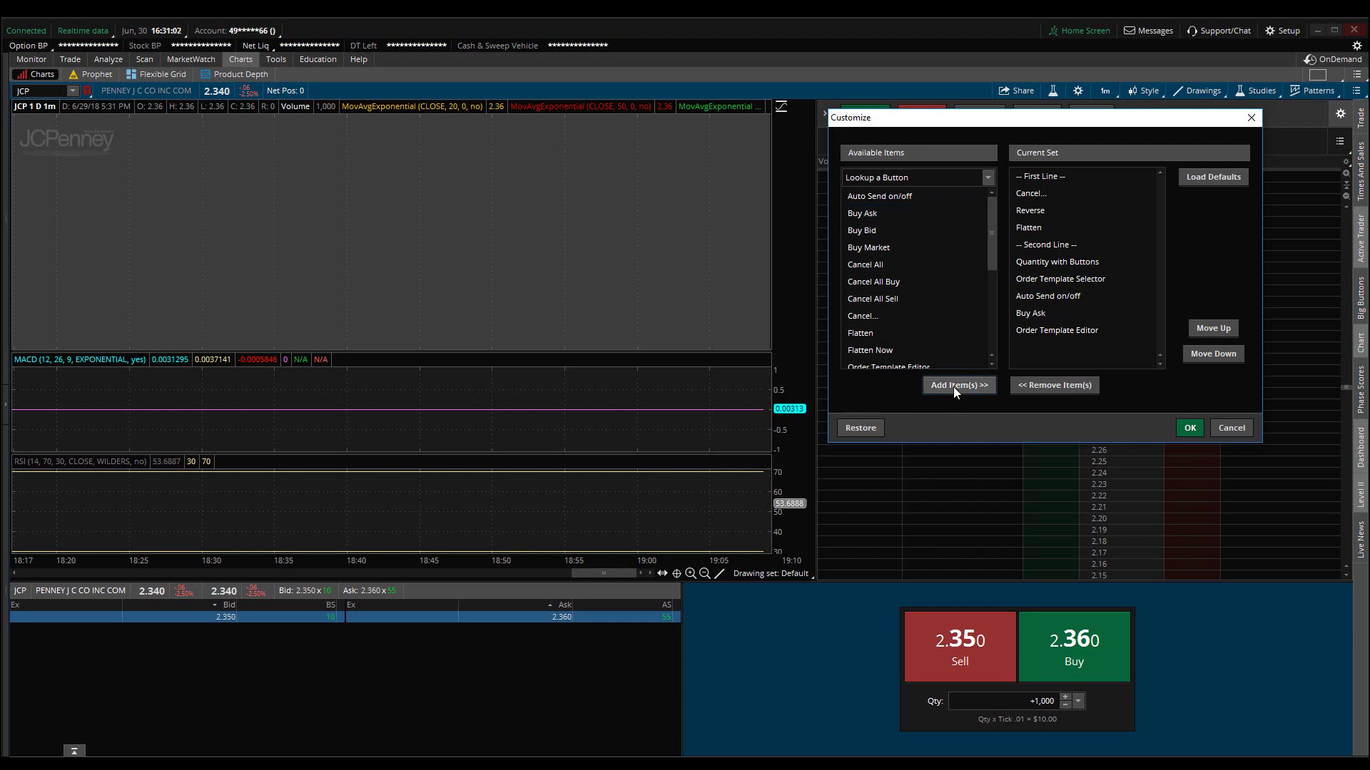
pyautogui.scroll(-4, 923, 311)
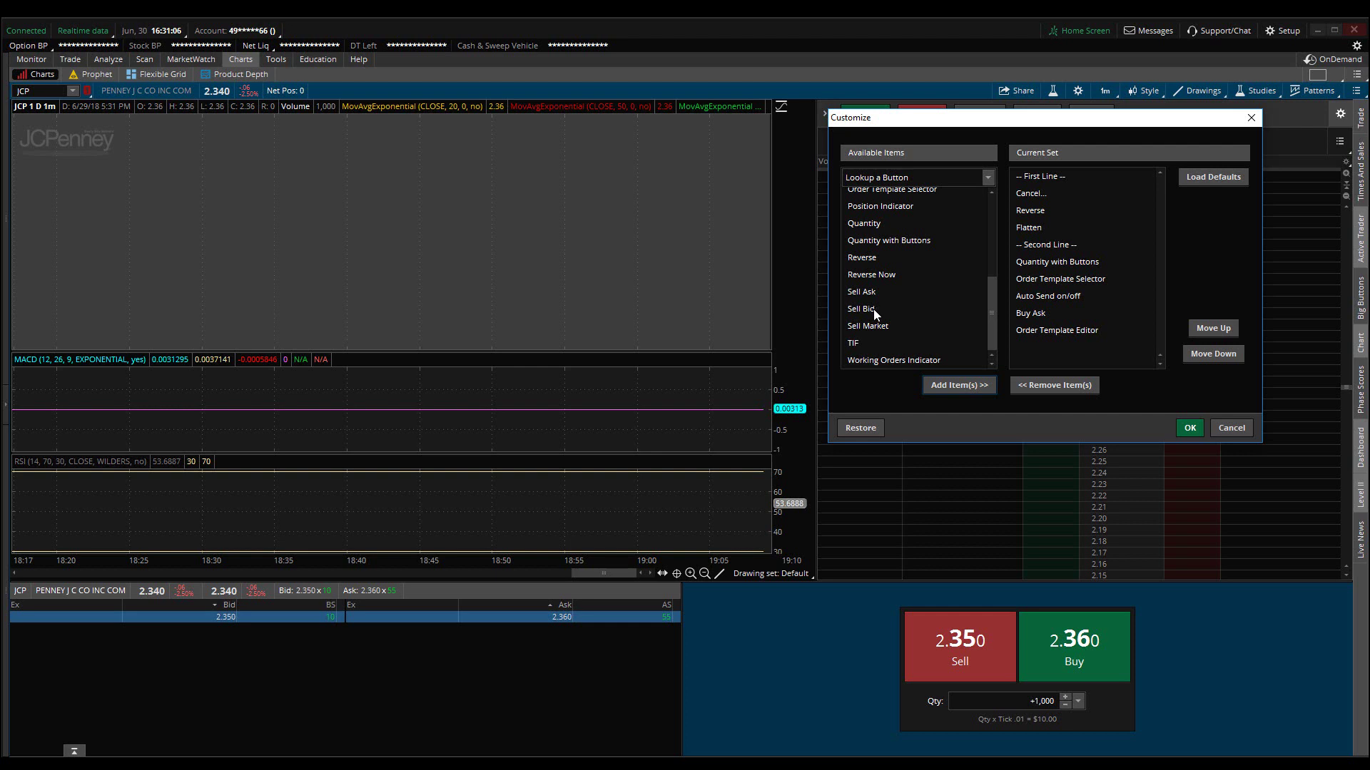
pyautogui.click(873, 310)
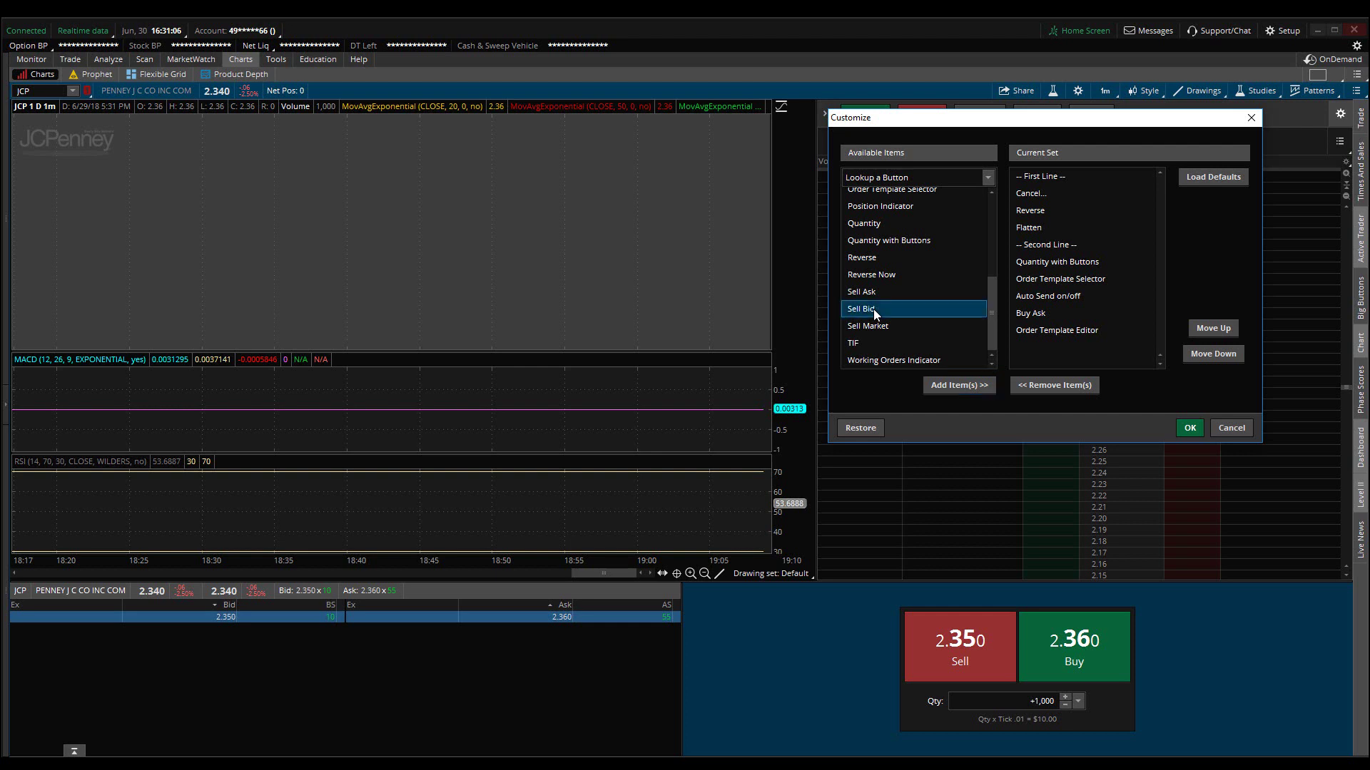
pyautogui.click(939, 385)
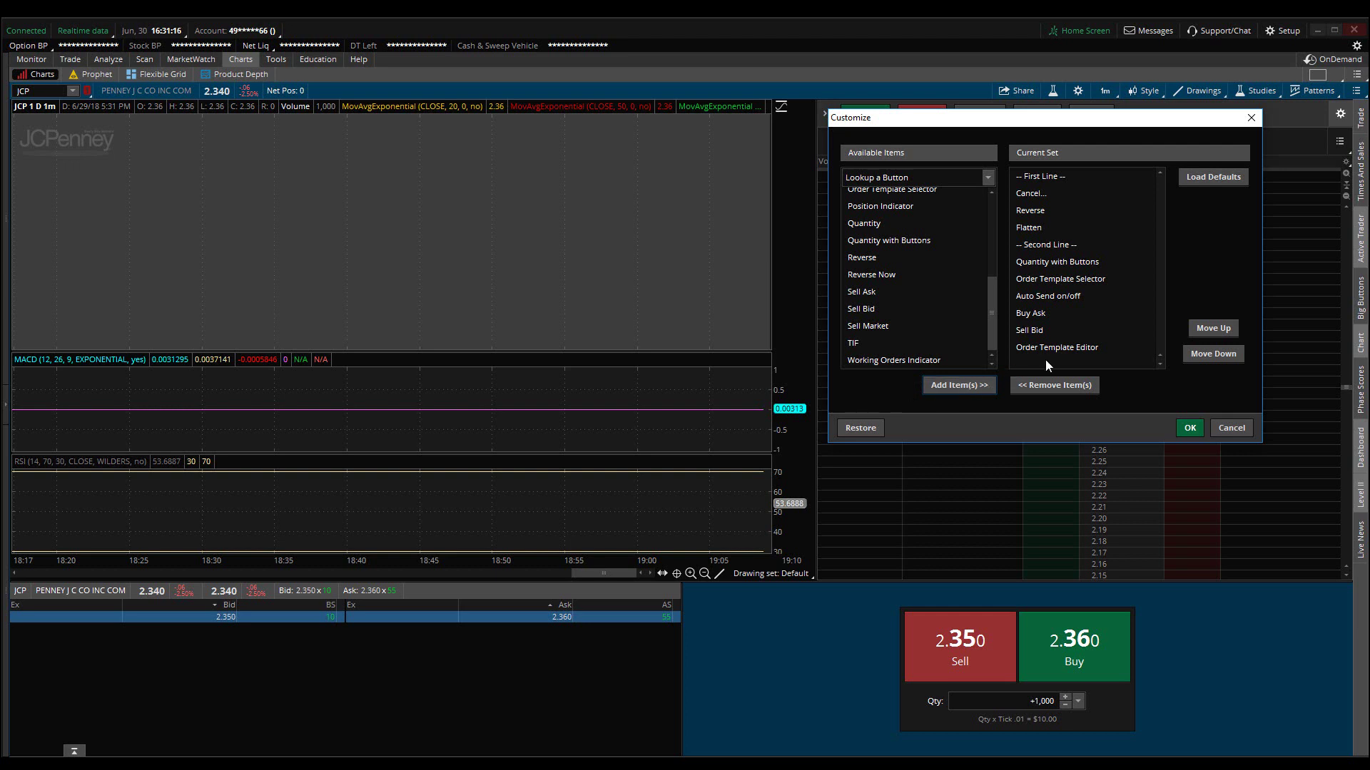
# Move Buy Ask and Sell Bid together to the start of the first line, ahead of Cancel, and save the button layout
pyautogui.click(1037, 318)
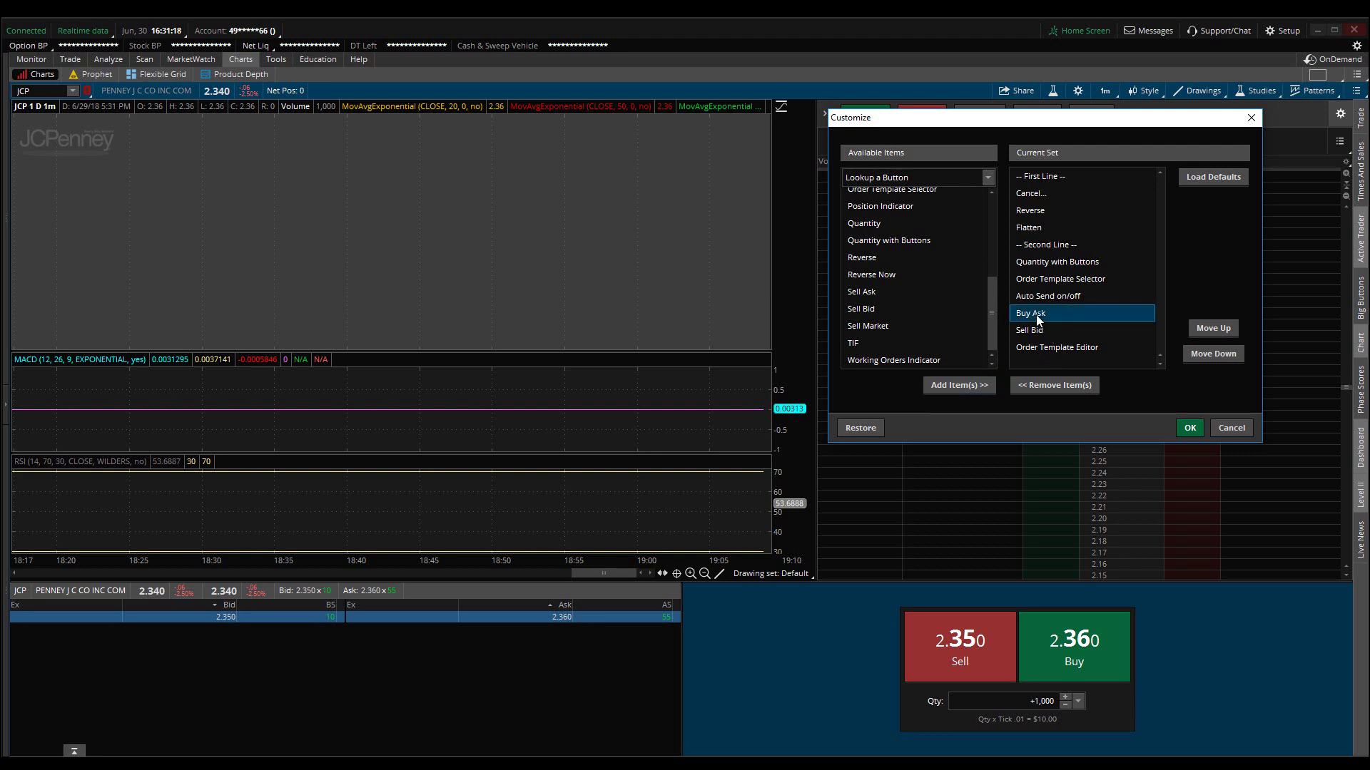
pyautogui.hotkey('shift', 'Down')
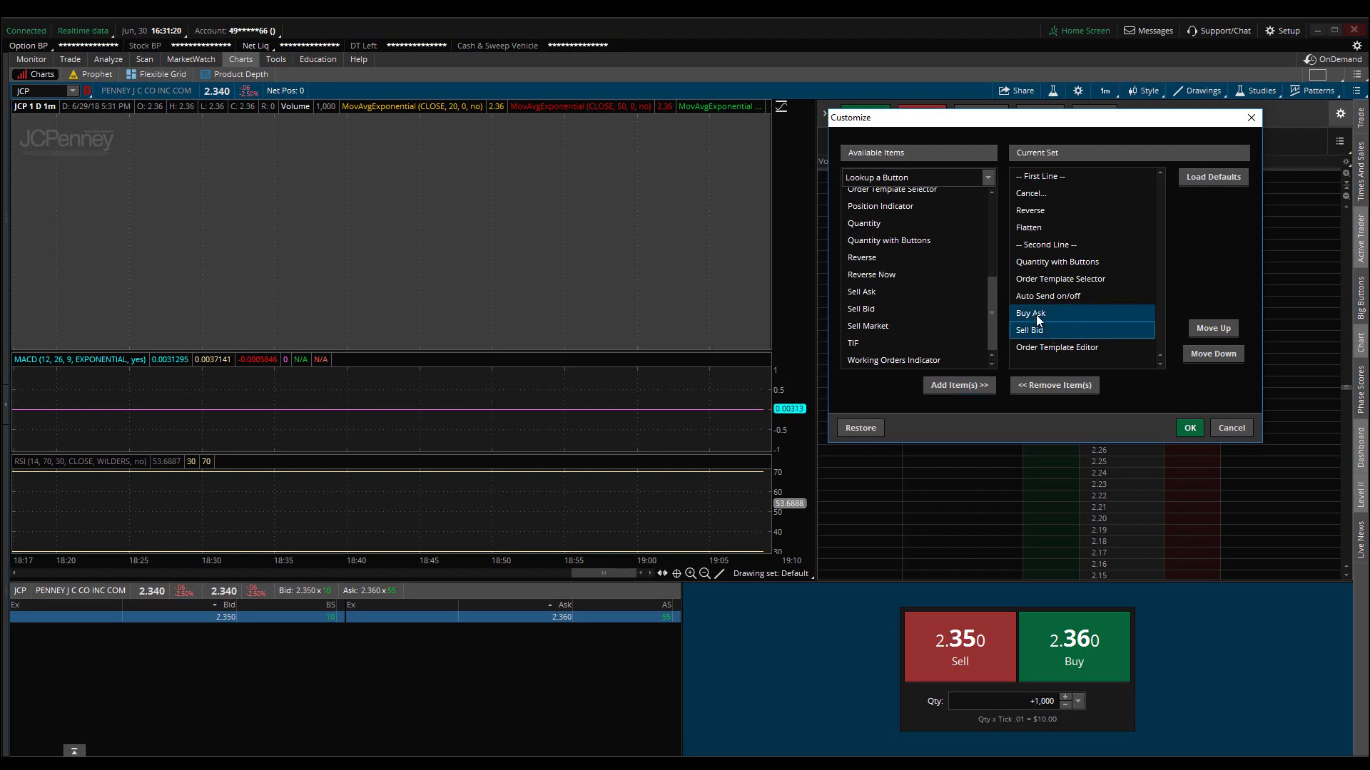
pyautogui.click(1212, 329)
pyautogui.click(1211, 329)
pyautogui.click(1211, 330)
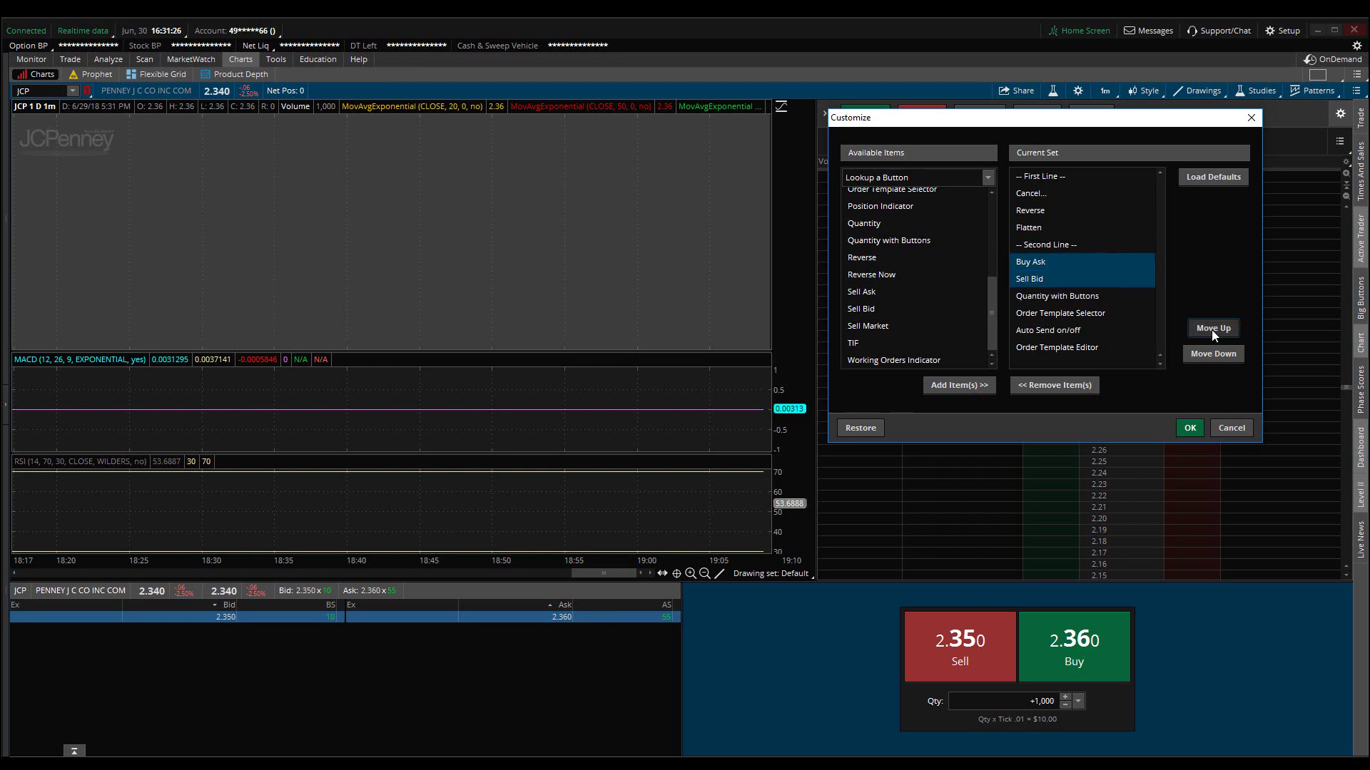
pyautogui.click(1211, 329)
pyautogui.click(1211, 330)
pyautogui.click(1212, 329)
pyautogui.click(1211, 330)
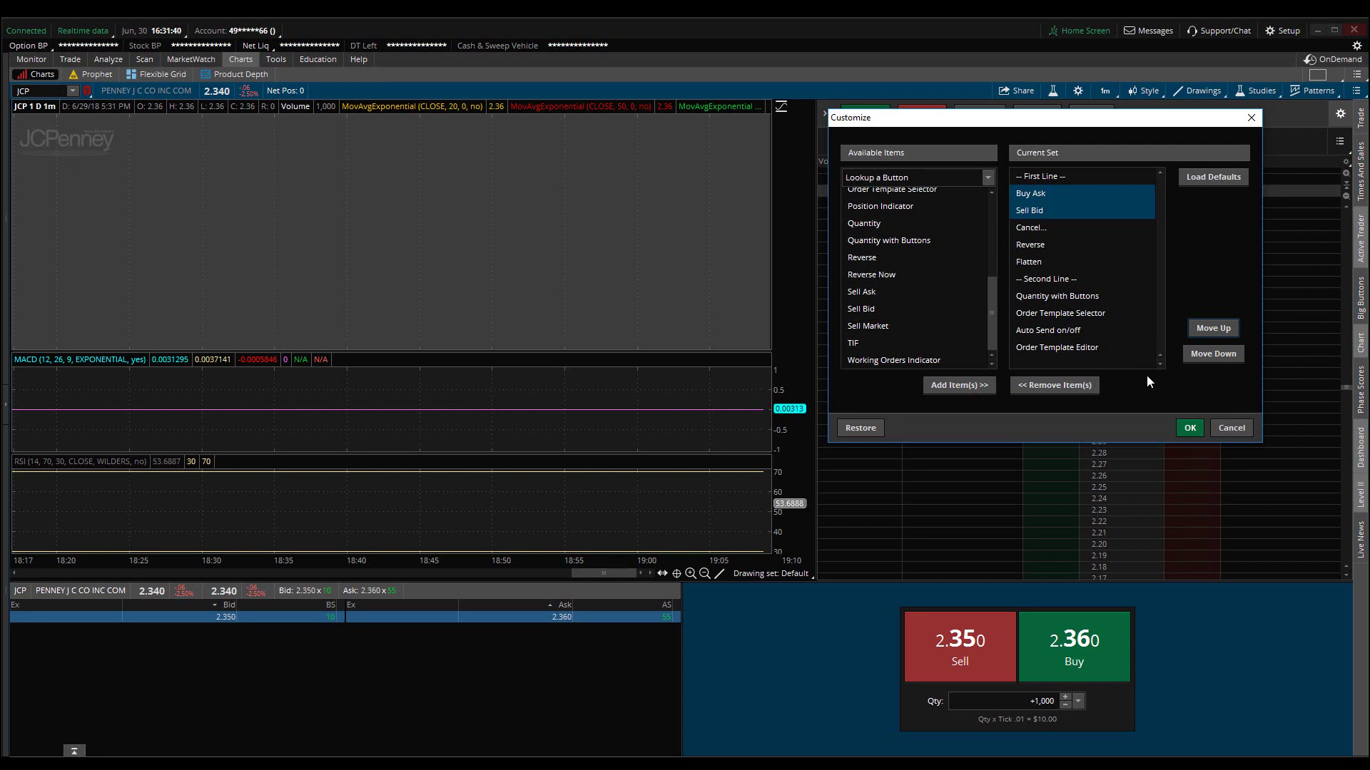
pyautogui.click(1189, 429)
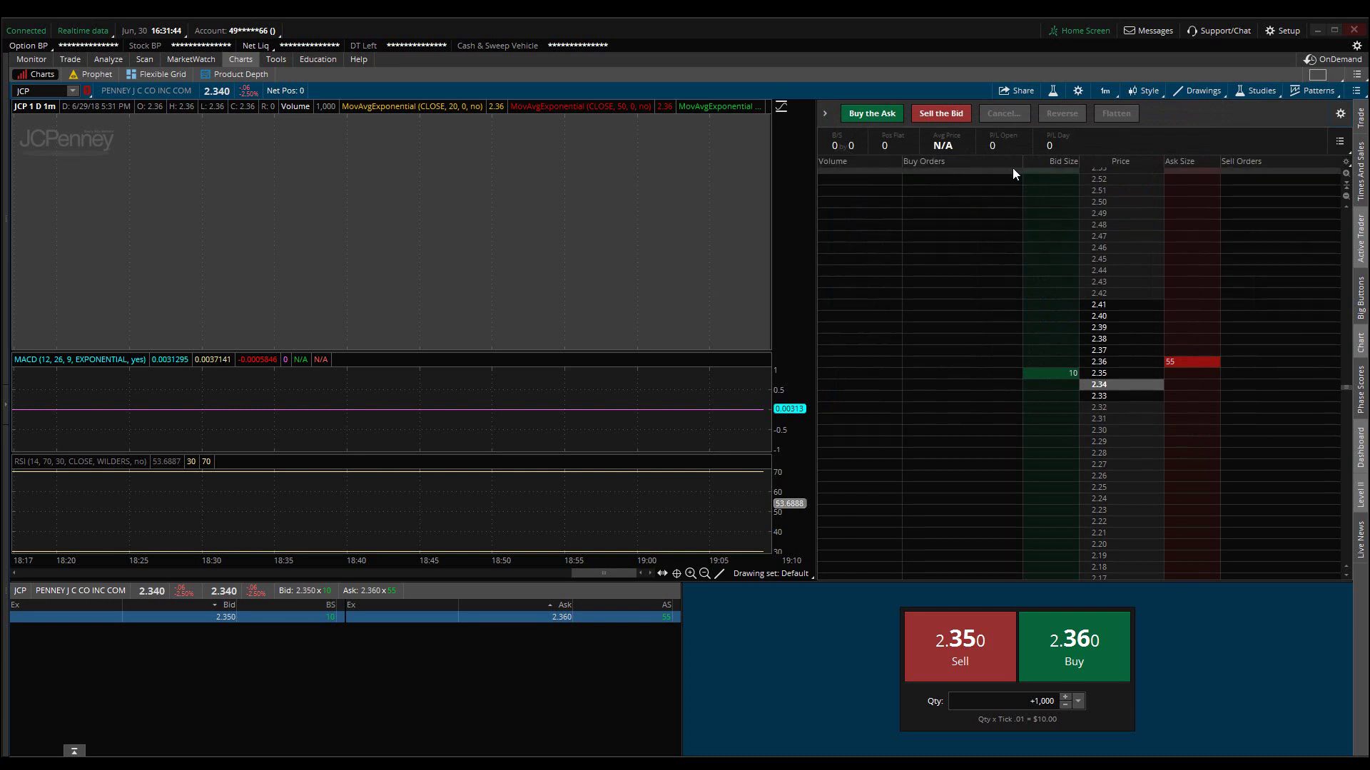
# Expand the Active Trader order options and set the order quantity to 100 using the preset quantities
pyautogui.click(824, 115)
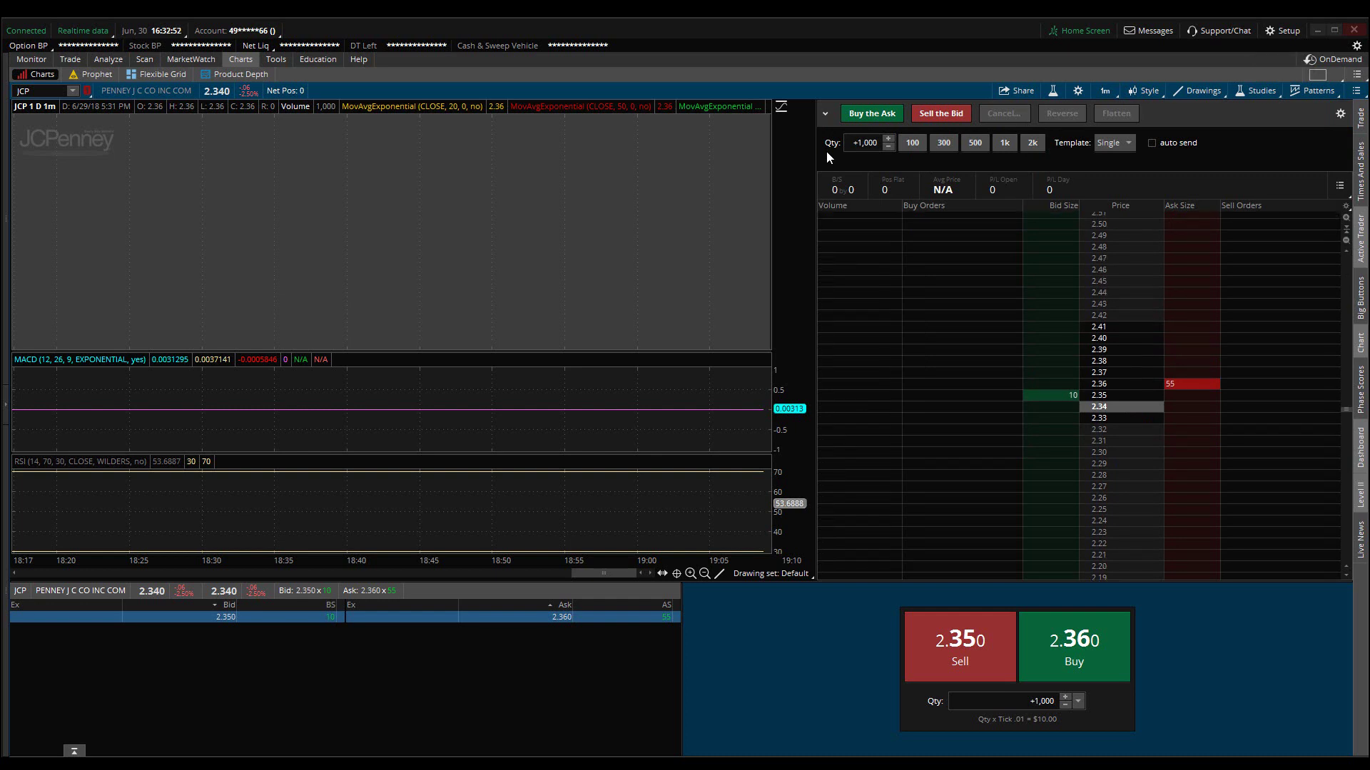
pyautogui.click(854, 123)
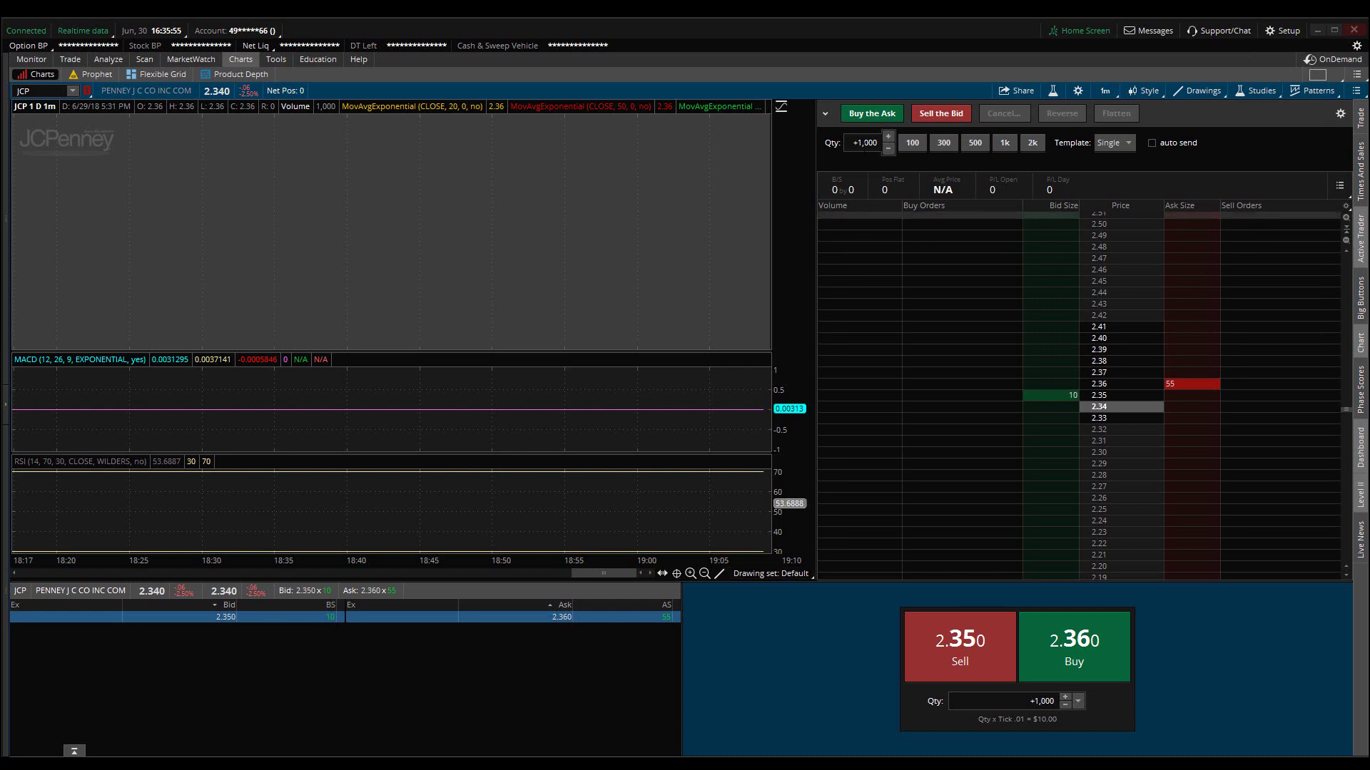
pyautogui.click(908, 140)
pyautogui.click(1008, 143)
pyautogui.click(909, 150)
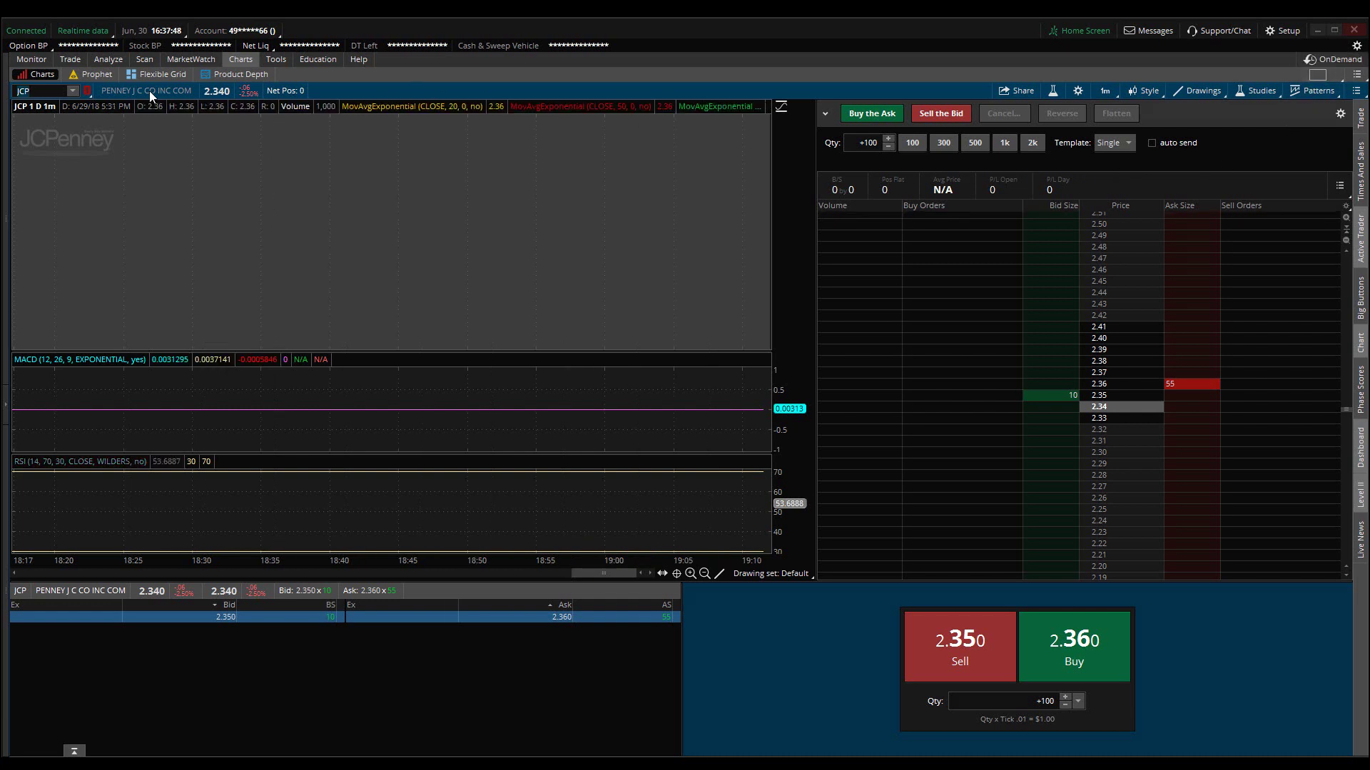
# Change the chart symbol to TWTR
pyautogui.click(43, 91)
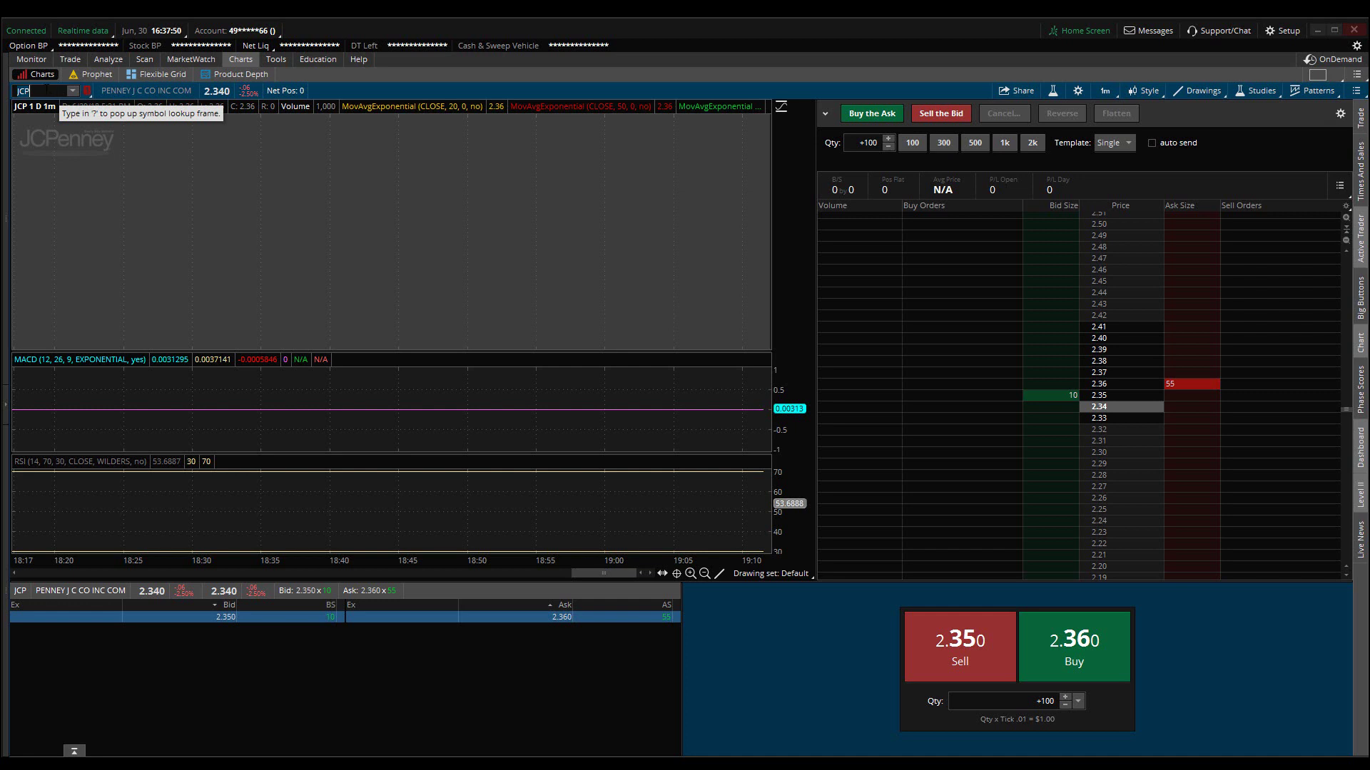
pyautogui.press('BackSpace')
pyautogui.press('BackSpace')
pyautogui.press('BackSpace')
pyautogui.write('T')
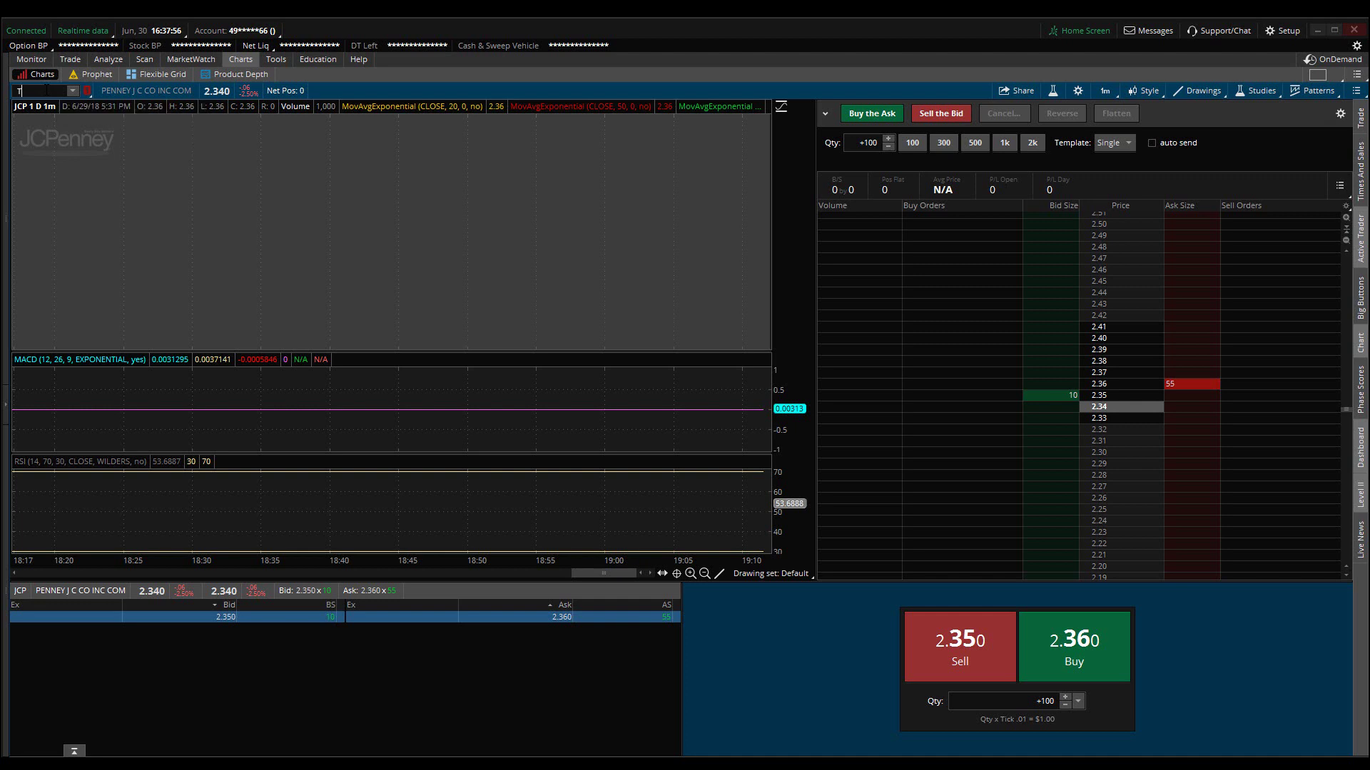
pyautogui.write('WTR')
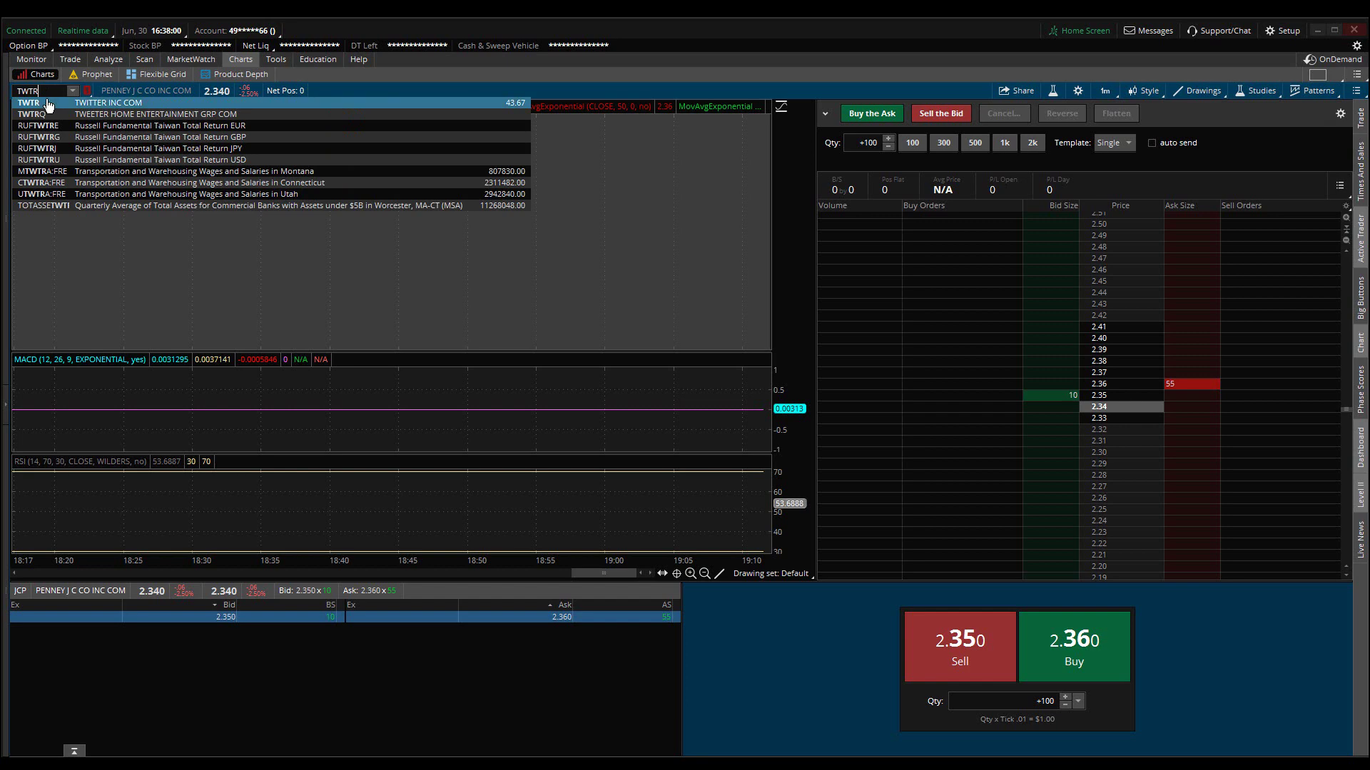
pyautogui.press('Return')
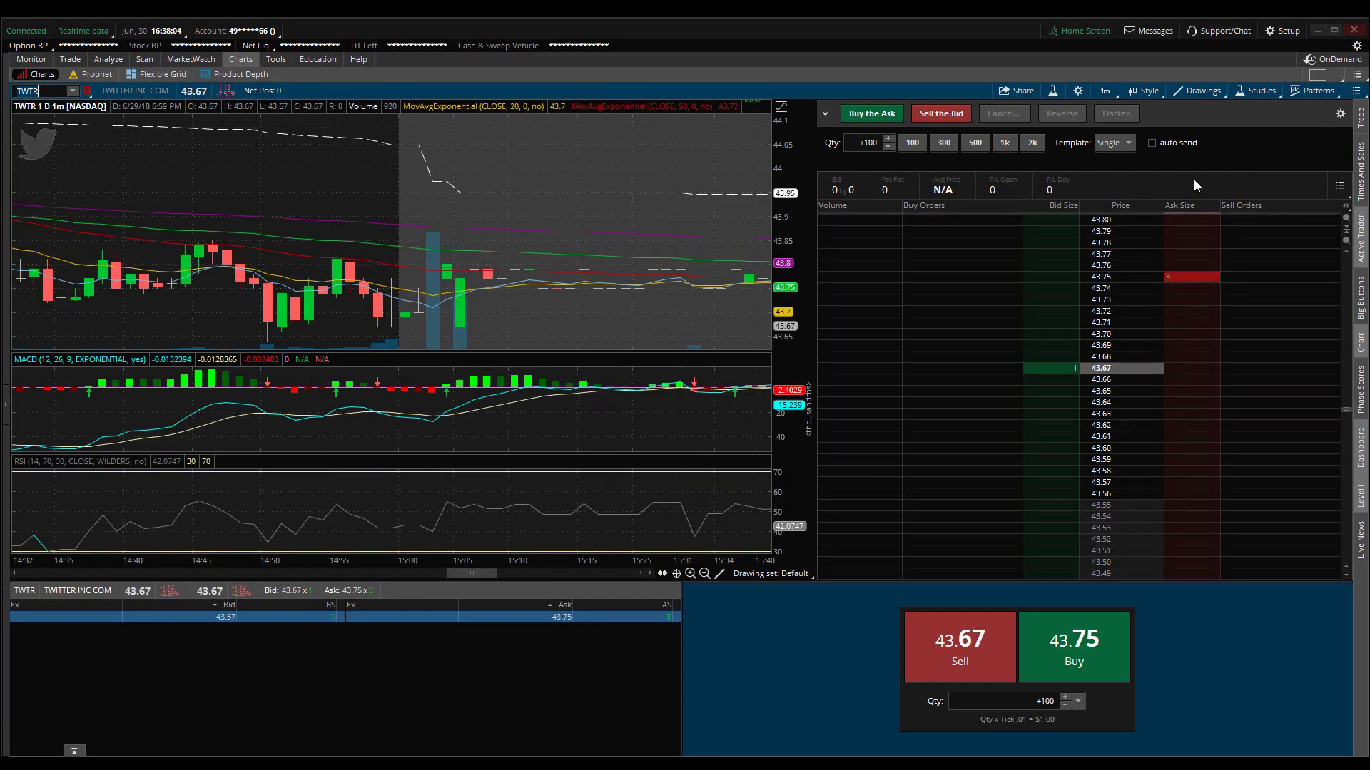
# Start the OnDemand simulation with the virtual account and pause the replay at about 08:34:30 on June 7
pyautogui.click(1331, 58)
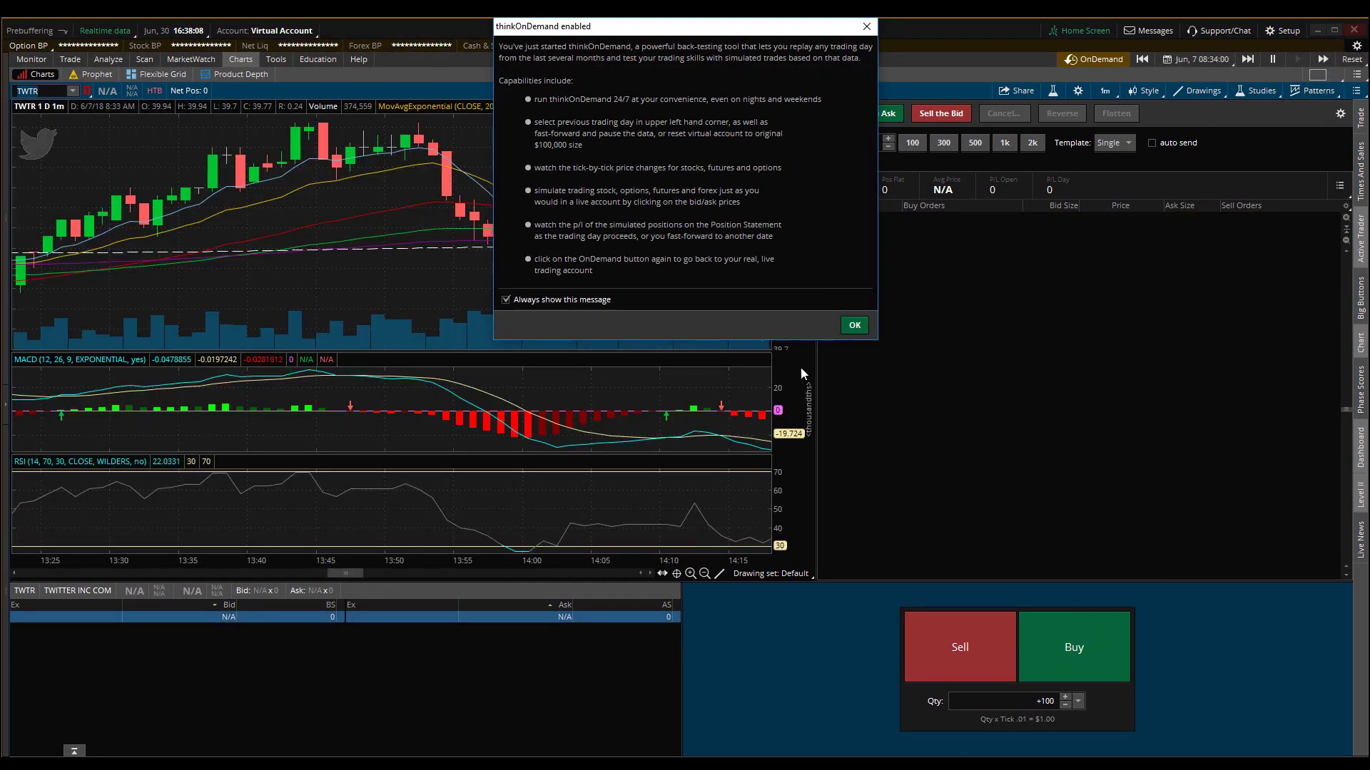
pyautogui.click(859, 328)
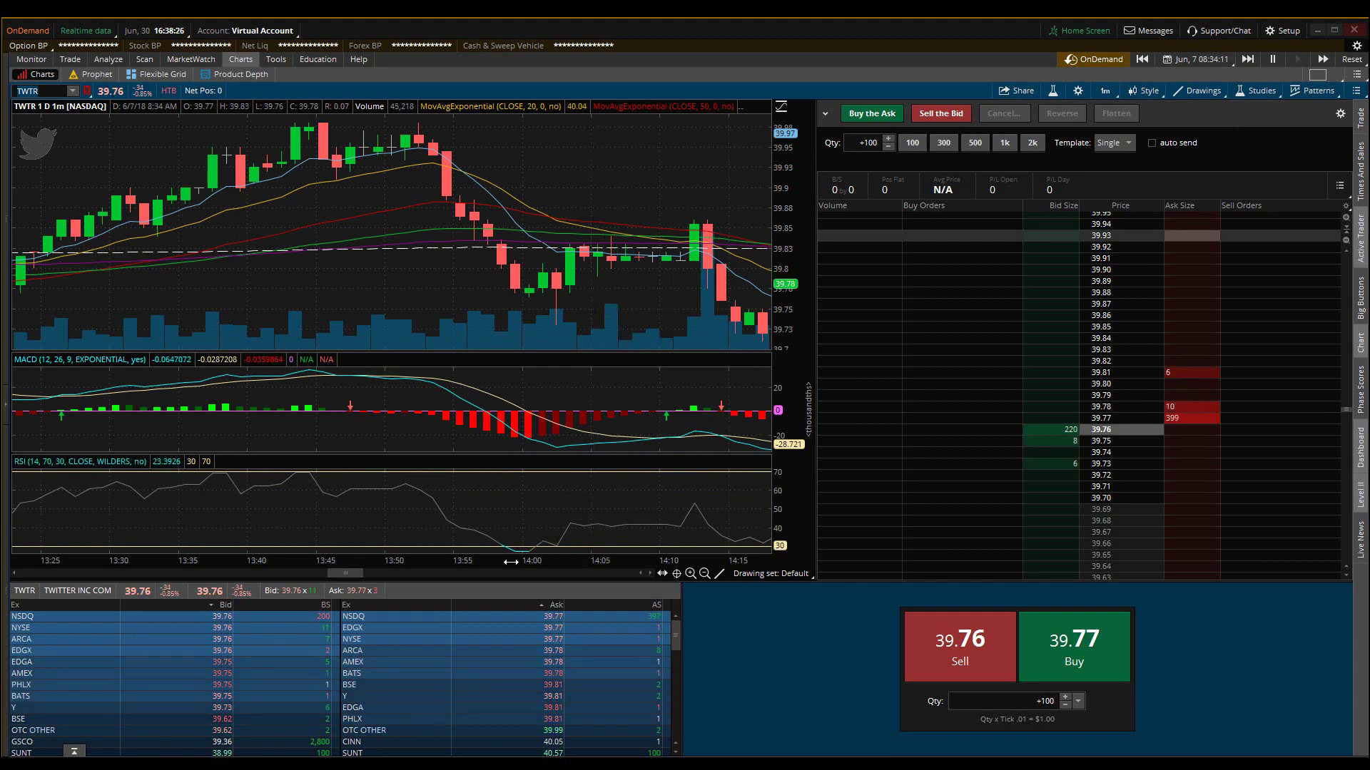
pyautogui.moveTo(344, 575)
pyautogui.mouseDown()
pyautogui.moveTo(609, 585)
pyautogui.moveTo(574, 580)
pyautogui.mouseUp()
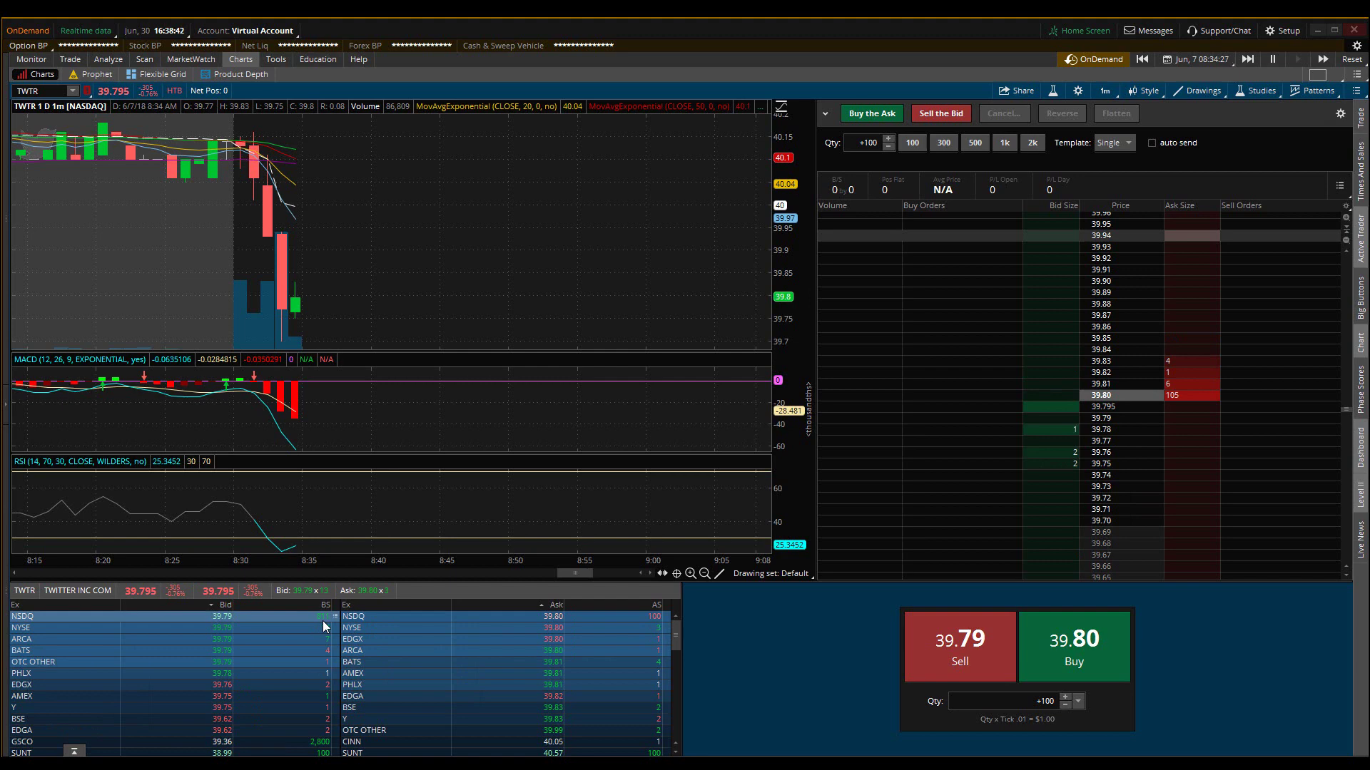
pyautogui.click(1274, 60)
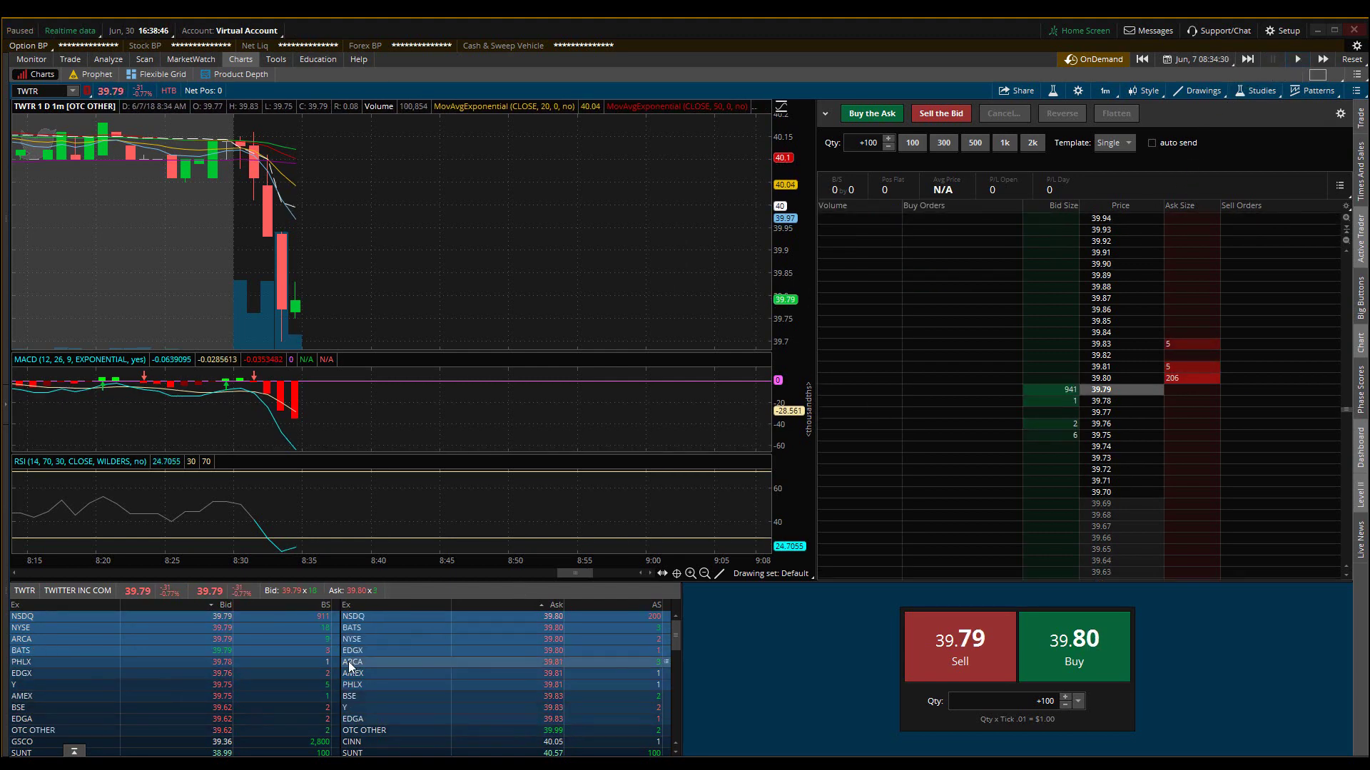
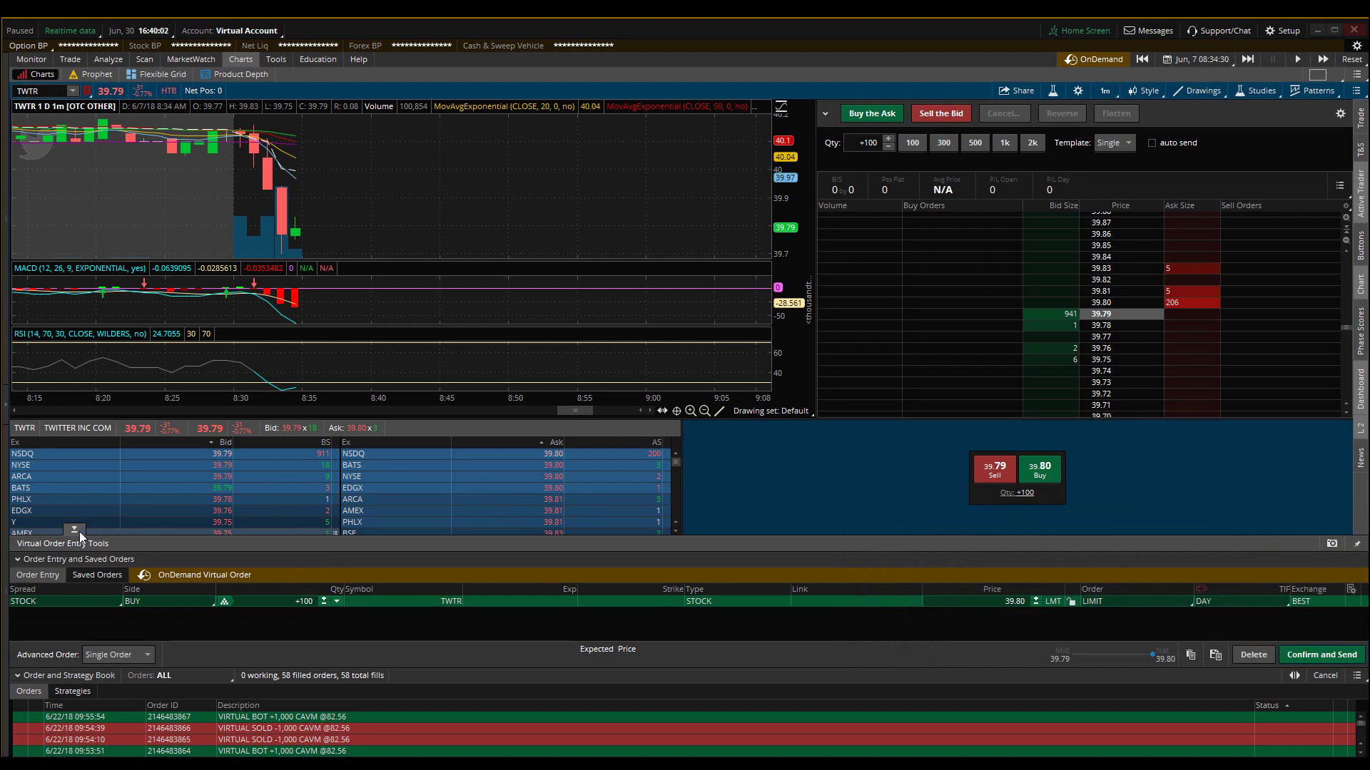
# Collapse the Virtual Order Entry Tools below the quotes
pyautogui.click(74, 530)
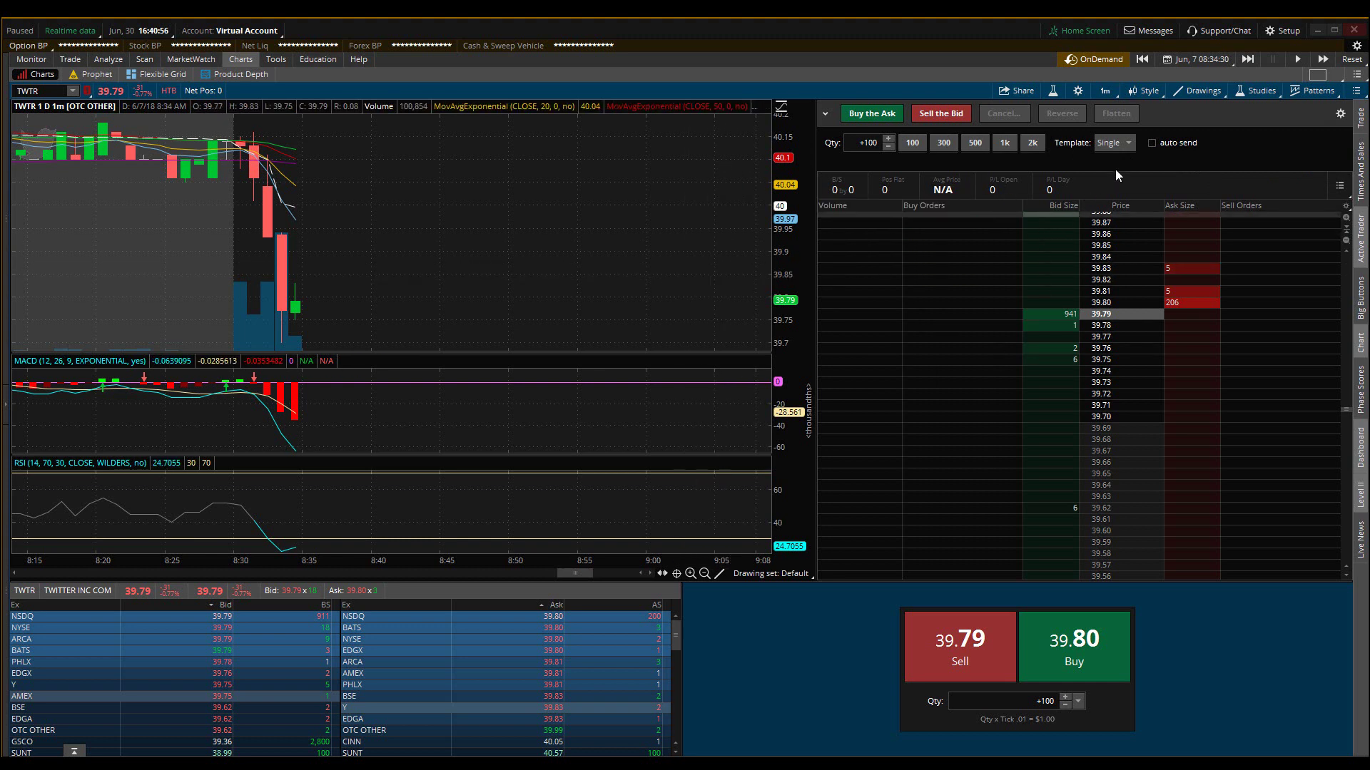
# Try the auto send option in Active Trader and turn it off again
pyautogui.click(1147, 148)
pyautogui.click(874, 118)
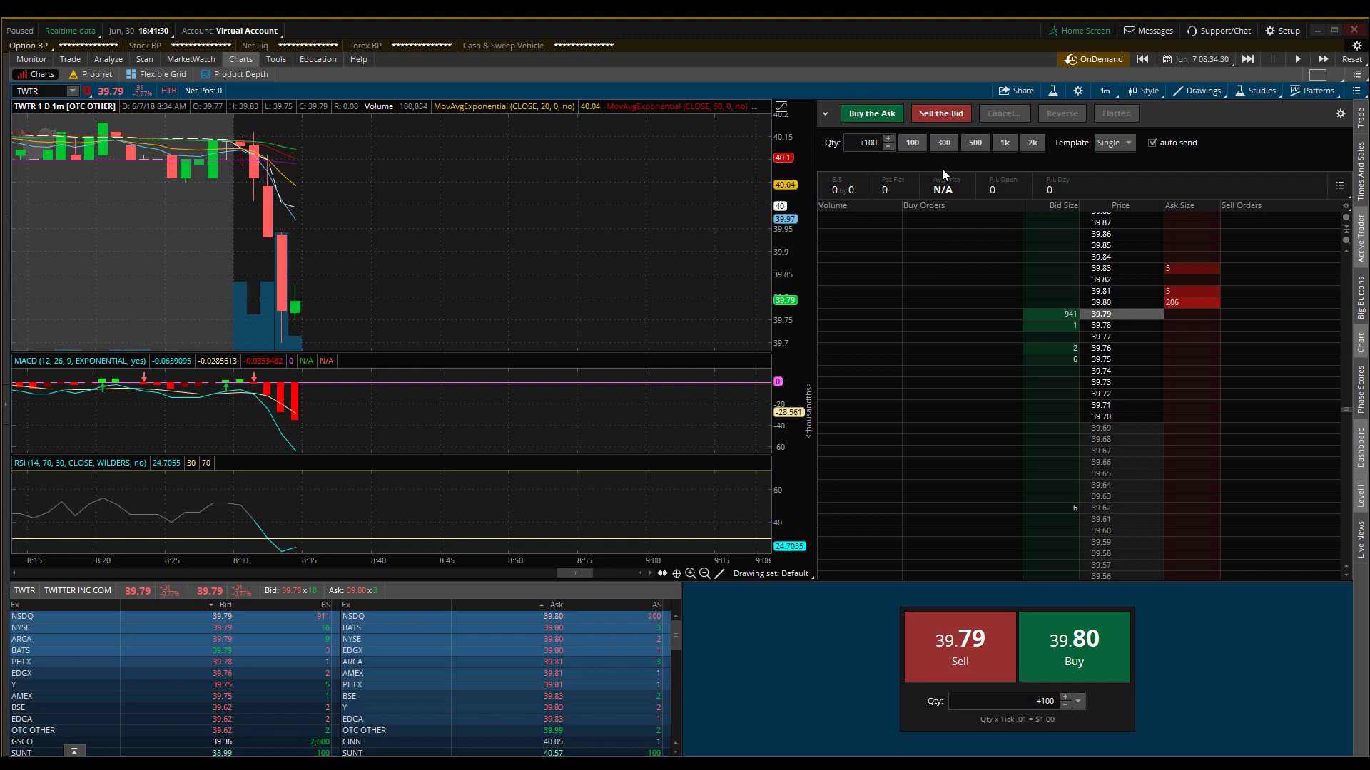
pyautogui.click(1151, 143)
# Review the Active Trader preferences in the application settings, including autosend on down-click, and apply the settings
pyautogui.click(1276, 31)
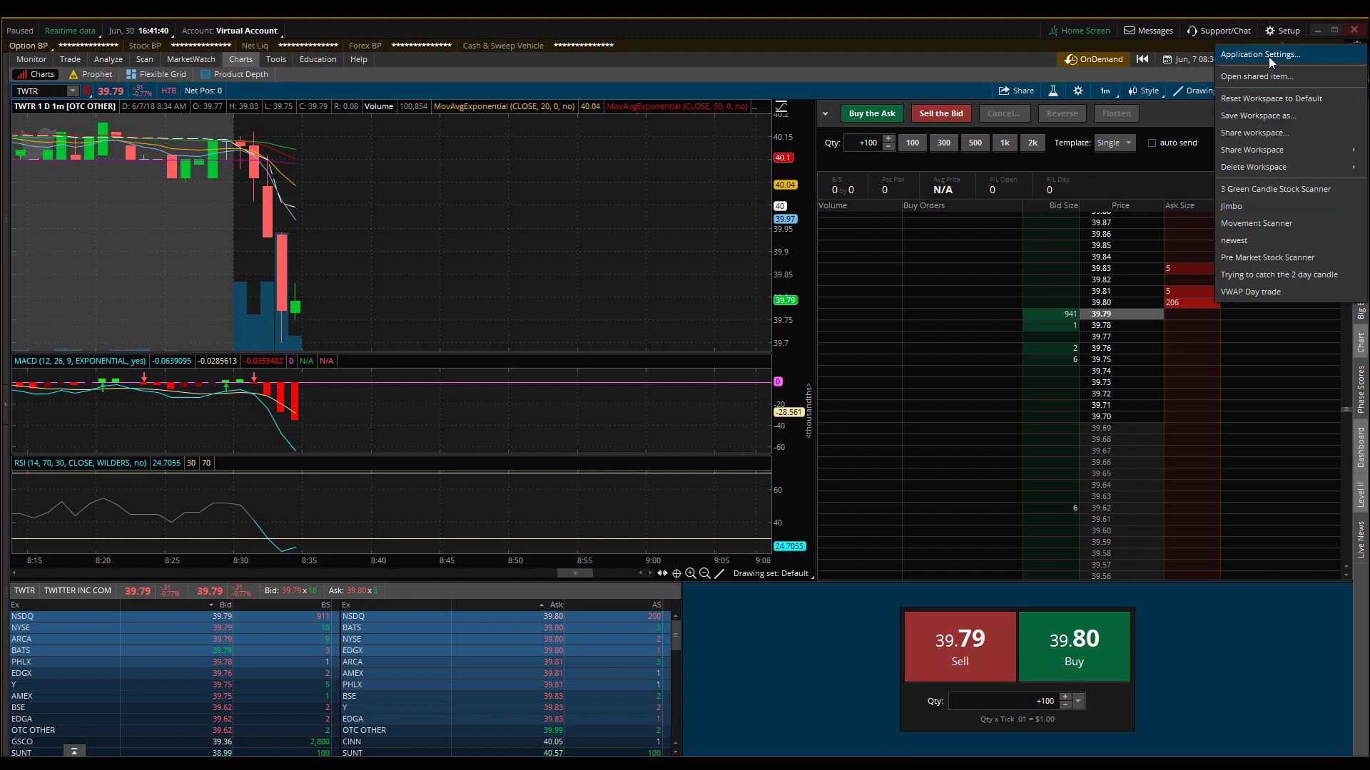
pyautogui.click(1268, 57)
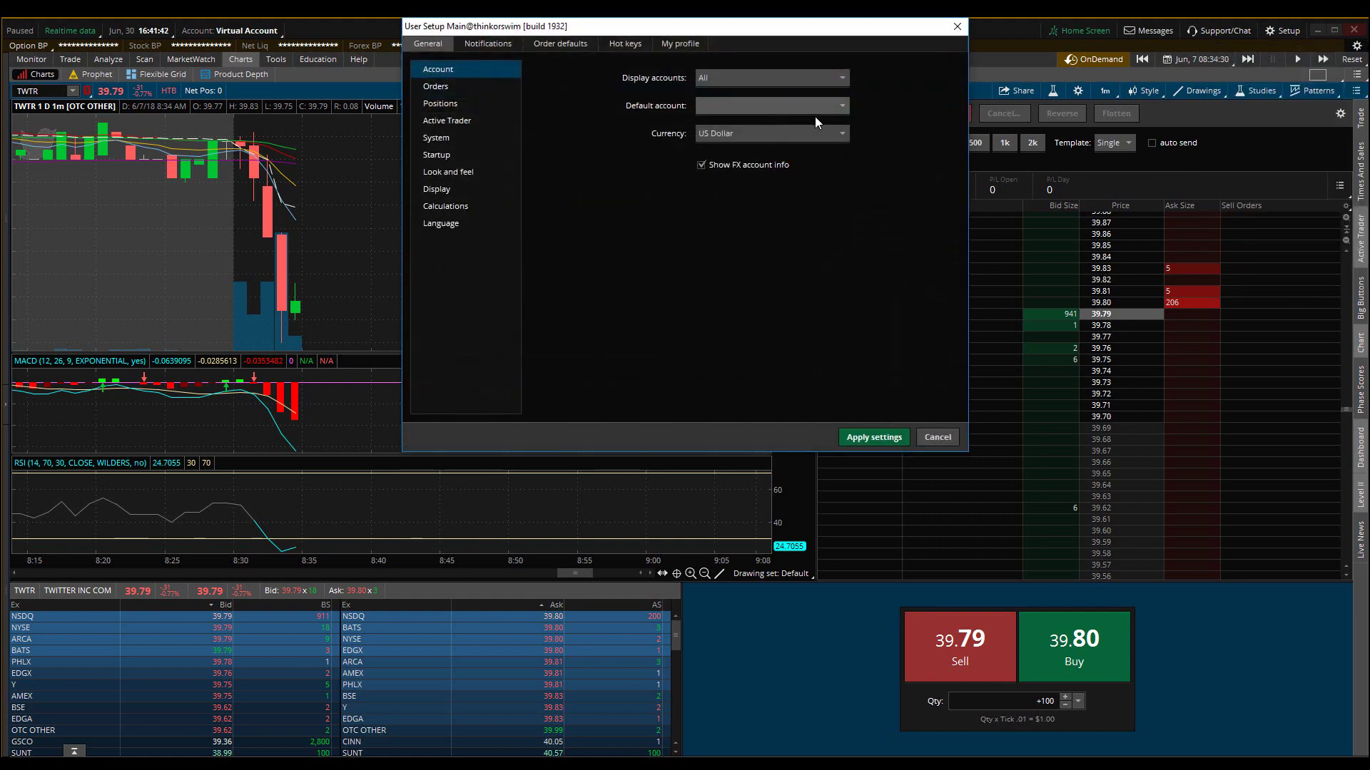
pyautogui.click(446, 120)
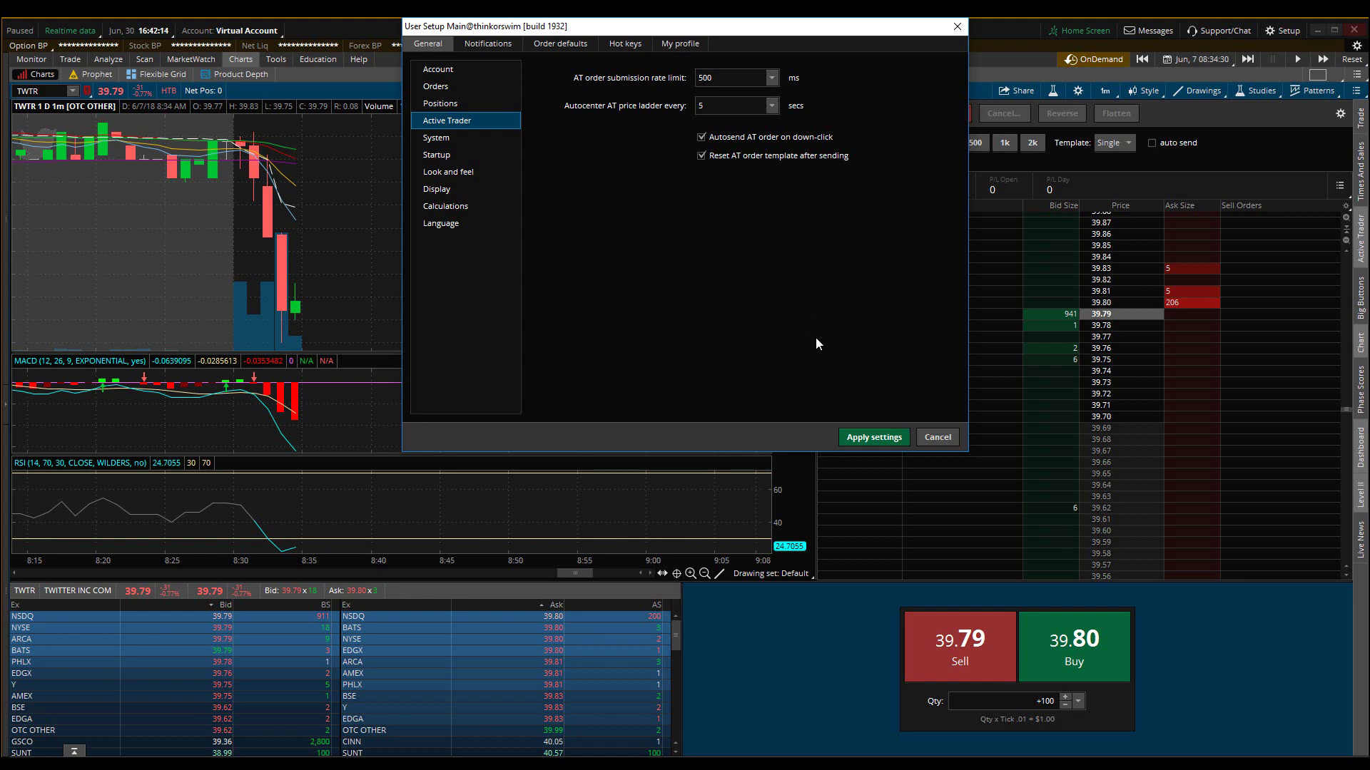
pyautogui.click(859, 438)
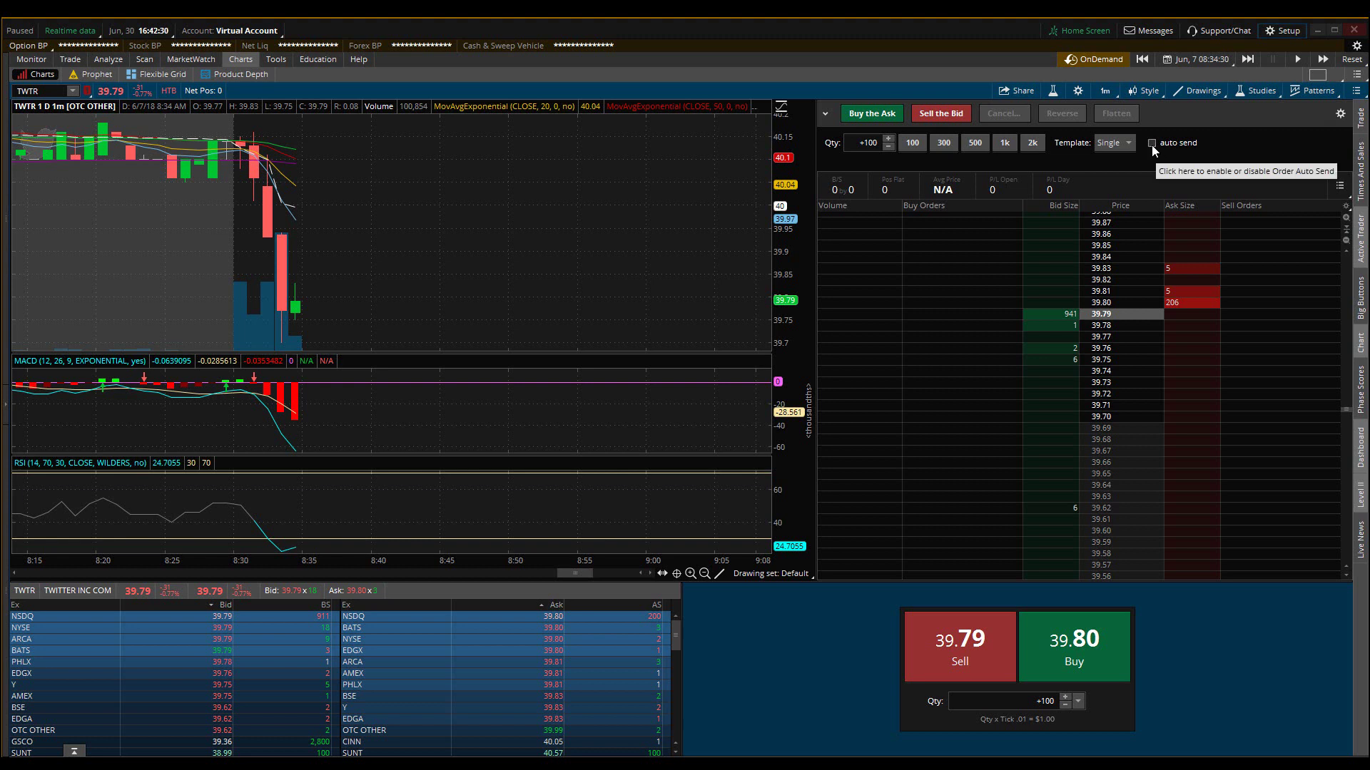
# Enable auto send, resume the OnDemand replay and buy 100 TWTR shares at the ask
pyautogui.click(1151, 144)
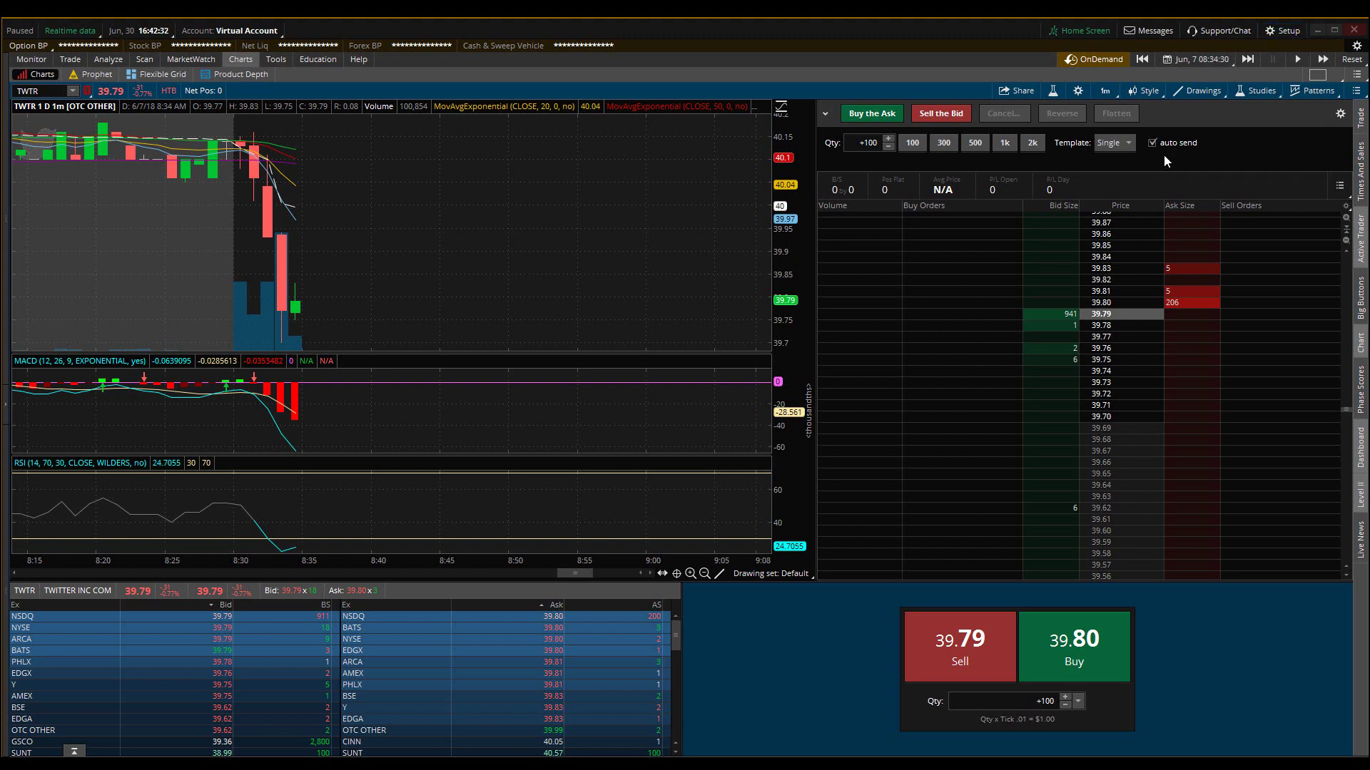
pyautogui.click(1296, 61)
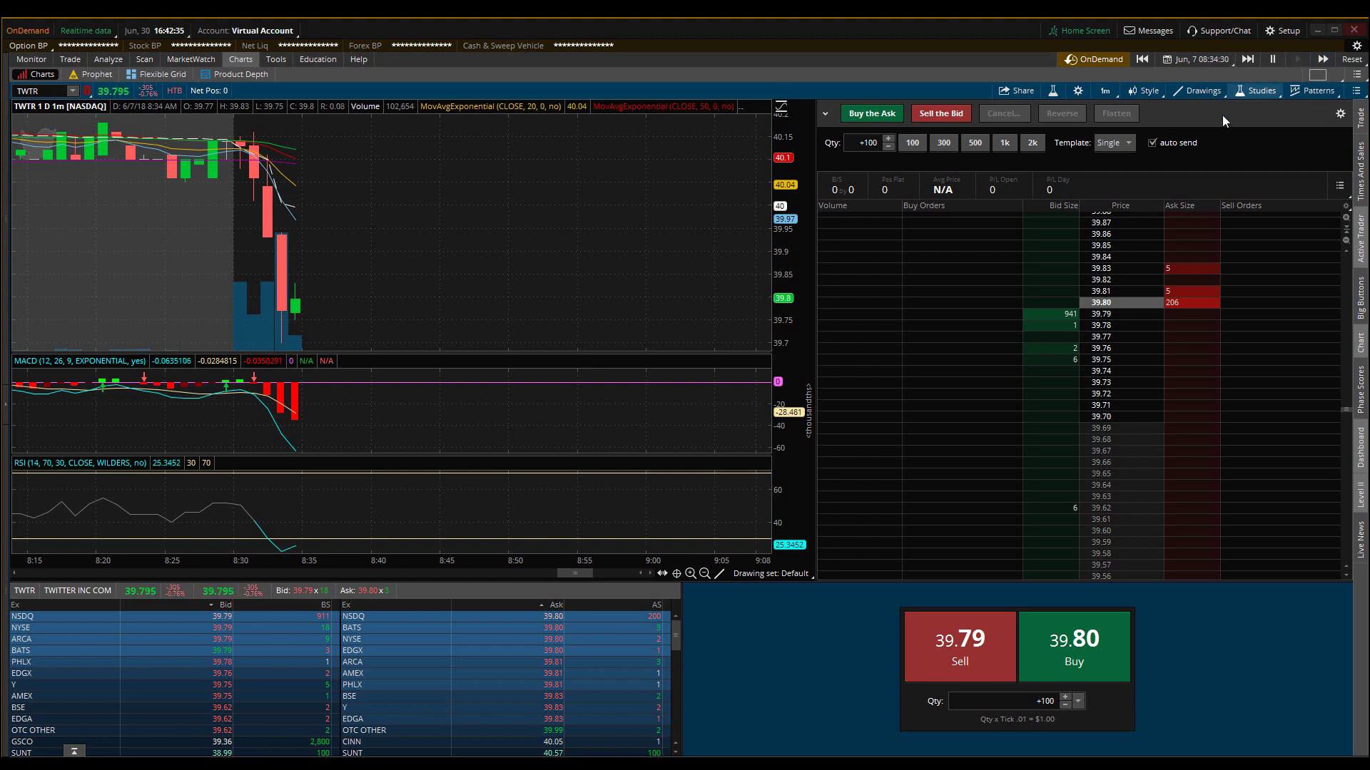
pyautogui.click(1068, 648)
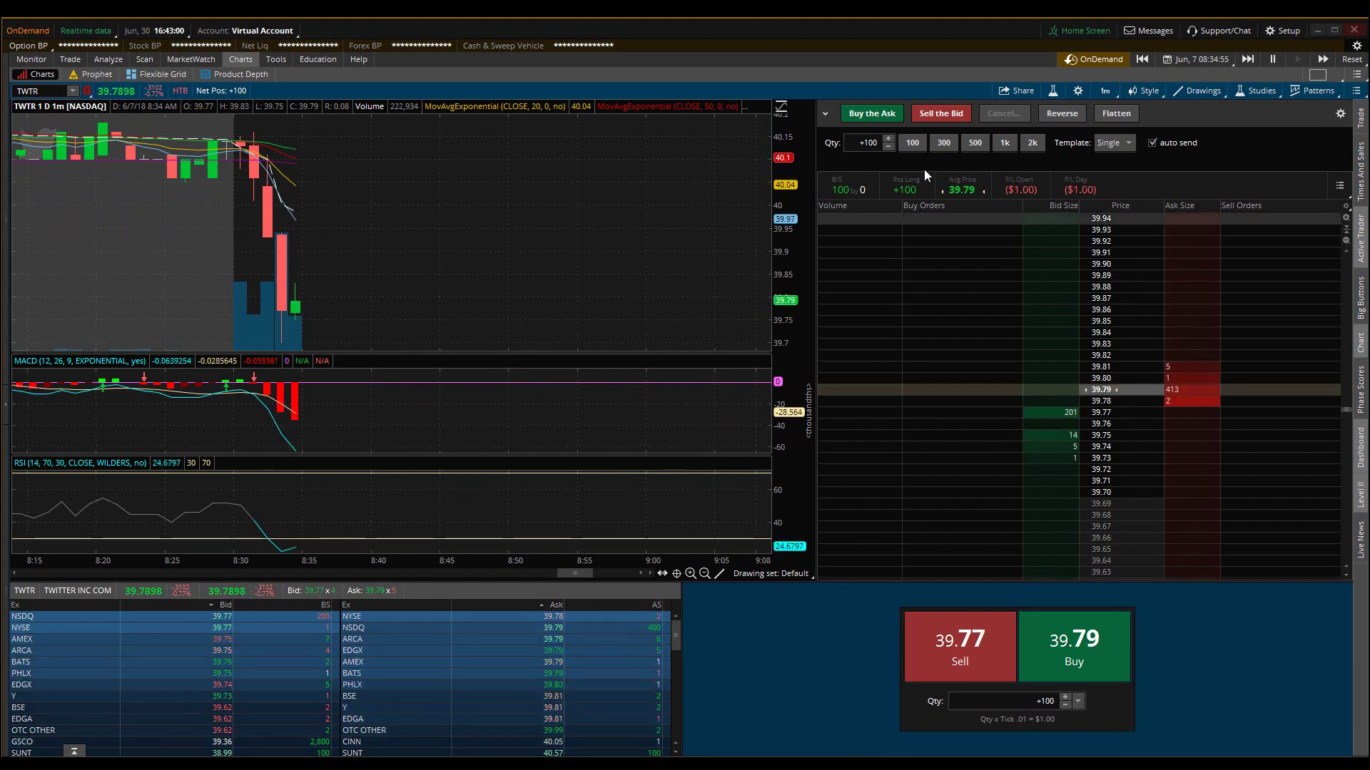
# Sell the 100 TWTR shares at the bid to close the position and pause the replay
pyautogui.click(934, 118)
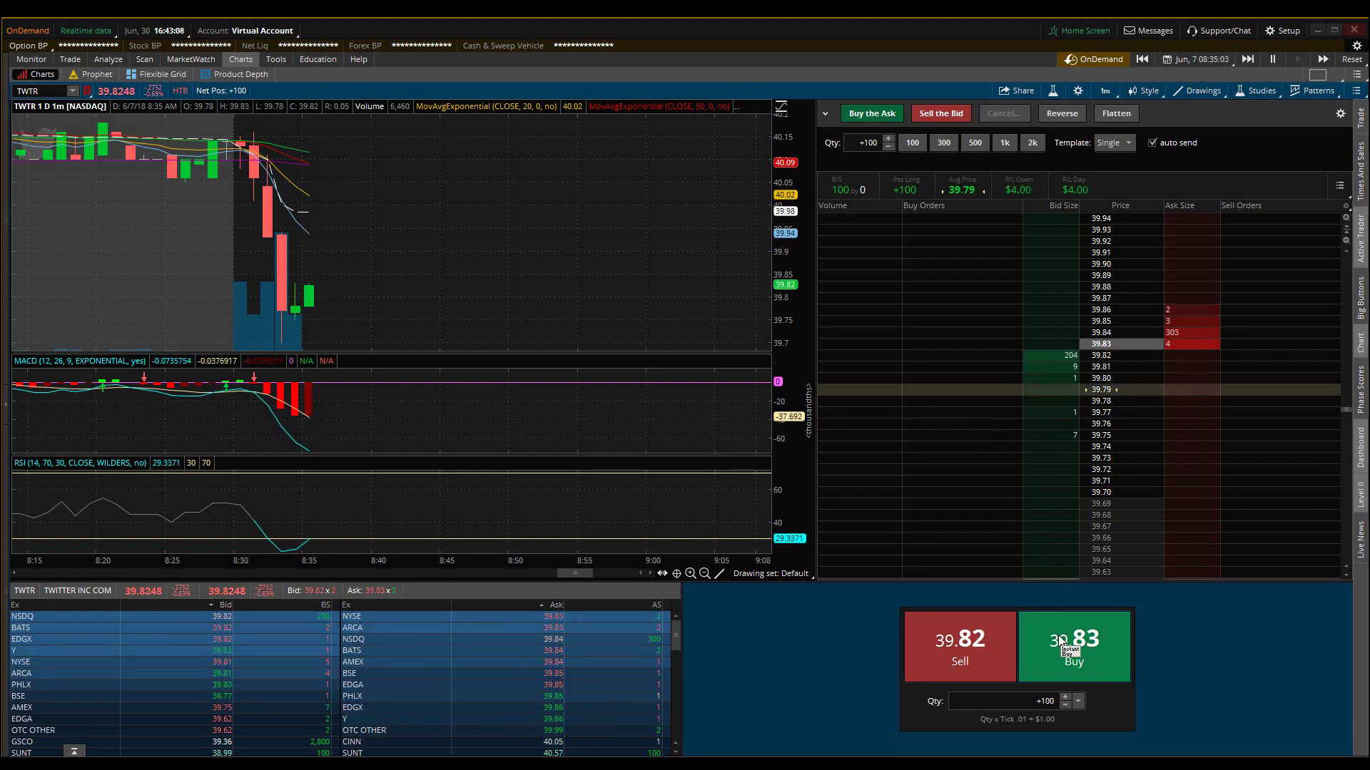
pyautogui.click(876, 116)
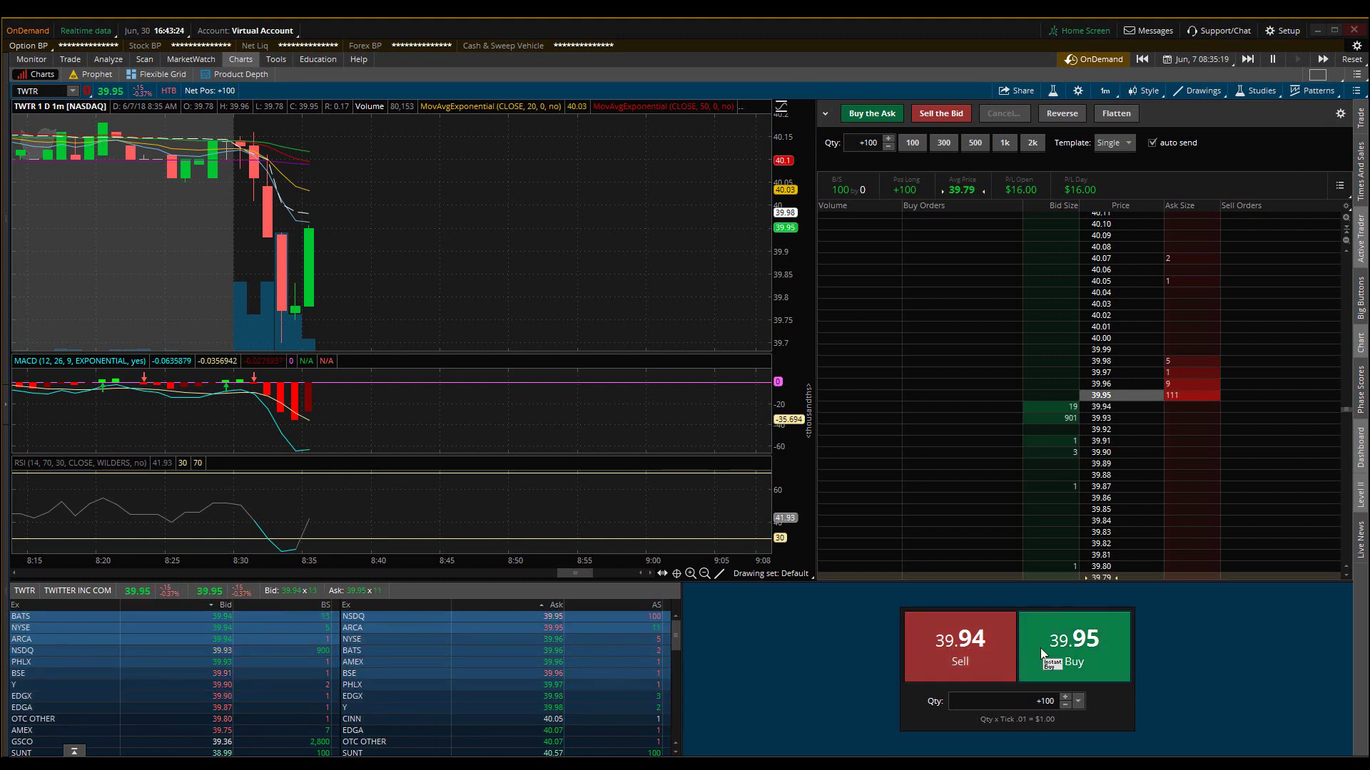
pyautogui.click(919, 120)
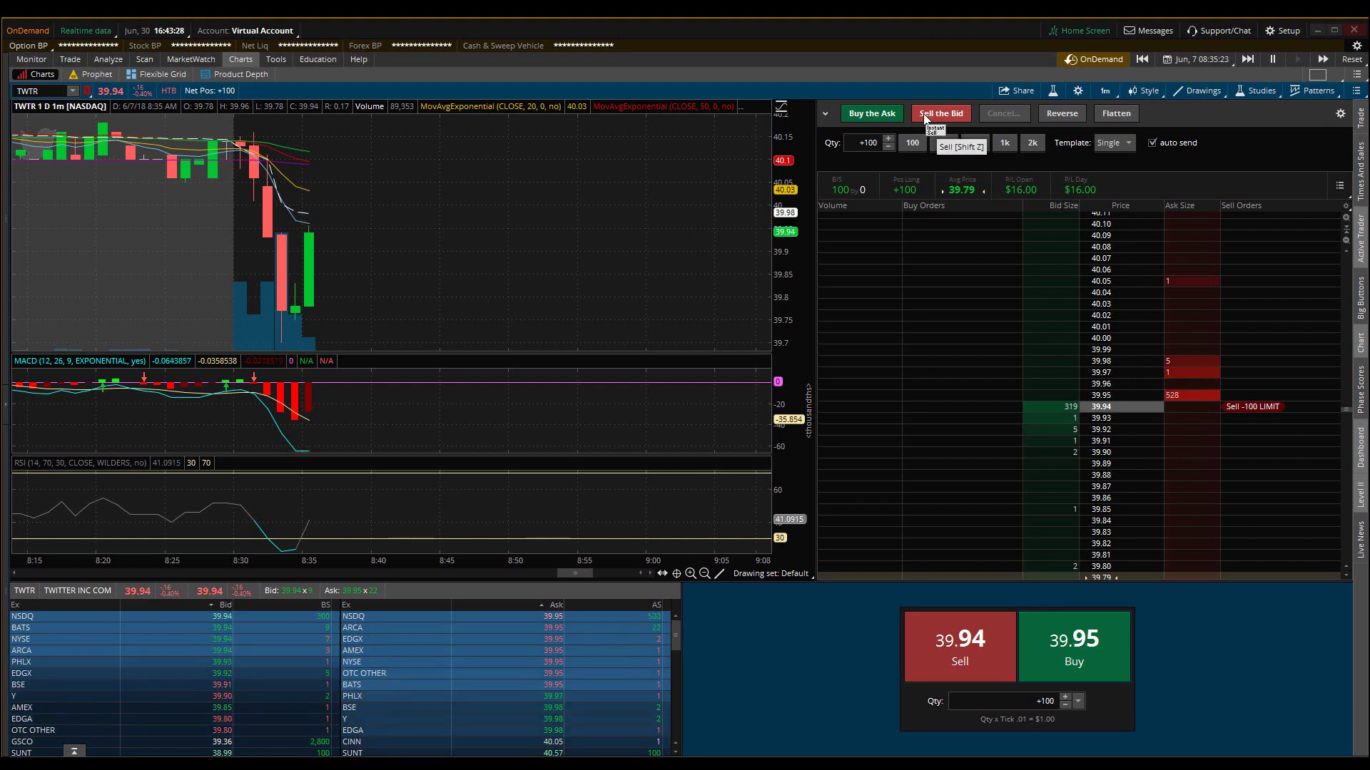
pyautogui.click(870, 114)
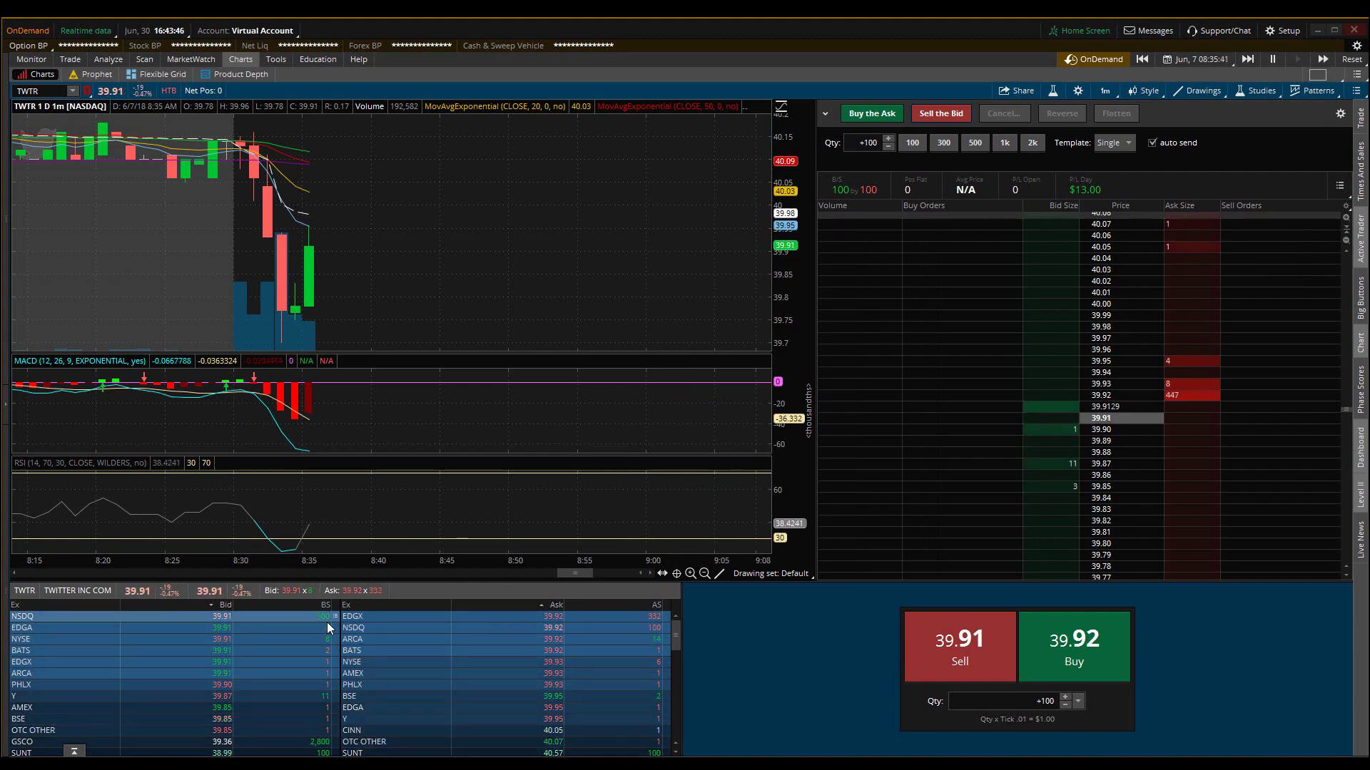
pyautogui.click(1271, 61)
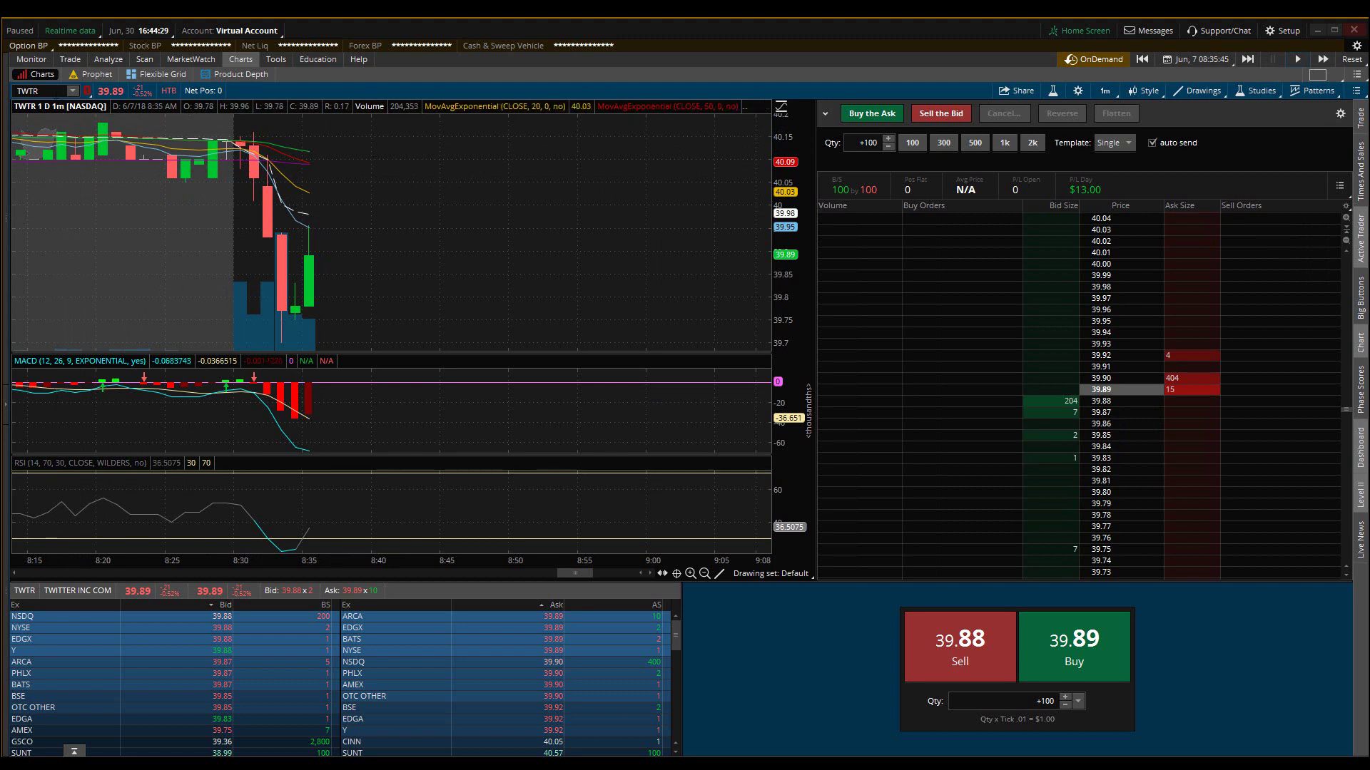
# Change the chart symbol to NFLX
pyautogui.click(39, 90)
pyautogui.write('NL')
pyautogui.press('BackSpace')
pyautogui.write('FLX')
pyautogui.press('Return')
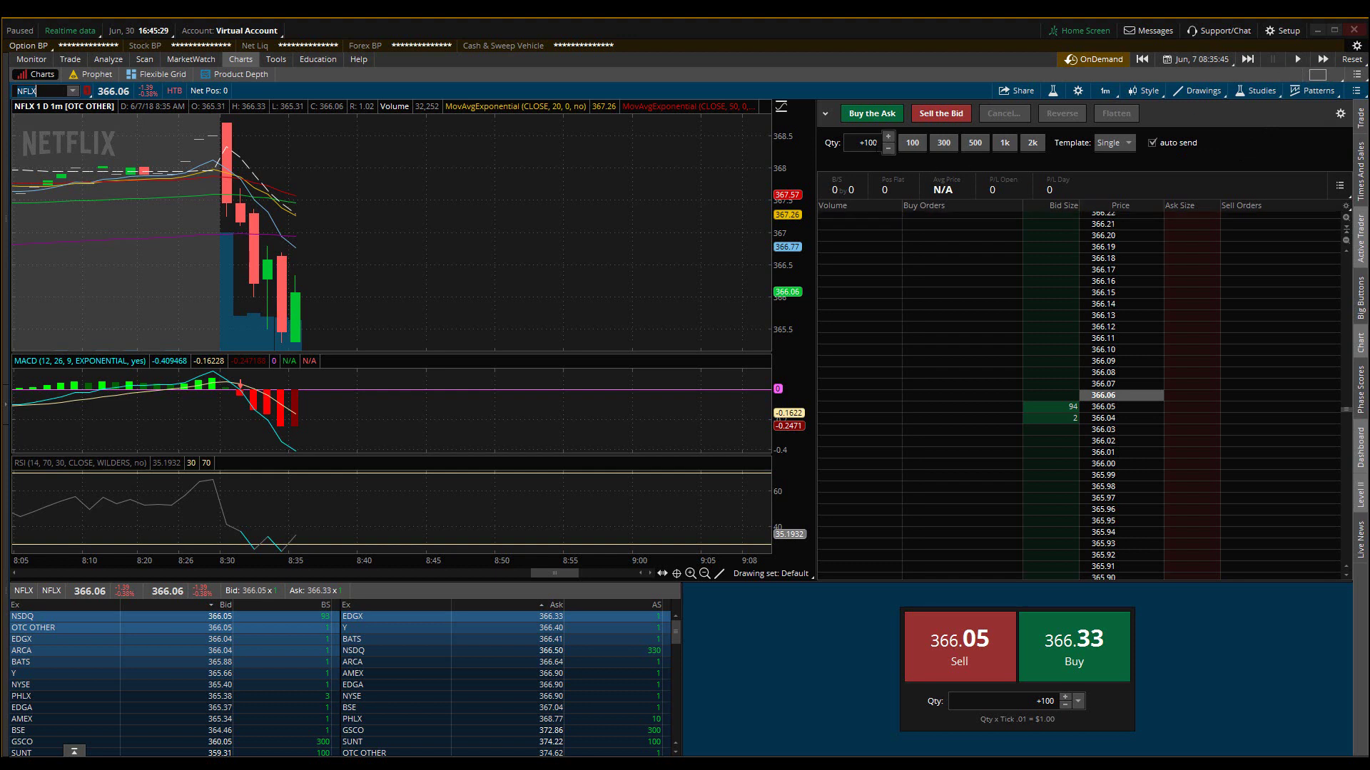
# In the resumed replay, buy 300 NFLX shares at the ask and close the position by selling them at the bid
pyautogui.click(876, 143)
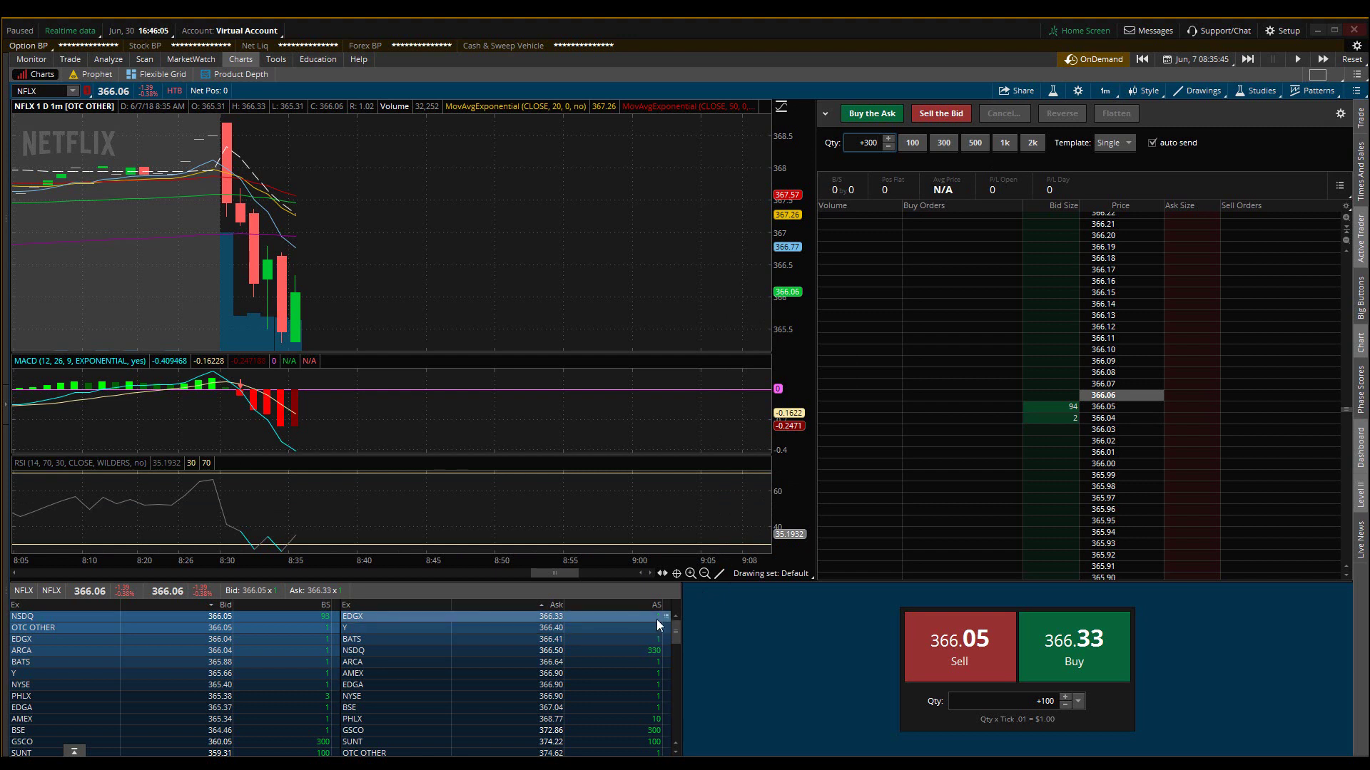
pyautogui.click(1295, 58)
pyautogui.click(878, 113)
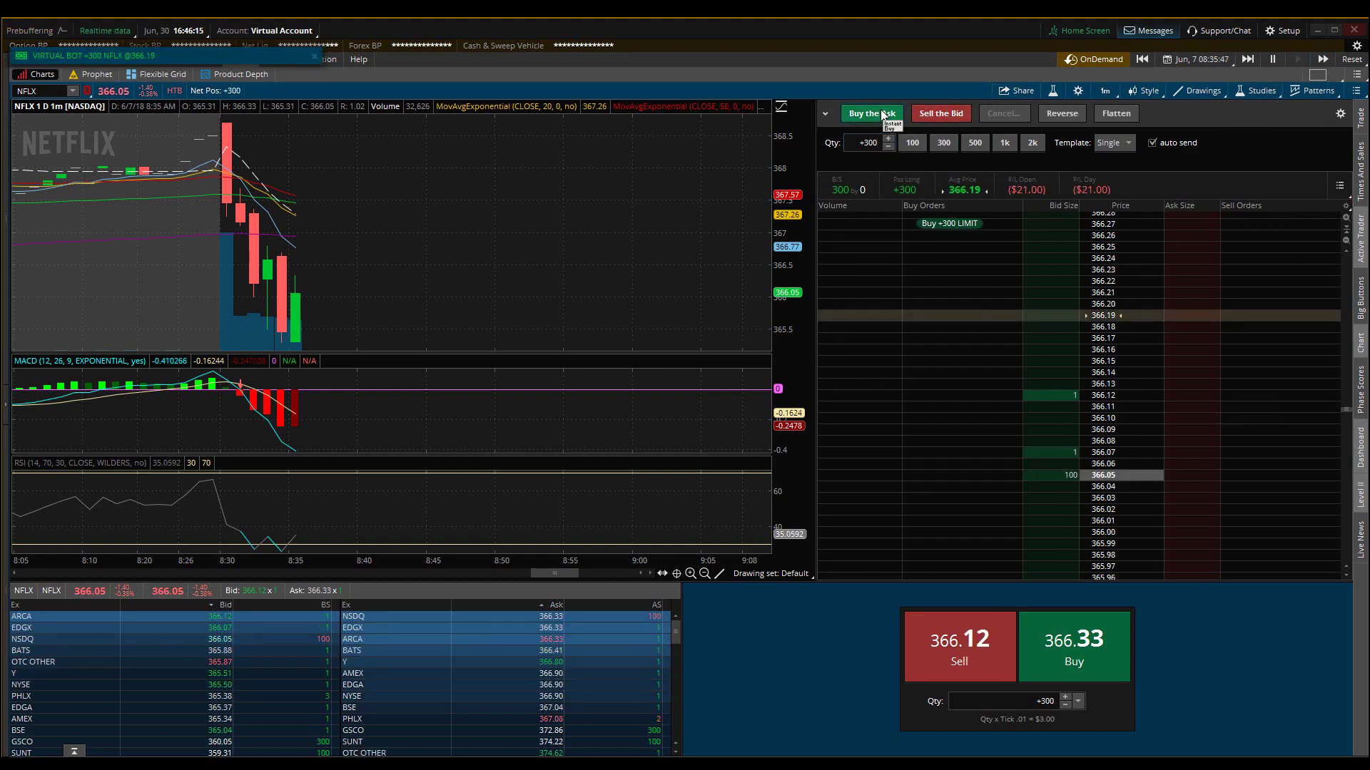
pyautogui.click(1273, 60)
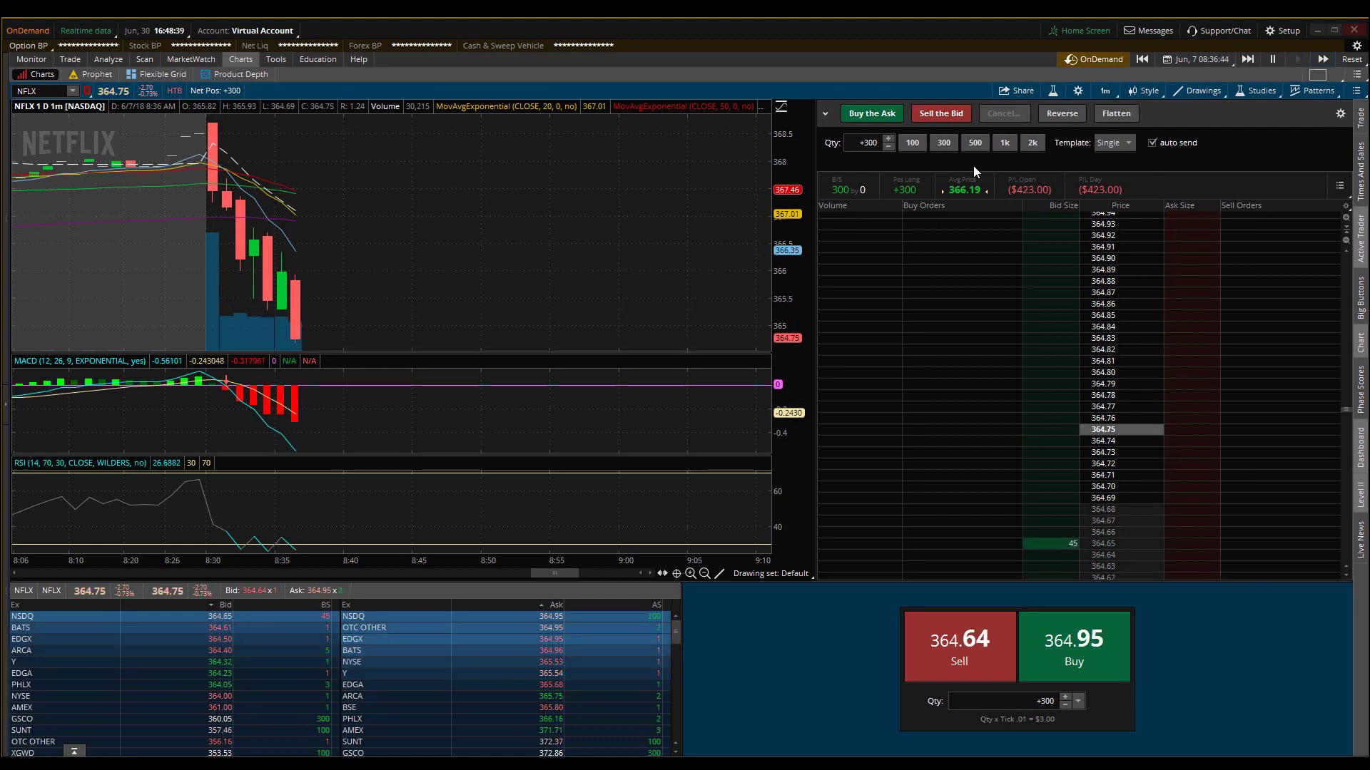
pyautogui.click(940, 114)
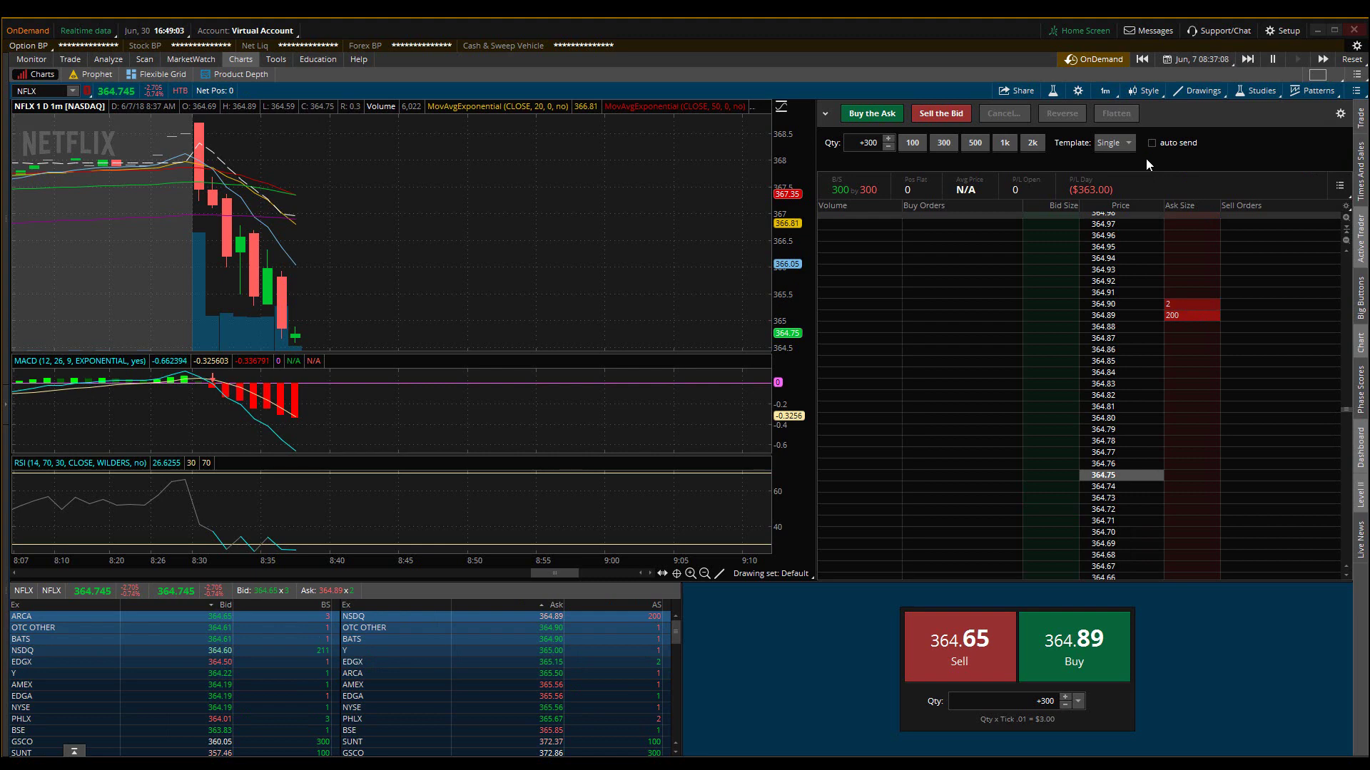
# With auto send off, bring up the order confirmation for a 300-share NFLX buy at the ask and dismiss it
pyautogui.click(879, 120)
pyautogui.click(879, 120)
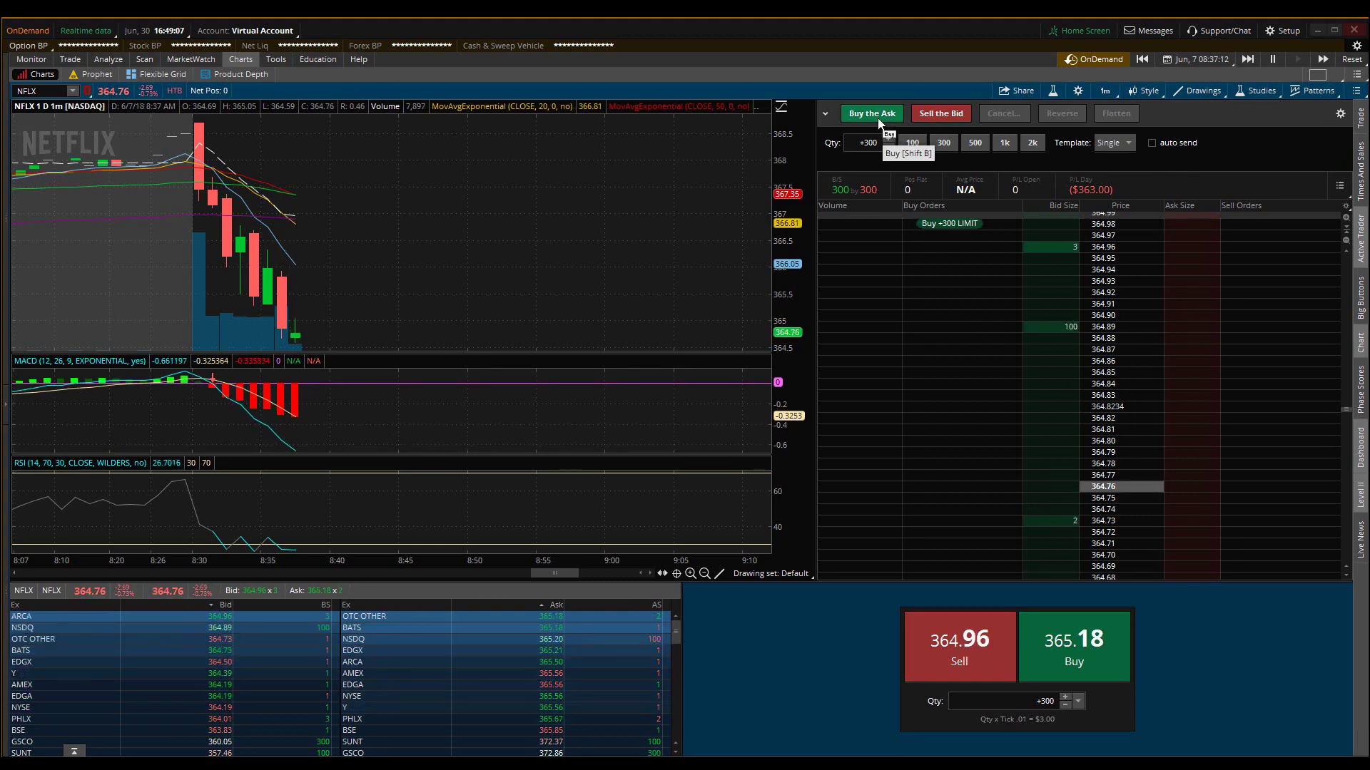
pyautogui.click(877, 120)
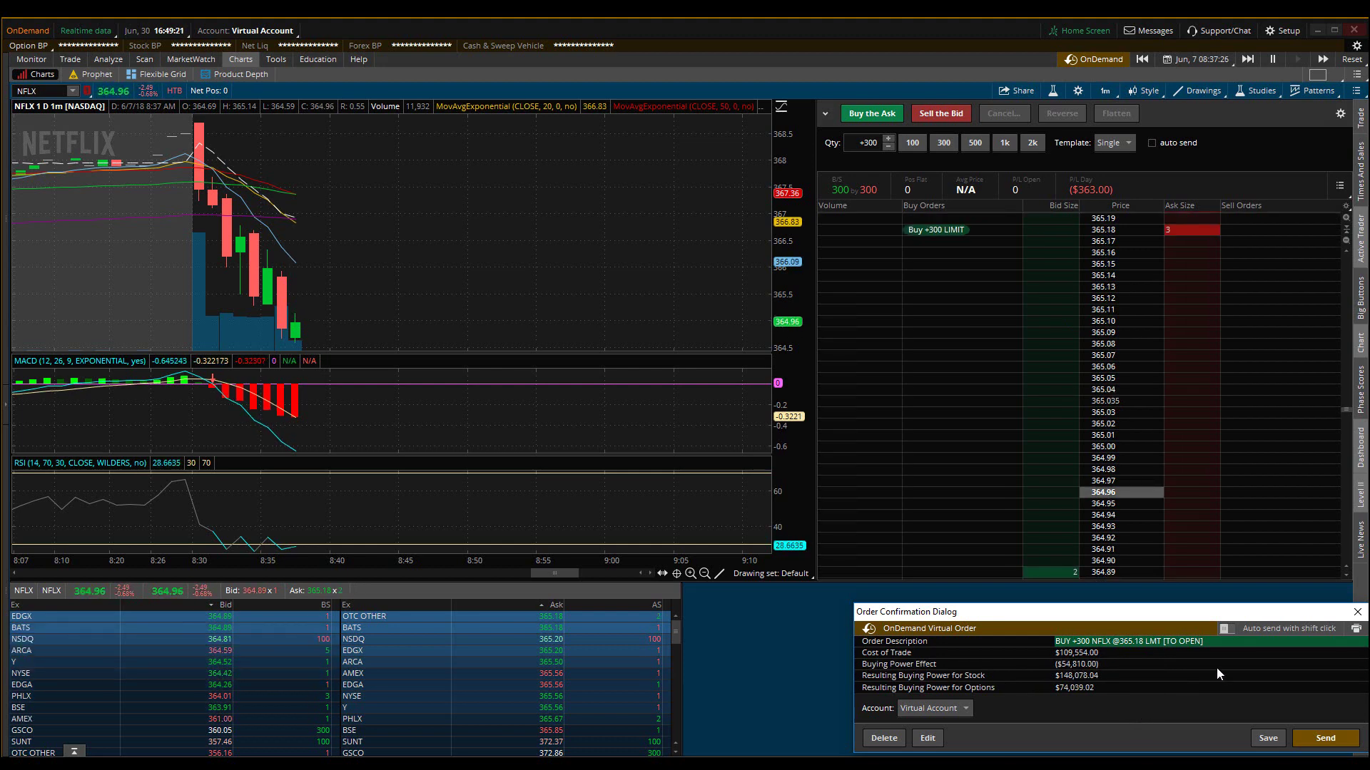
pyautogui.click(1191, 515)
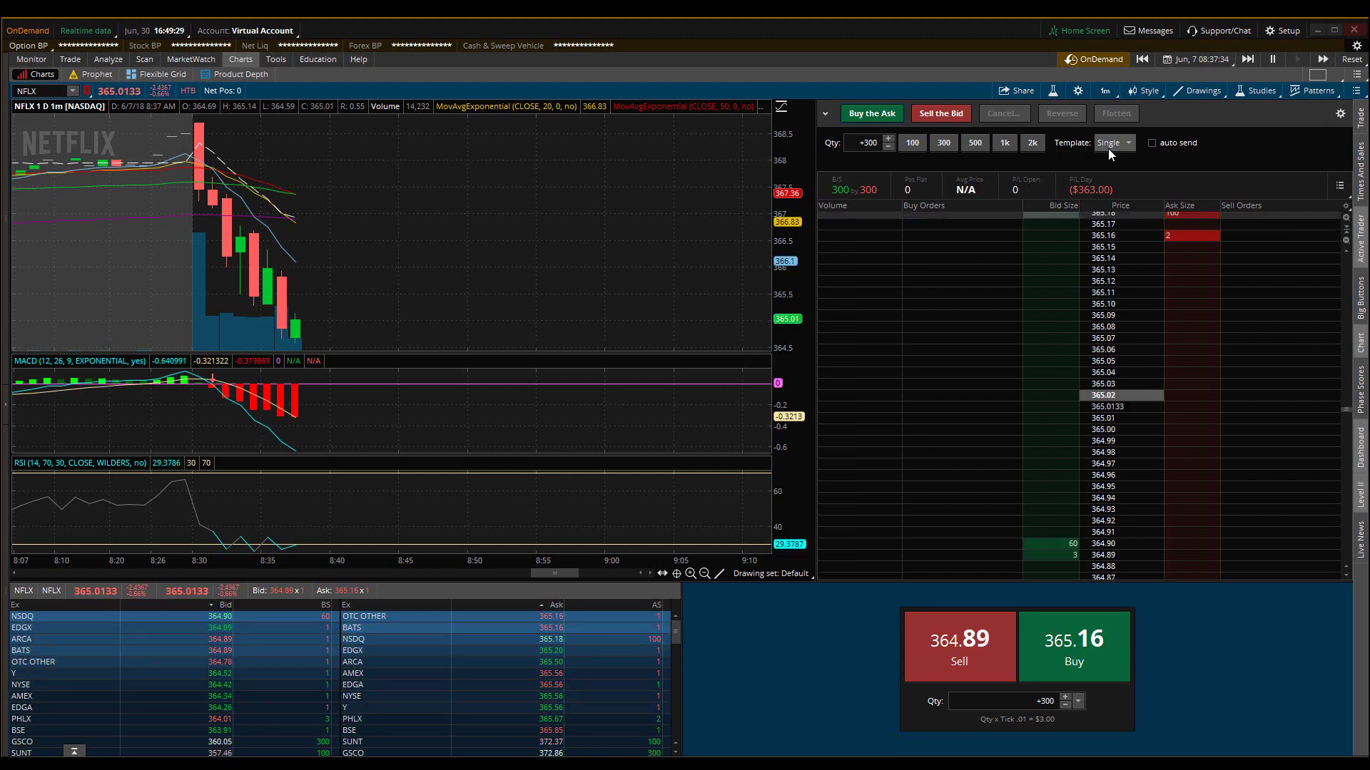
pyautogui.click(973, 474)
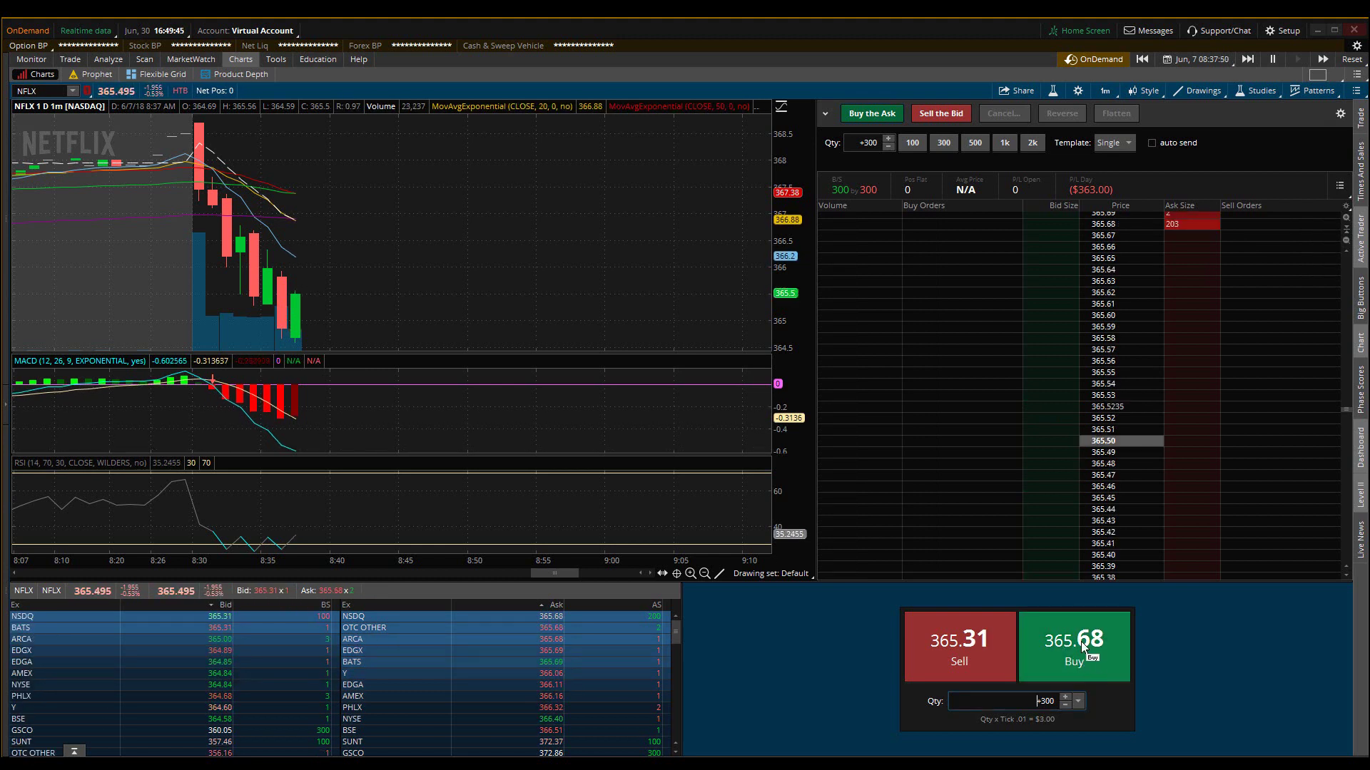
pyautogui.click(1081, 641)
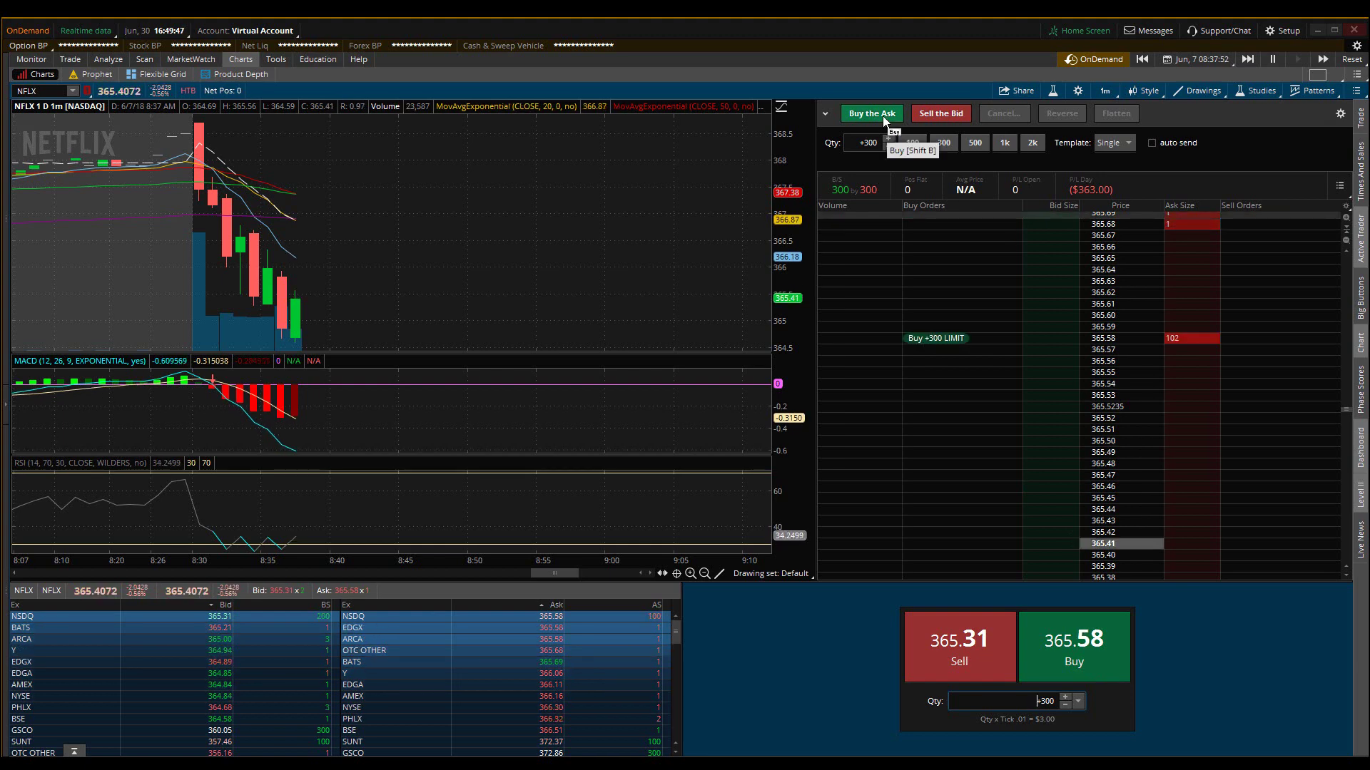
# Create a 300-share NFLX buy order at the ask and change its limit price to 365.00 in the order entry
pyautogui.click(872, 113)
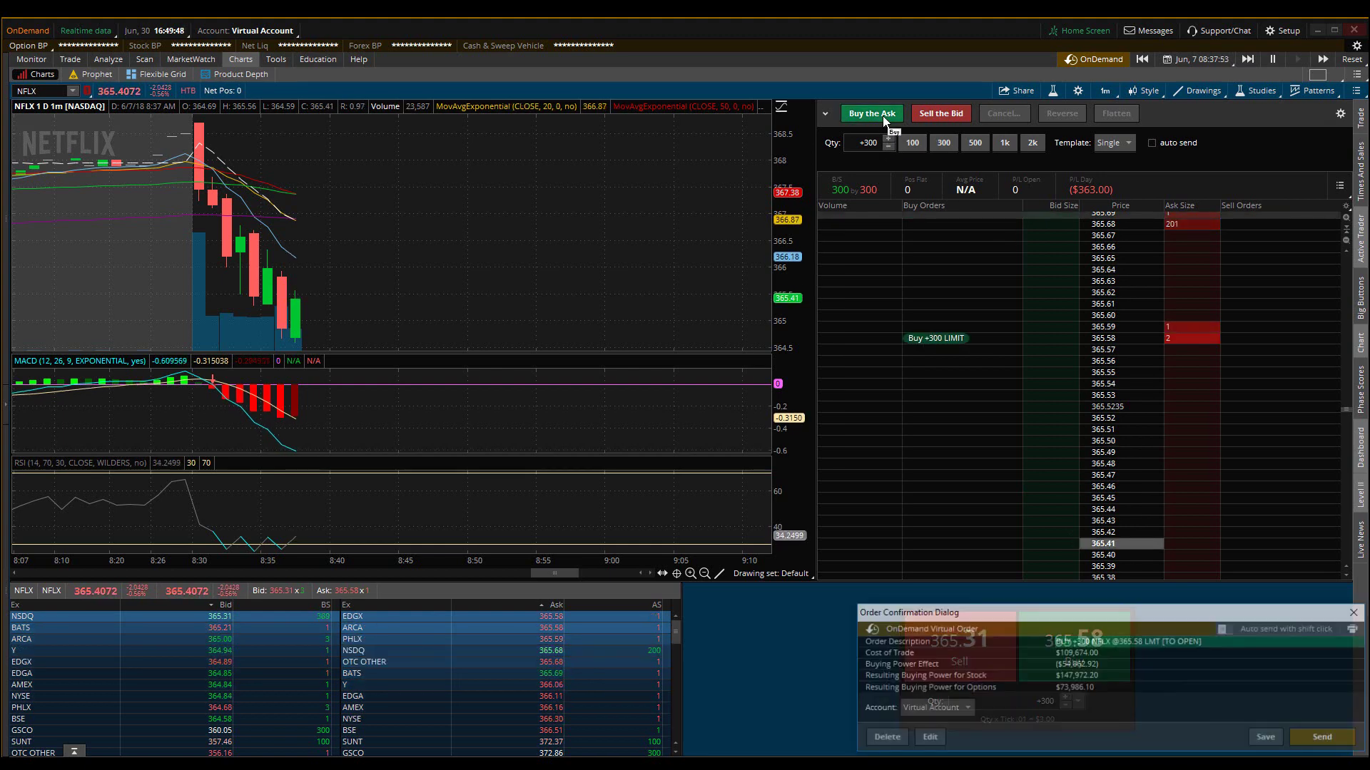
pyautogui.click(1353, 612)
pyautogui.click(1107, 643)
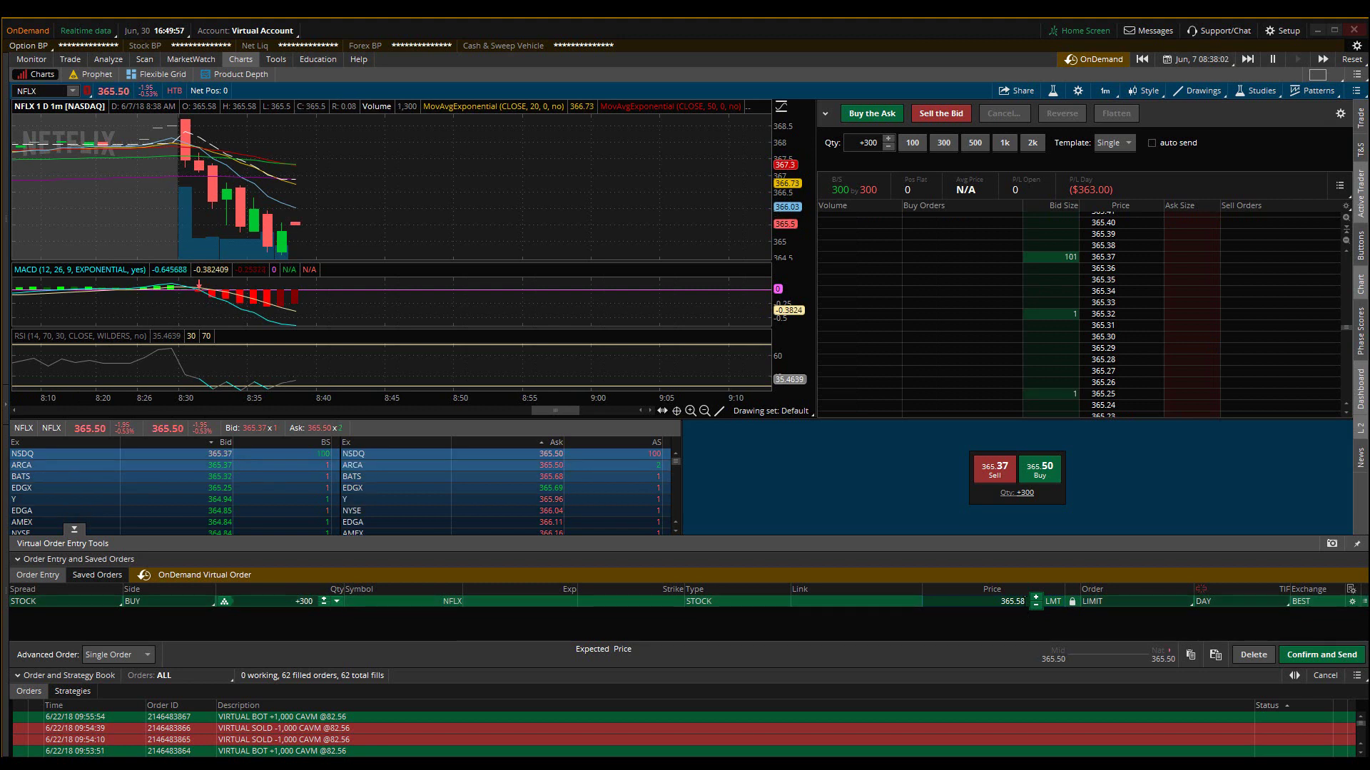
pyautogui.press('BackSpace')
pyautogui.press('BackSpace')
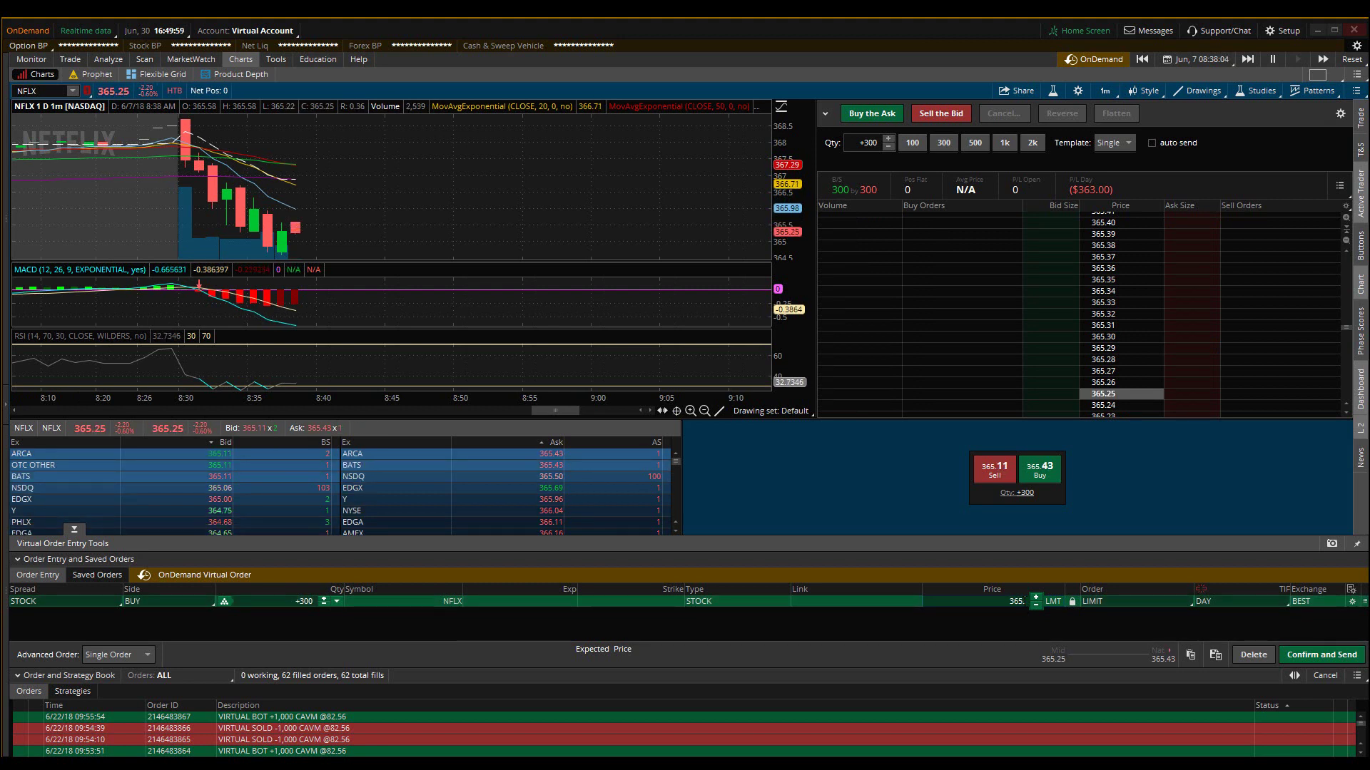
pyautogui.write('00')
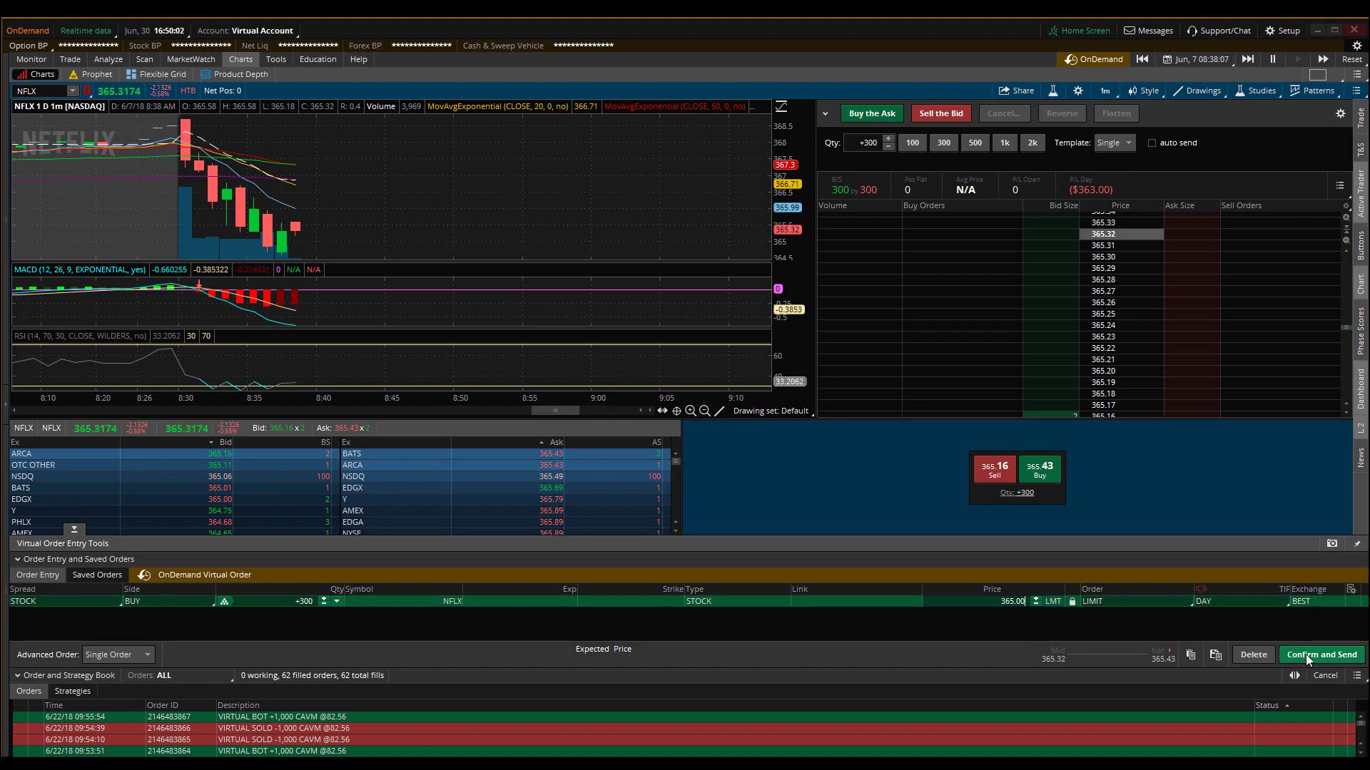
# Confirm and send the 300-share NFLX limit order, and cancel the working order from its marker on the chart
pyautogui.click(1307, 654)
pyautogui.click(1307, 651)
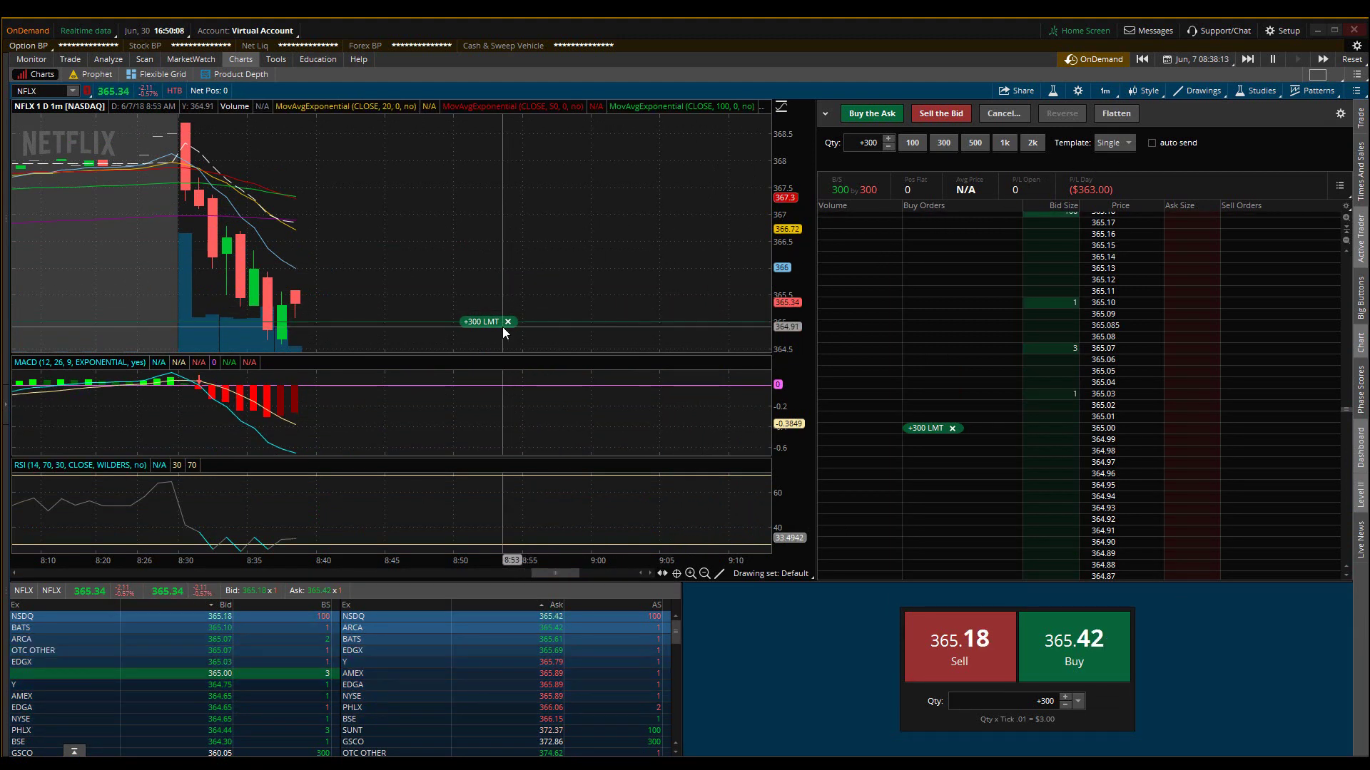
pyautogui.moveTo(490, 329)
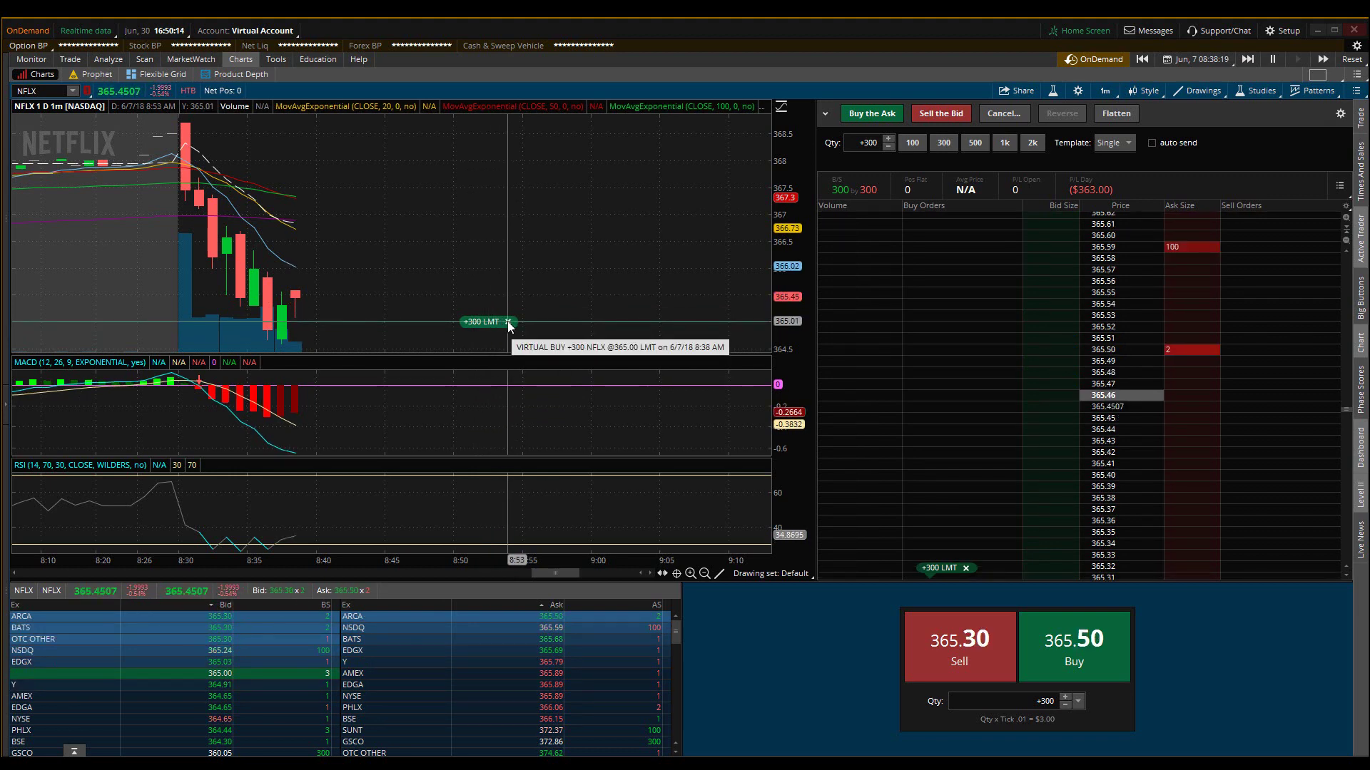
pyautogui.click(508, 323)
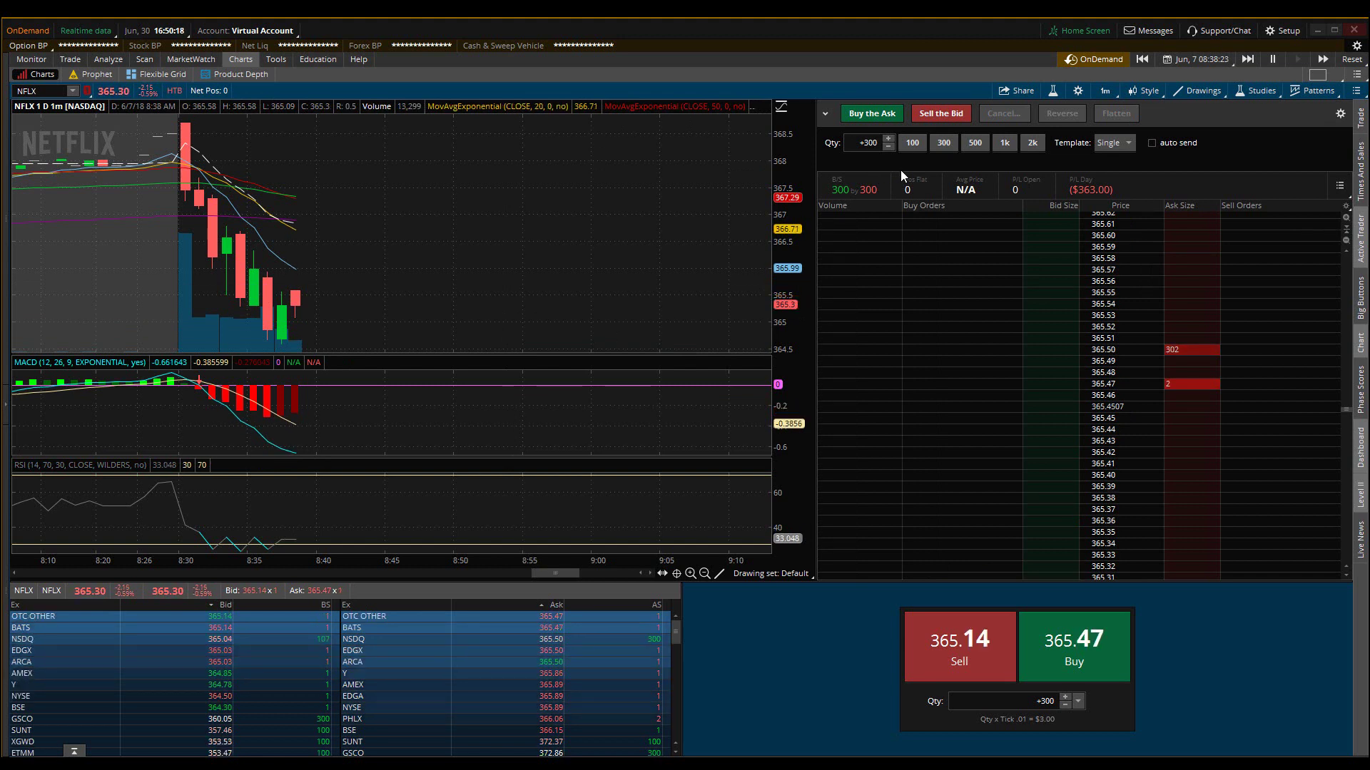
# Select the TRG w/ bracket order template and set the order quantity to 100 shares
pyautogui.click(1126, 147)
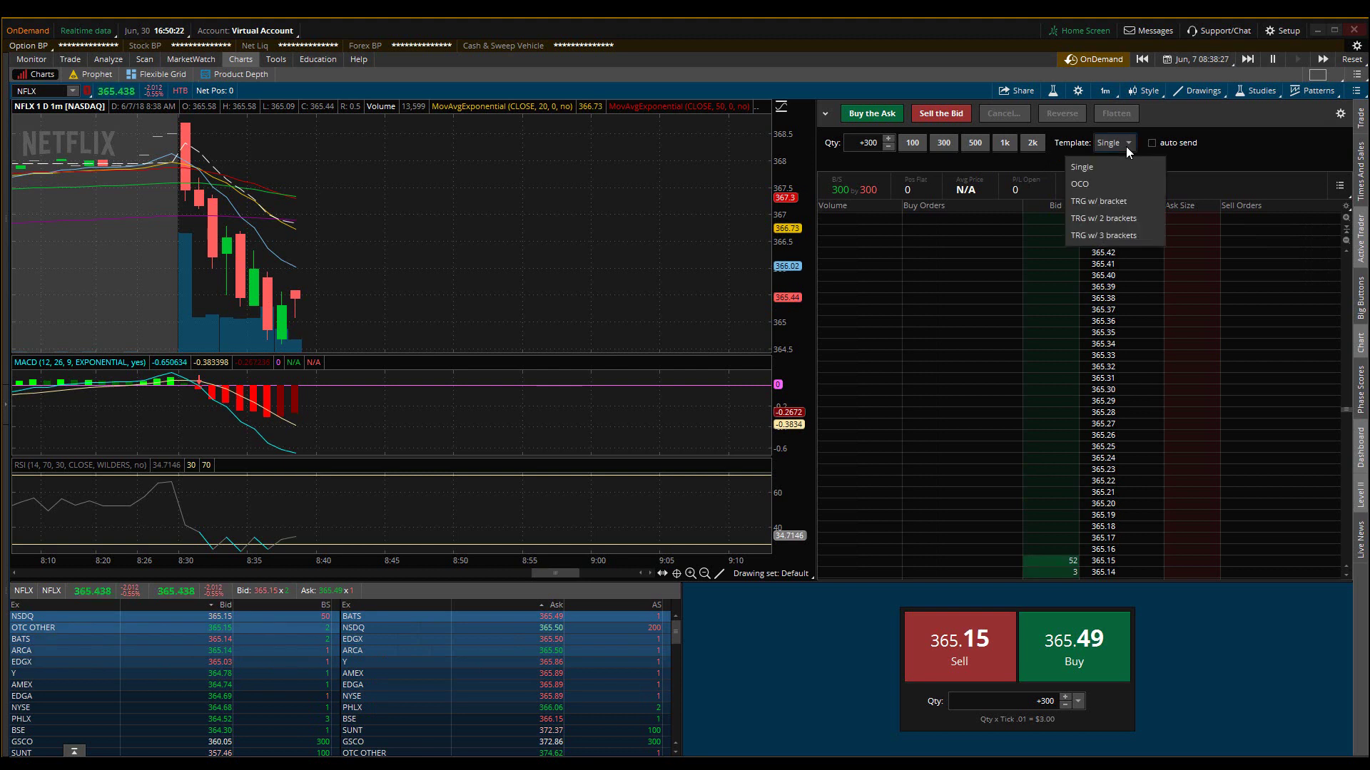
pyautogui.click(1107, 205)
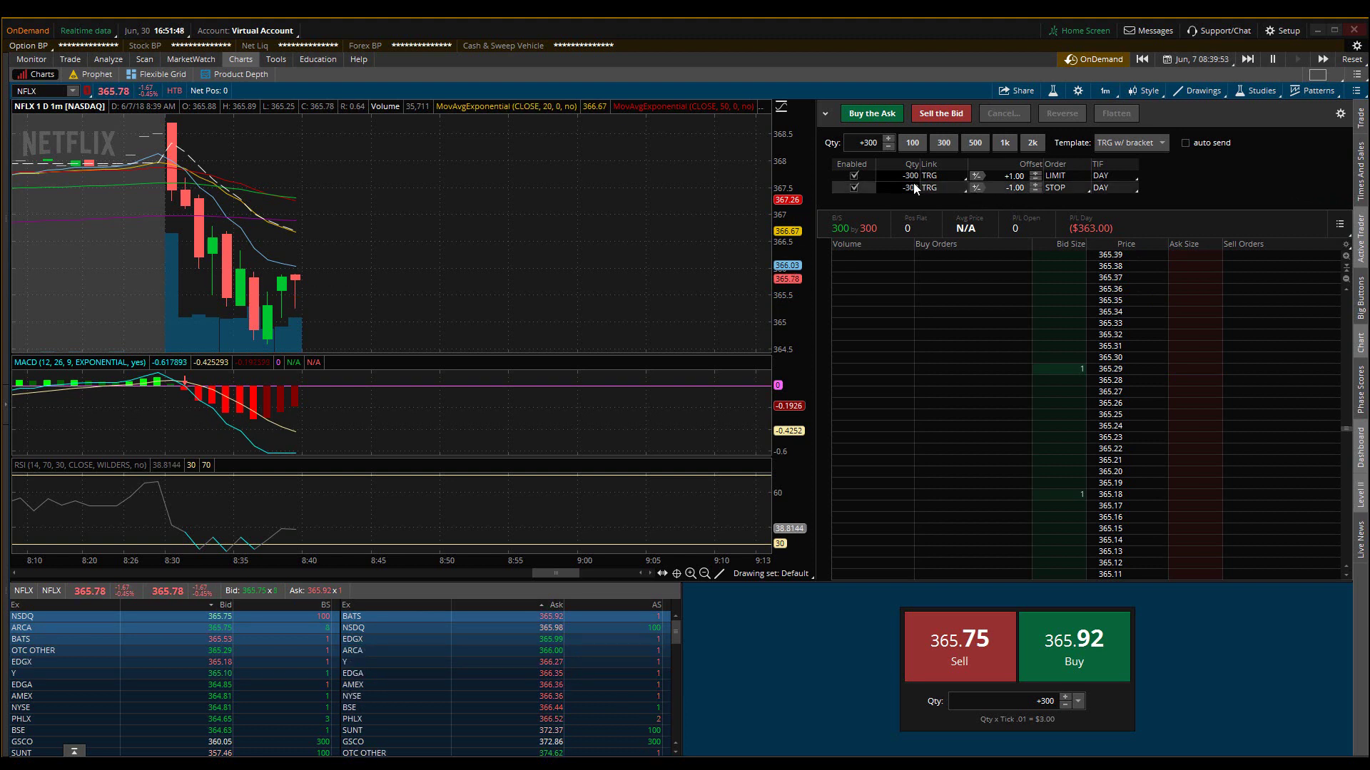
pyautogui.click(853, 175)
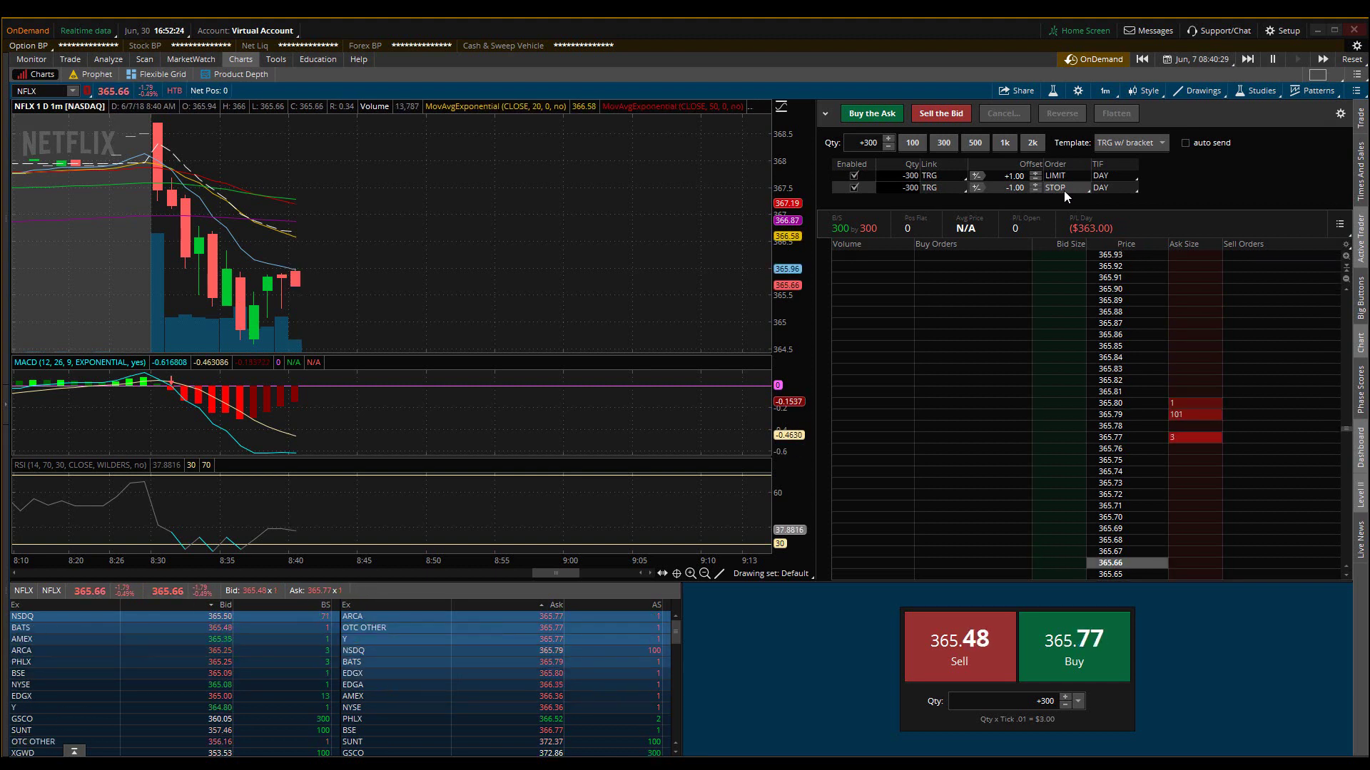
pyautogui.click(853, 187)
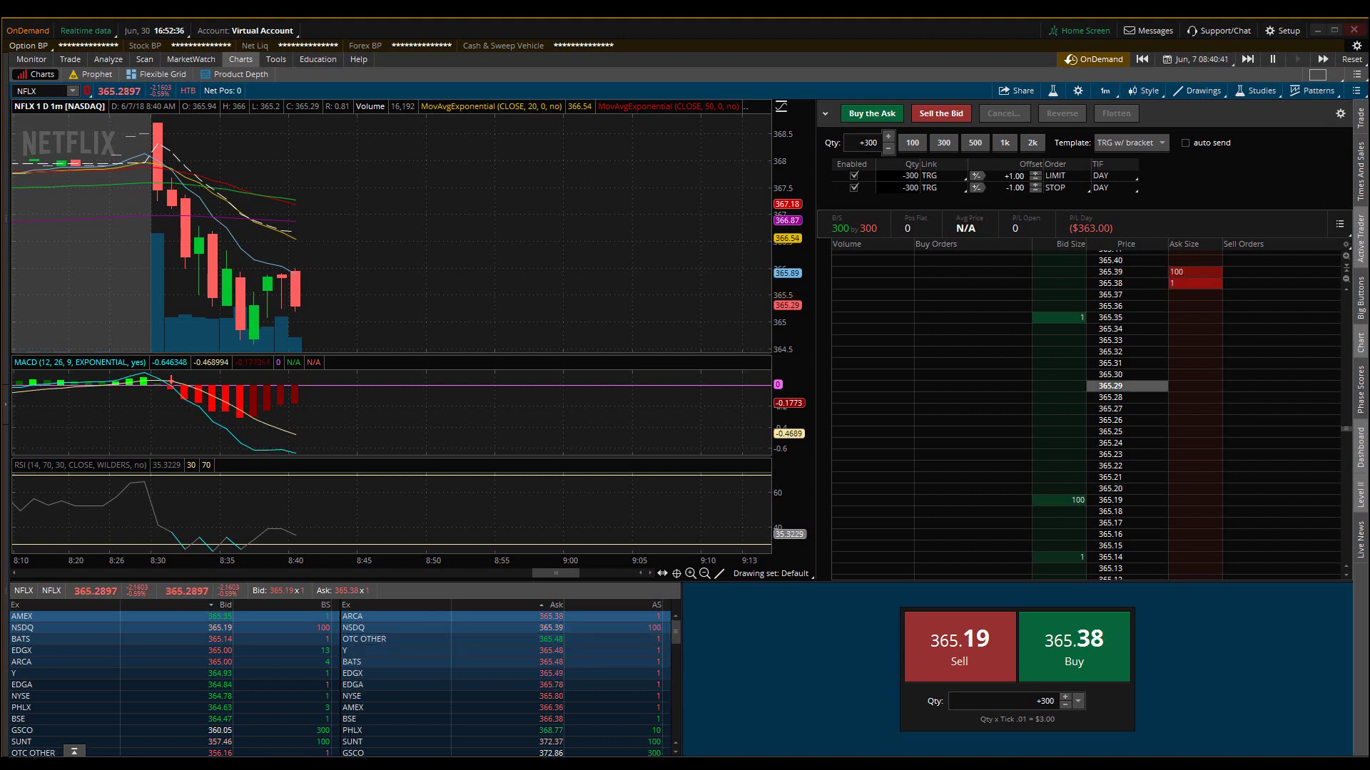
pyautogui.click(881, 150)
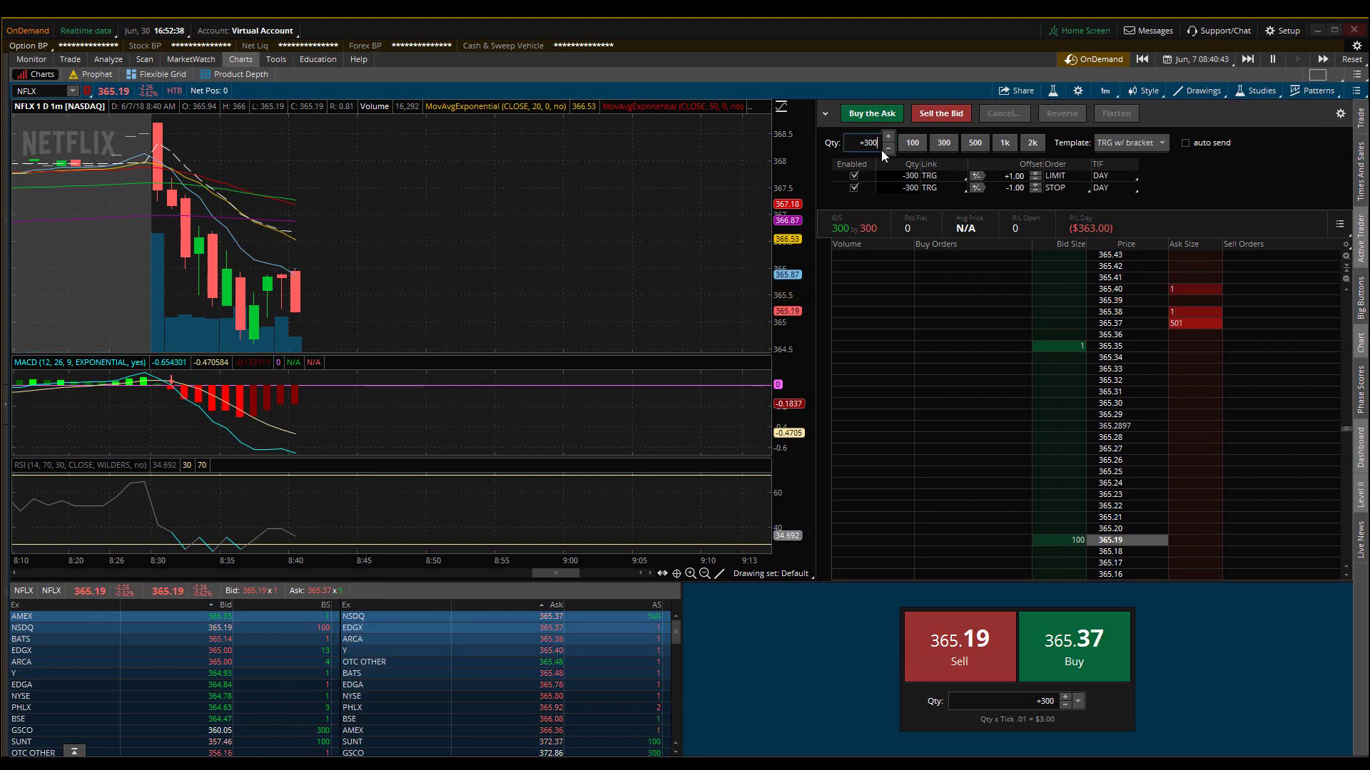
pyautogui.click(906, 143)
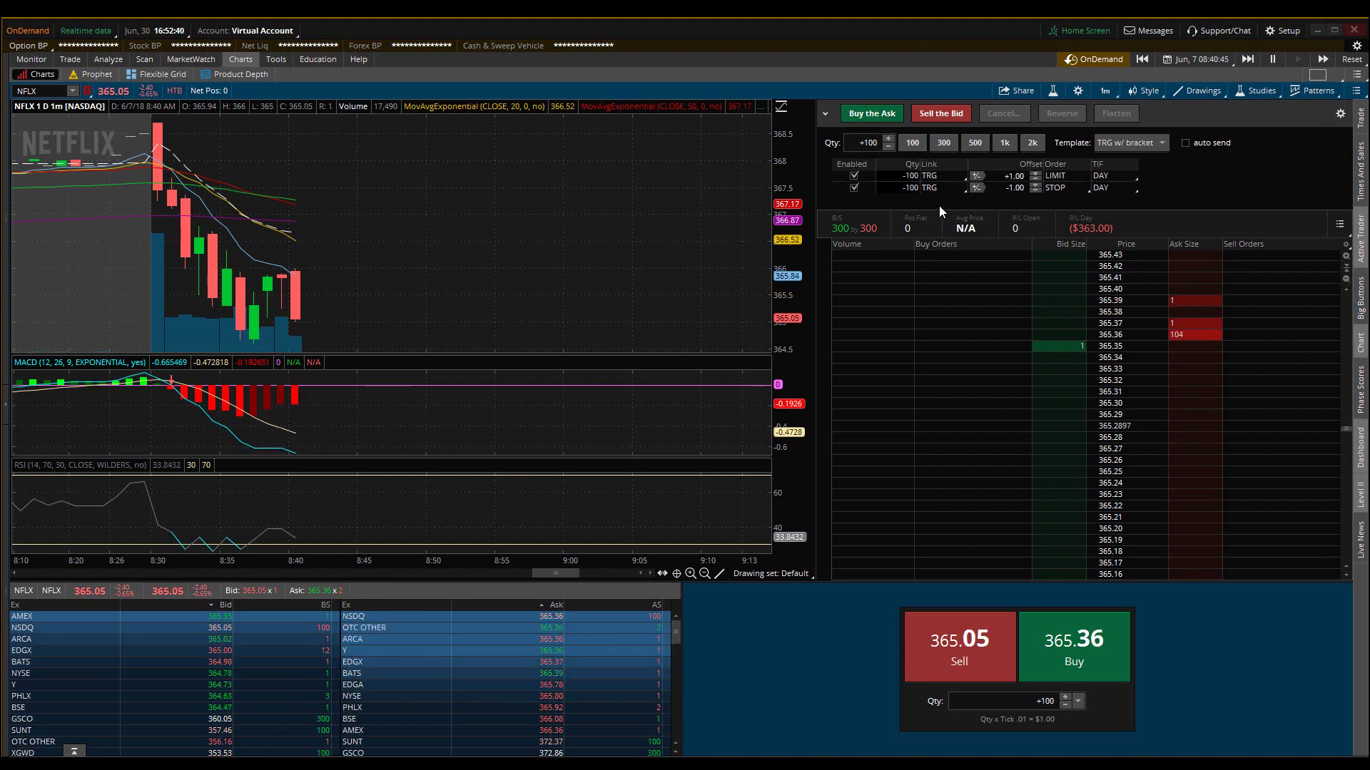
# Switch the bracket's stop offset to a percentage and set it to -2.00%
pyautogui.click(975, 190)
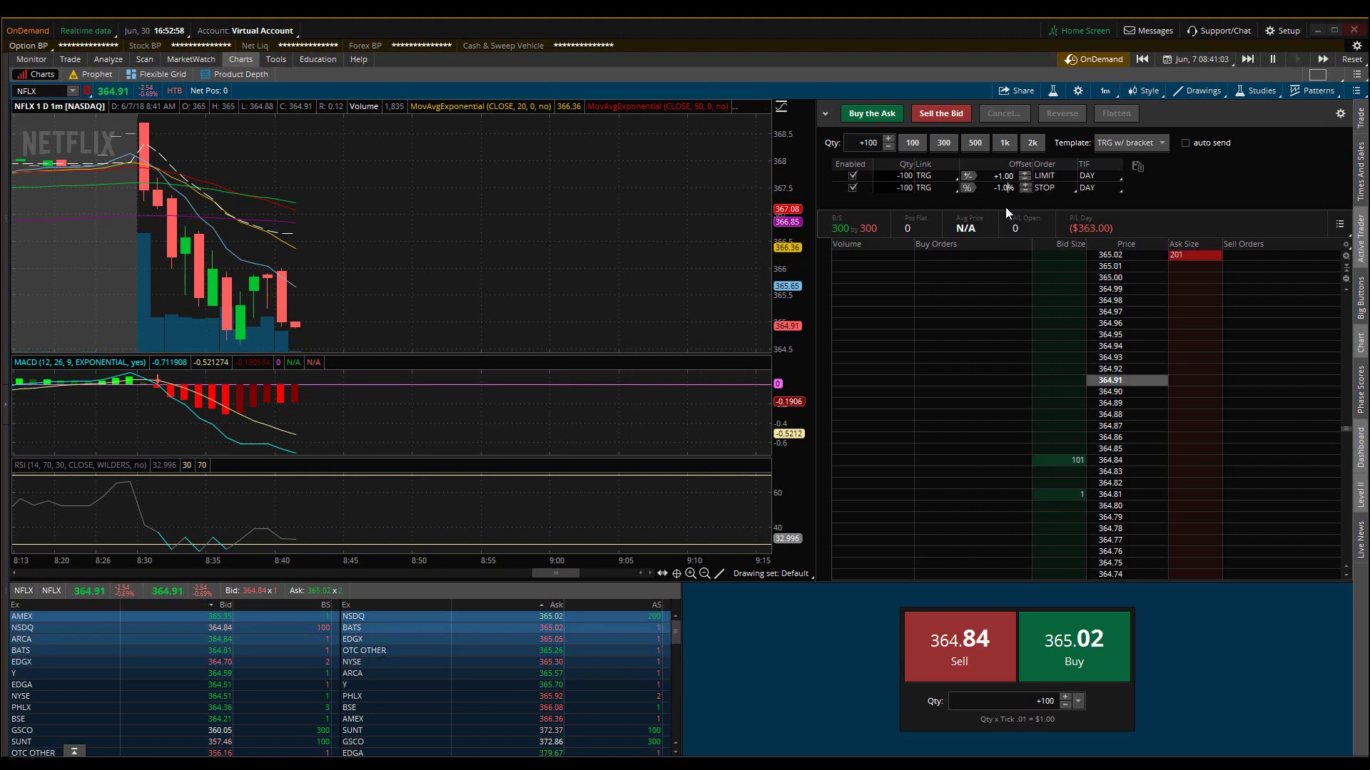
pyautogui.press('BackSpace')
pyautogui.press('BackSpace')
pyautogui.press('BackSpace')
pyautogui.press('BackSpace')
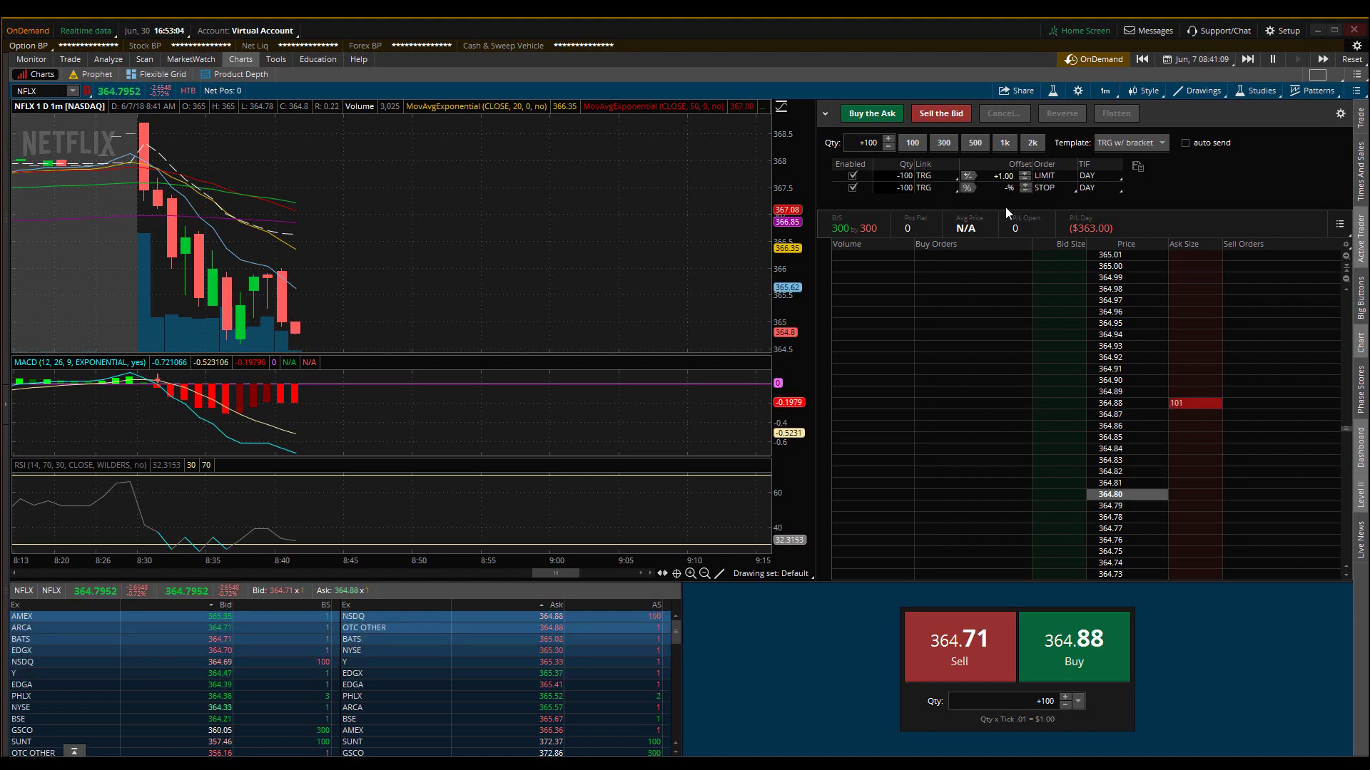
pyautogui.write('2')
pyautogui.press('Return')
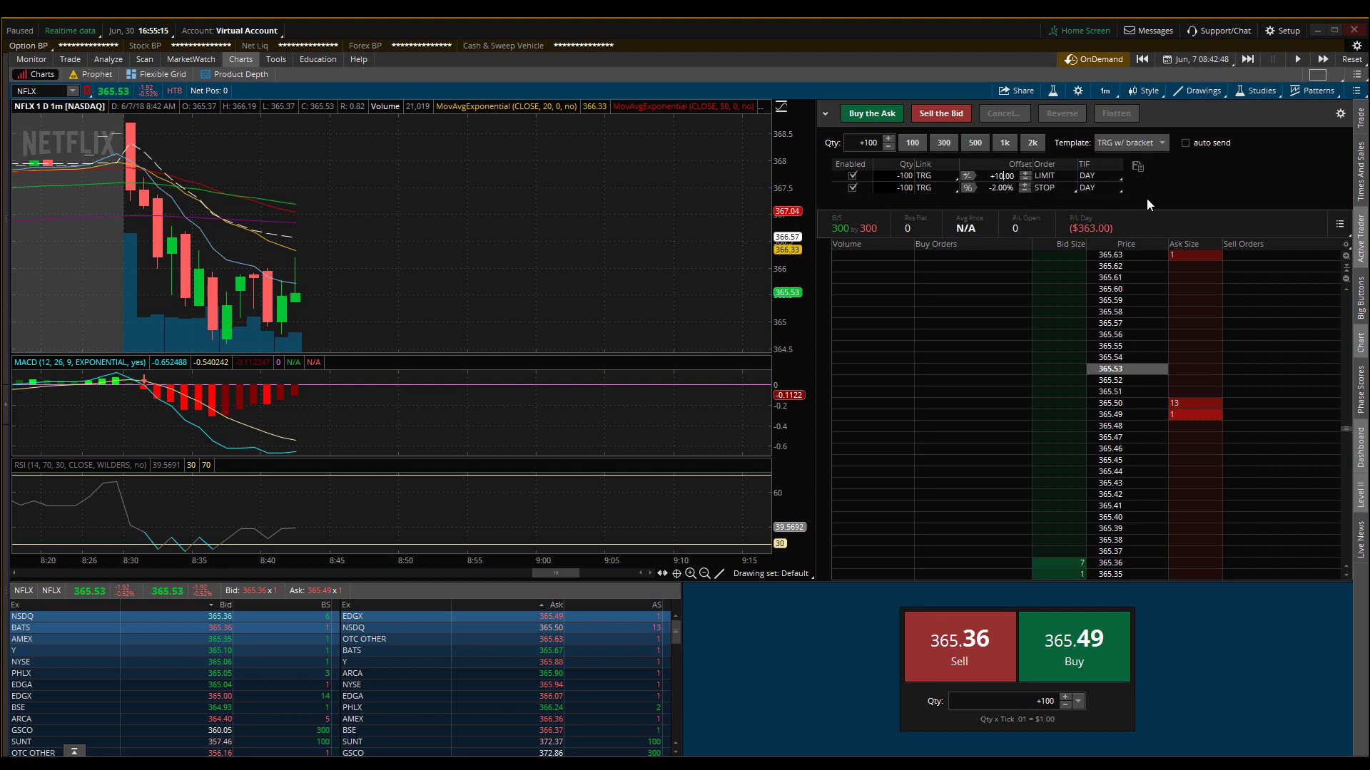
# Apply the +10.00 offset to the bracket's limit order and disable that limit order
pyautogui.press('Return')
pyautogui.click(853, 175)
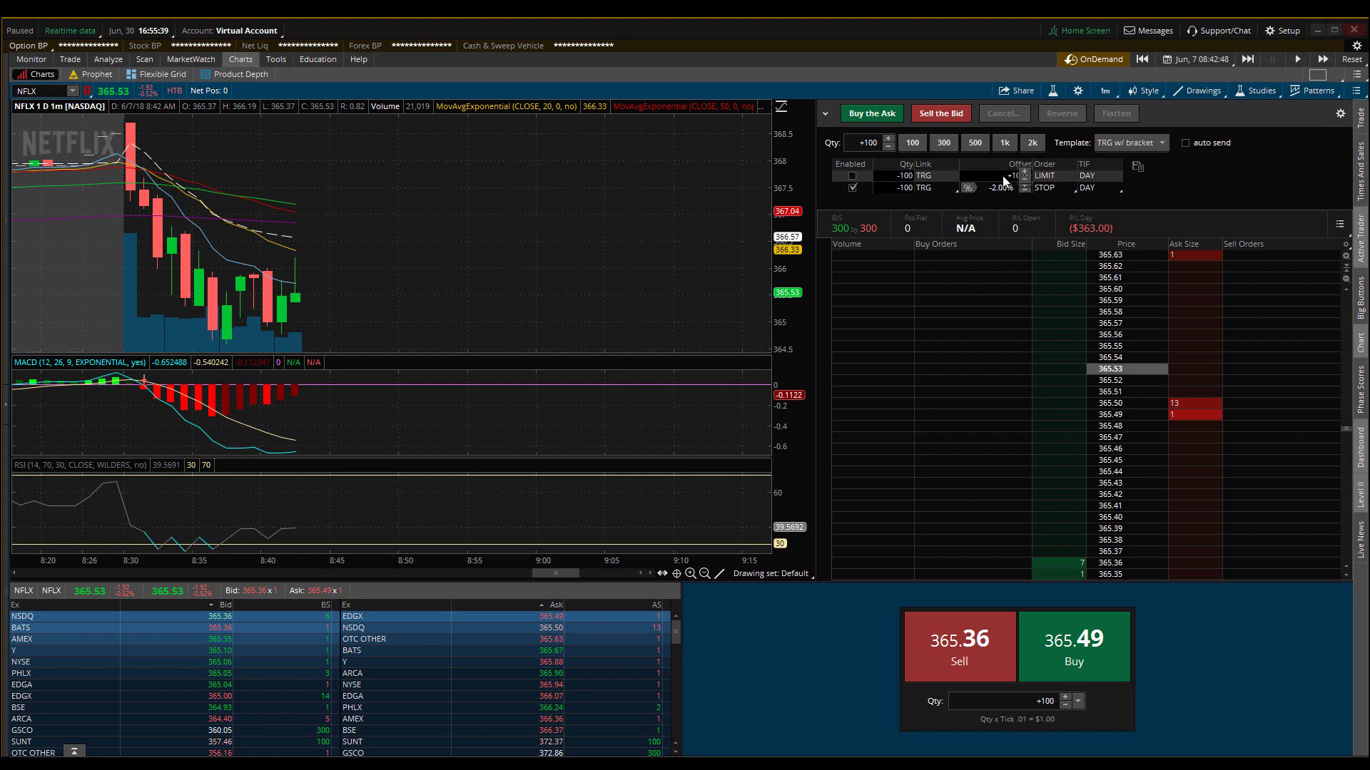
# Re-enable the bracket's limit order and return its offset to +10.00 in dollars
pyautogui.click(851, 175)
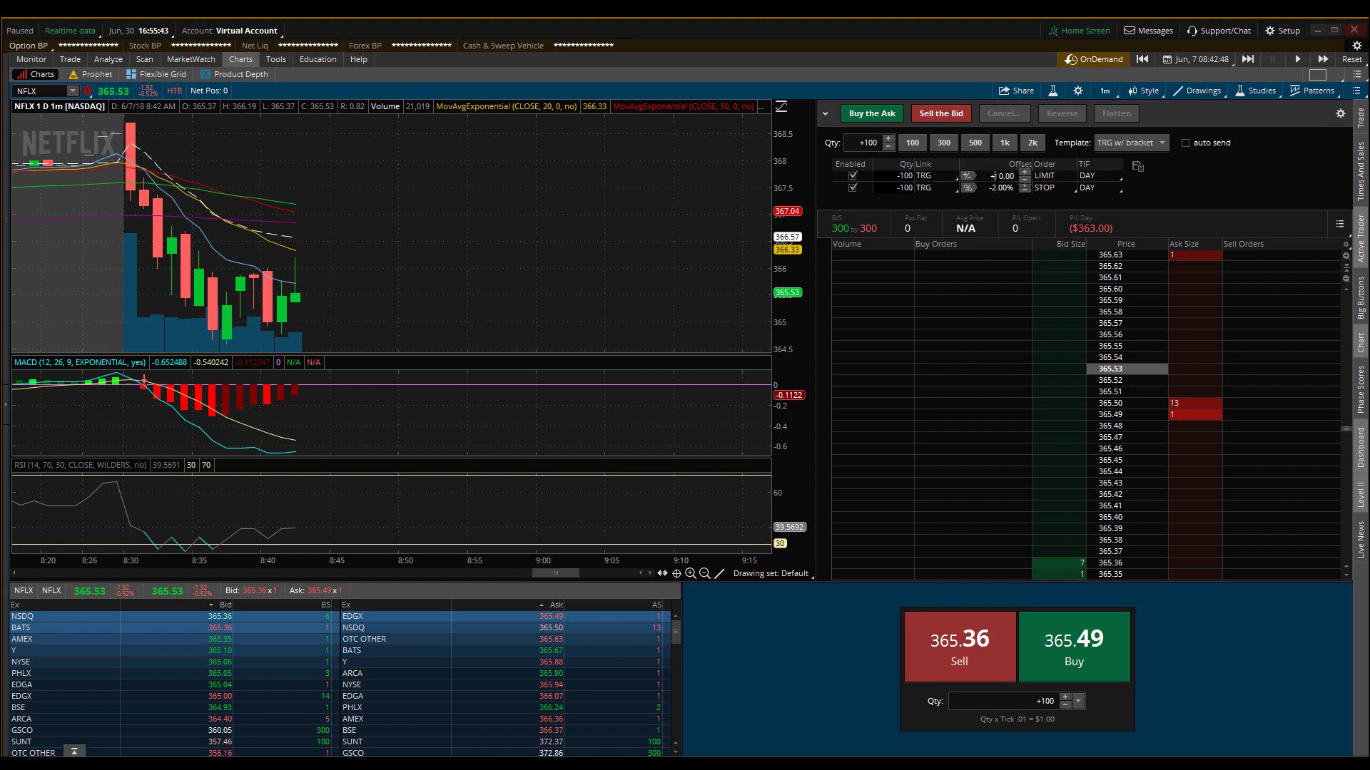
pyautogui.press('BackSpace')
pyautogui.press('BackSpace')
pyautogui.click(968, 177)
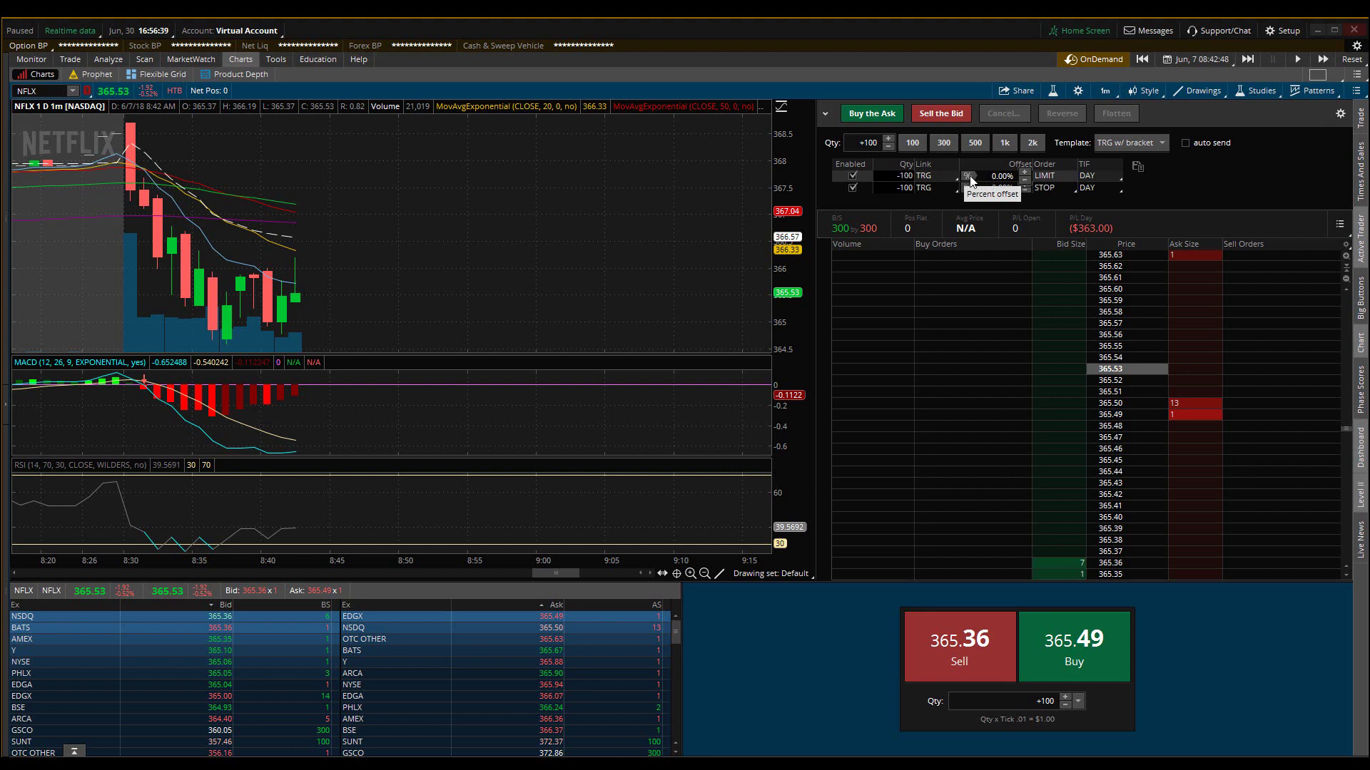
pyautogui.click(969, 178)
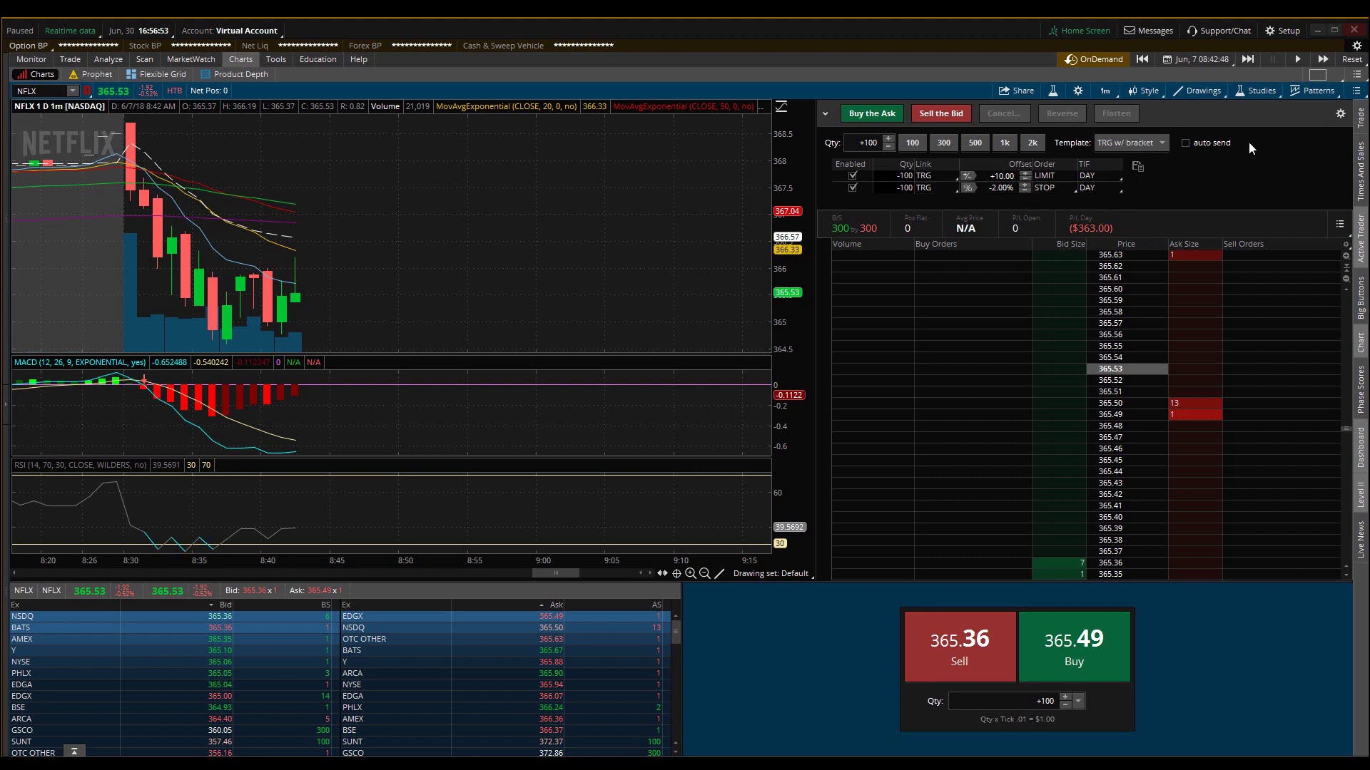
# Resume OnDemand playback, then buy 100 NFLX shares at the ask with the bracket and send the order
pyautogui.click(1298, 59)
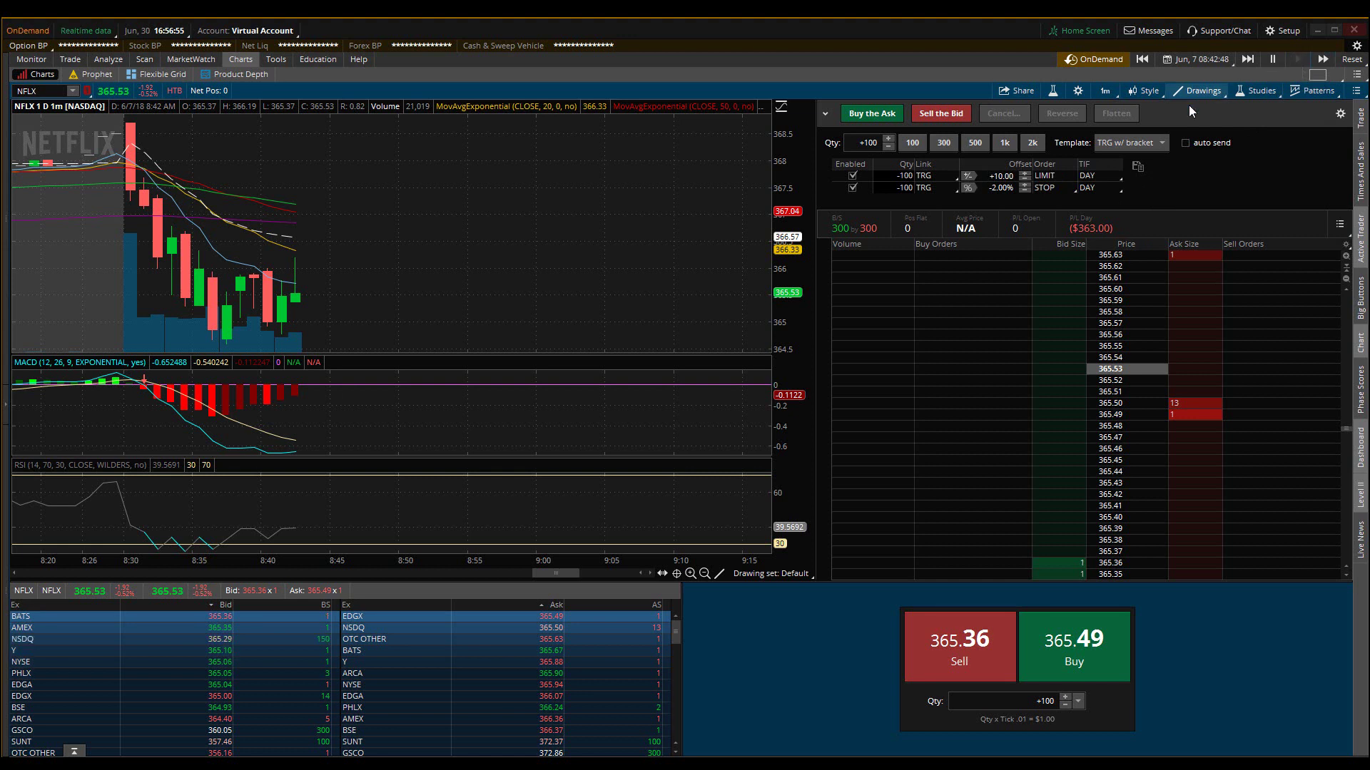
pyautogui.click(873, 116)
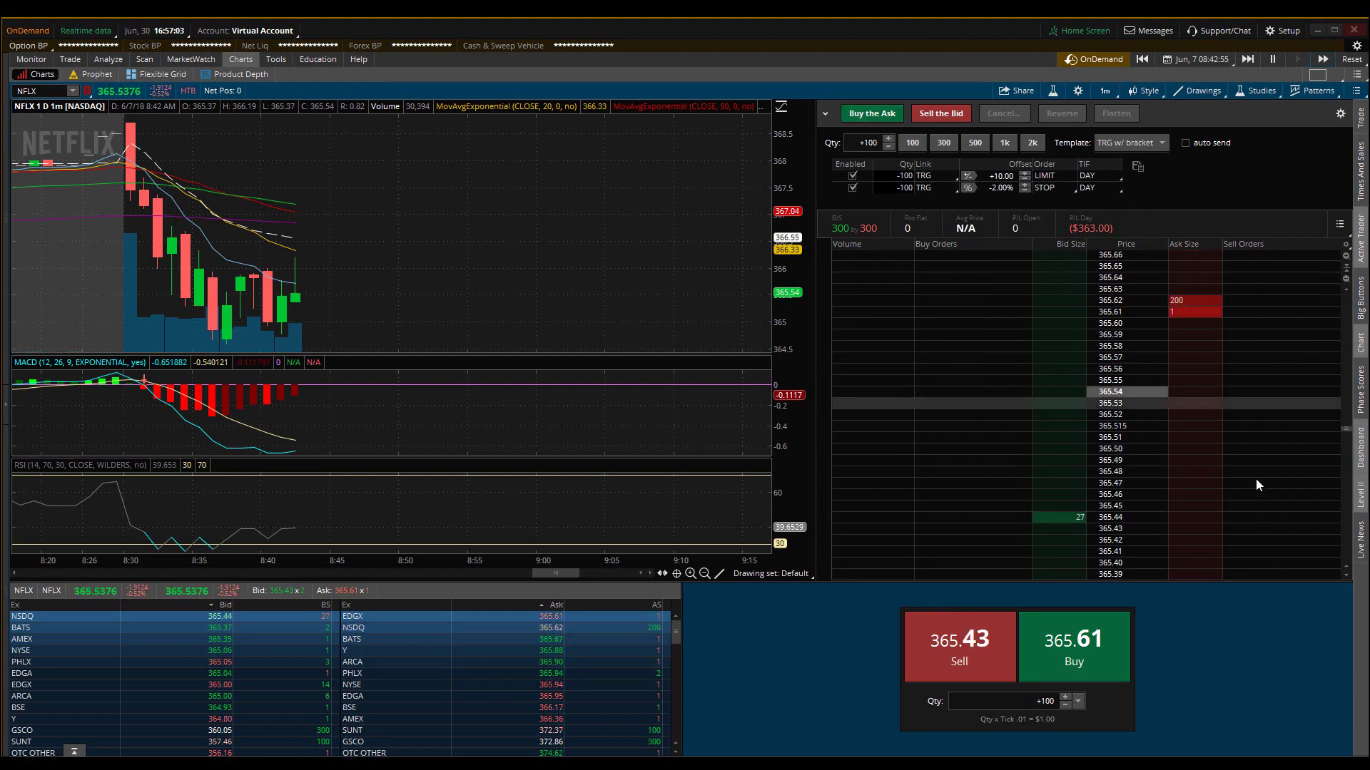
pyautogui.click(875, 115)
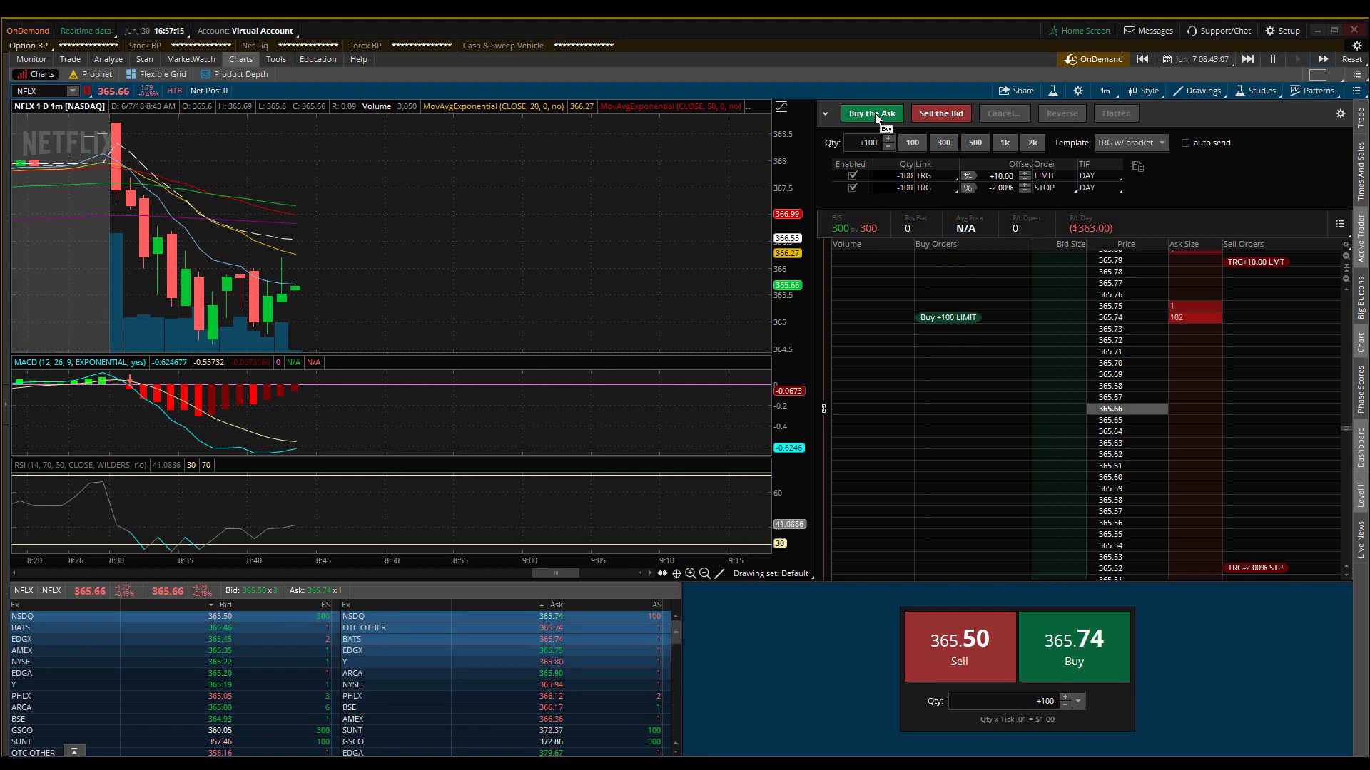
pyautogui.click(875, 112)
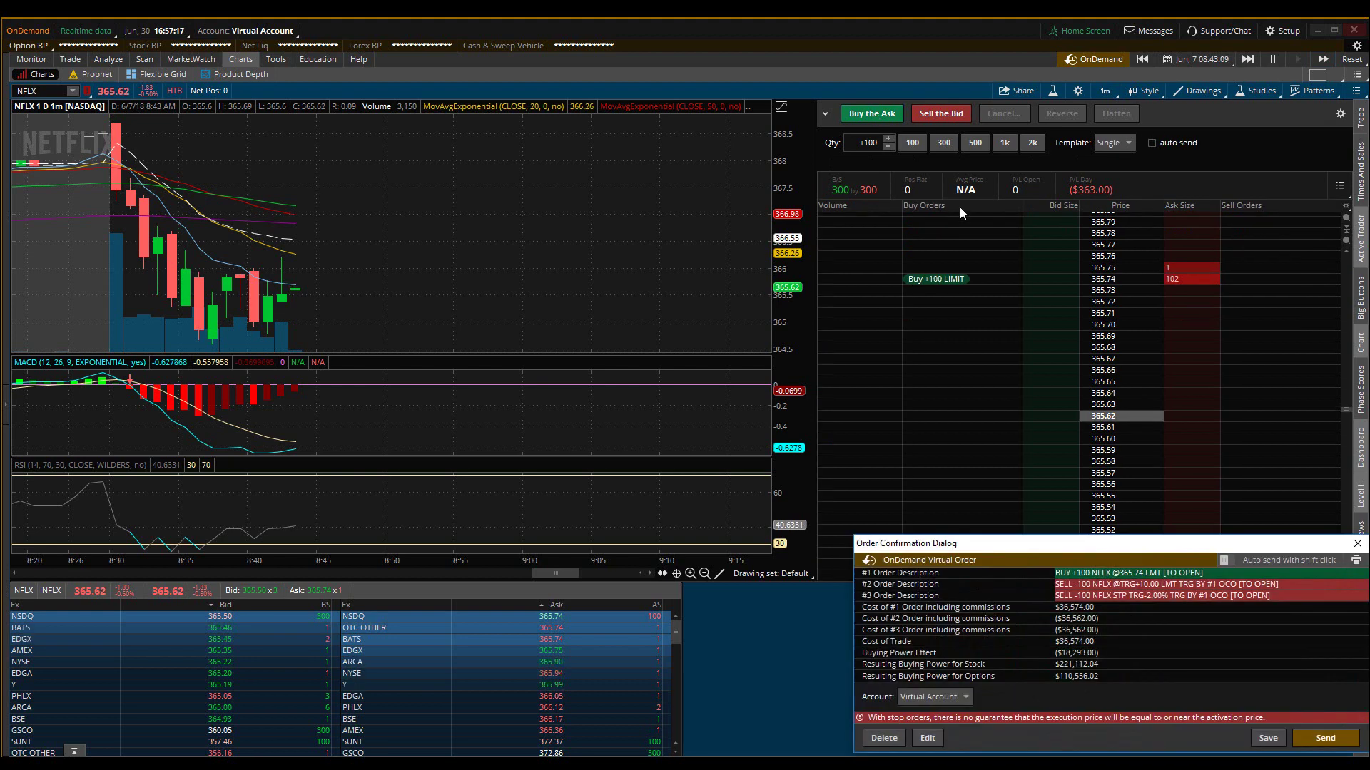
pyautogui.click(1326, 740)
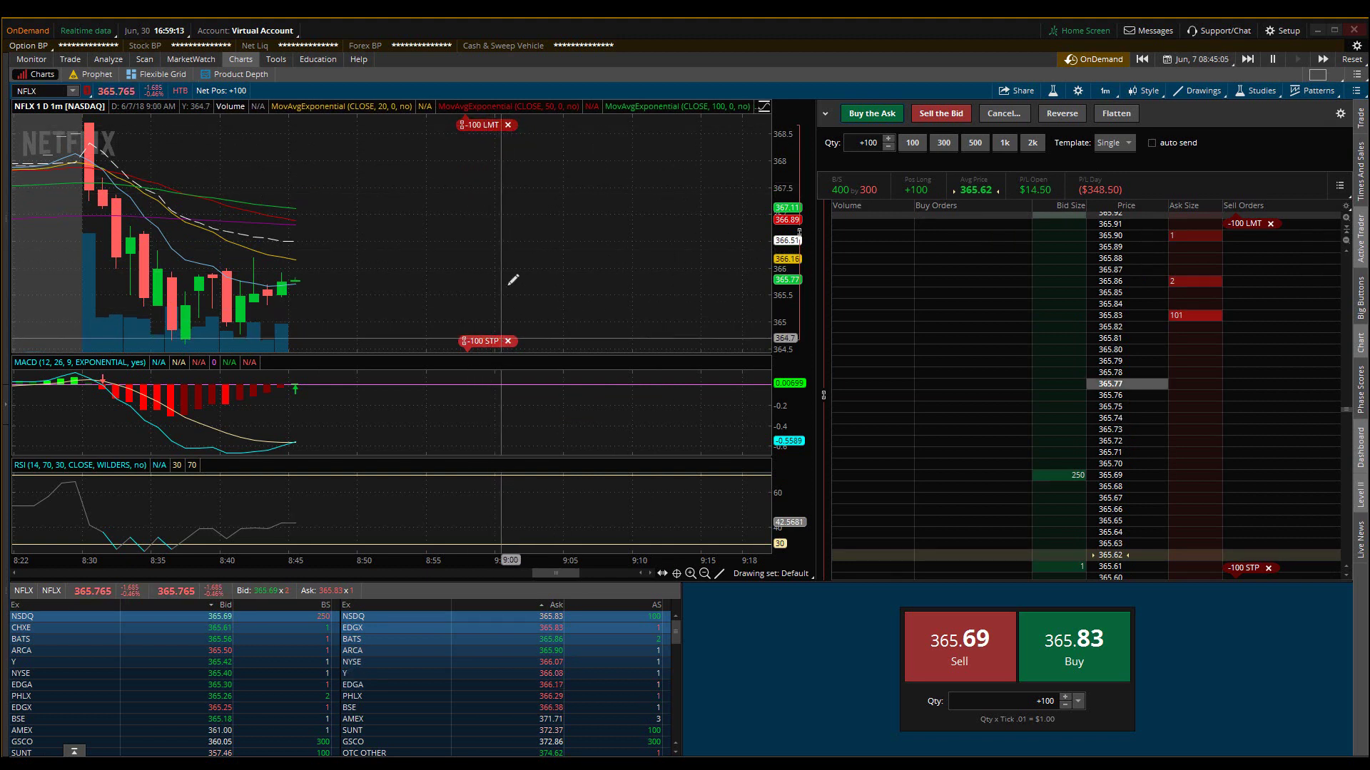
pyautogui.click(1117, 142)
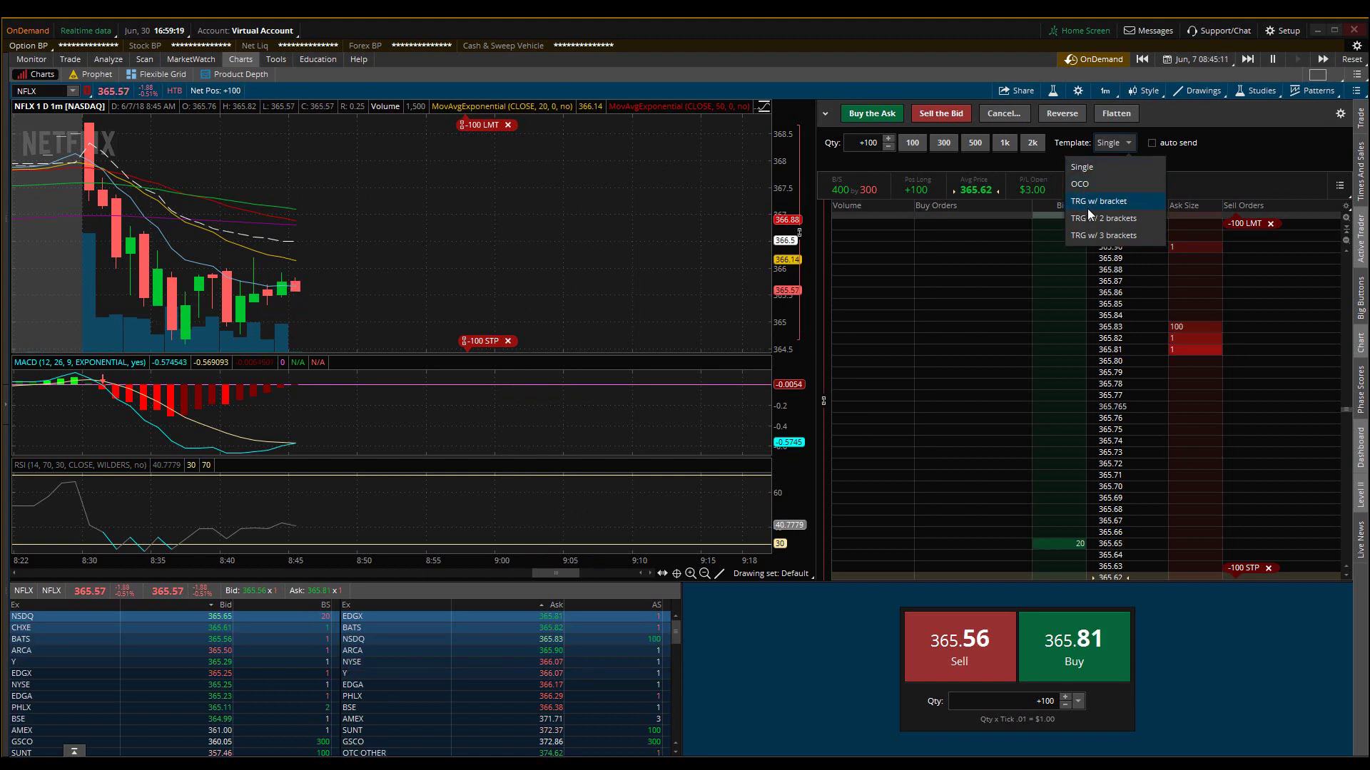
pyautogui.click(1013, 161)
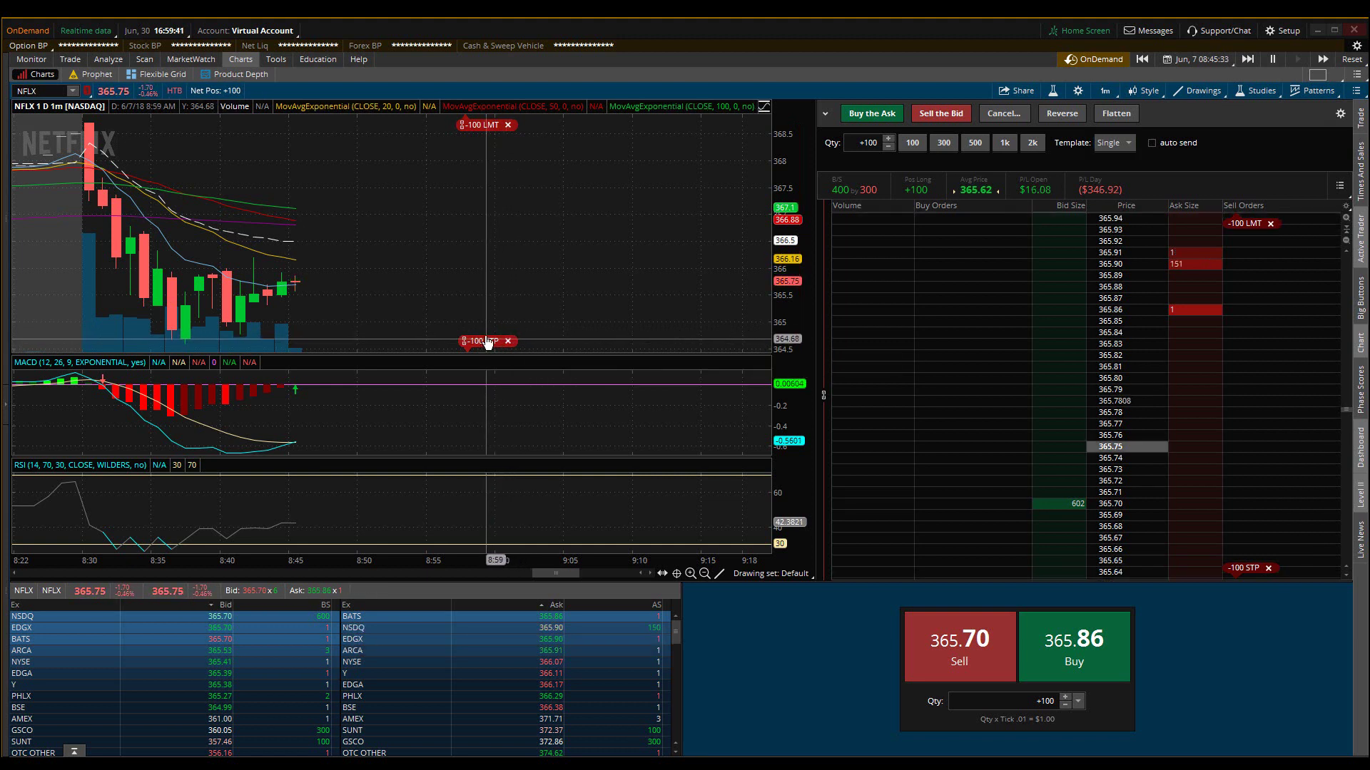
# Try moving the 100-share stop order up the chart to 364.97, 364.73 and 364.80, discarding each replacement order
pyautogui.moveTo(488, 341); pyautogui.dragTo(490, 327)
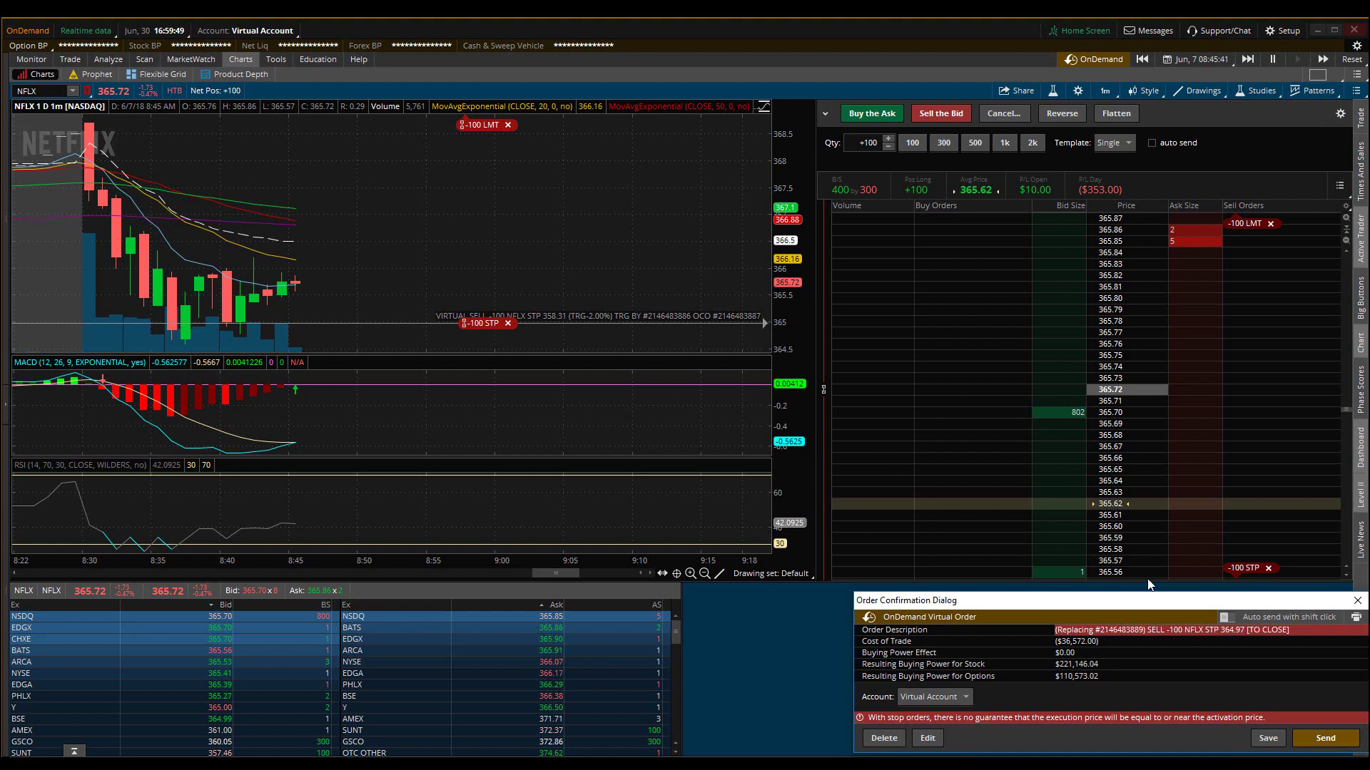
pyautogui.click(1357, 599)
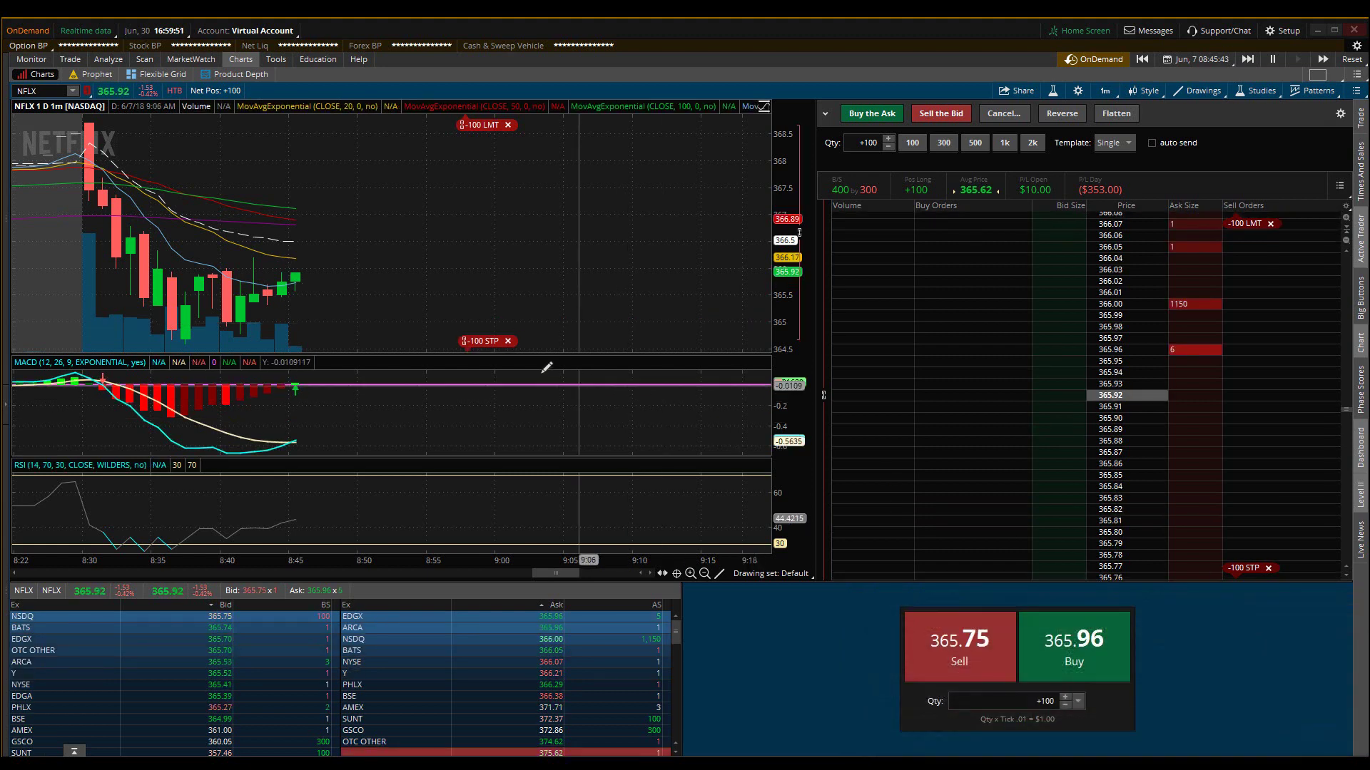
pyautogui.click(493, 341)
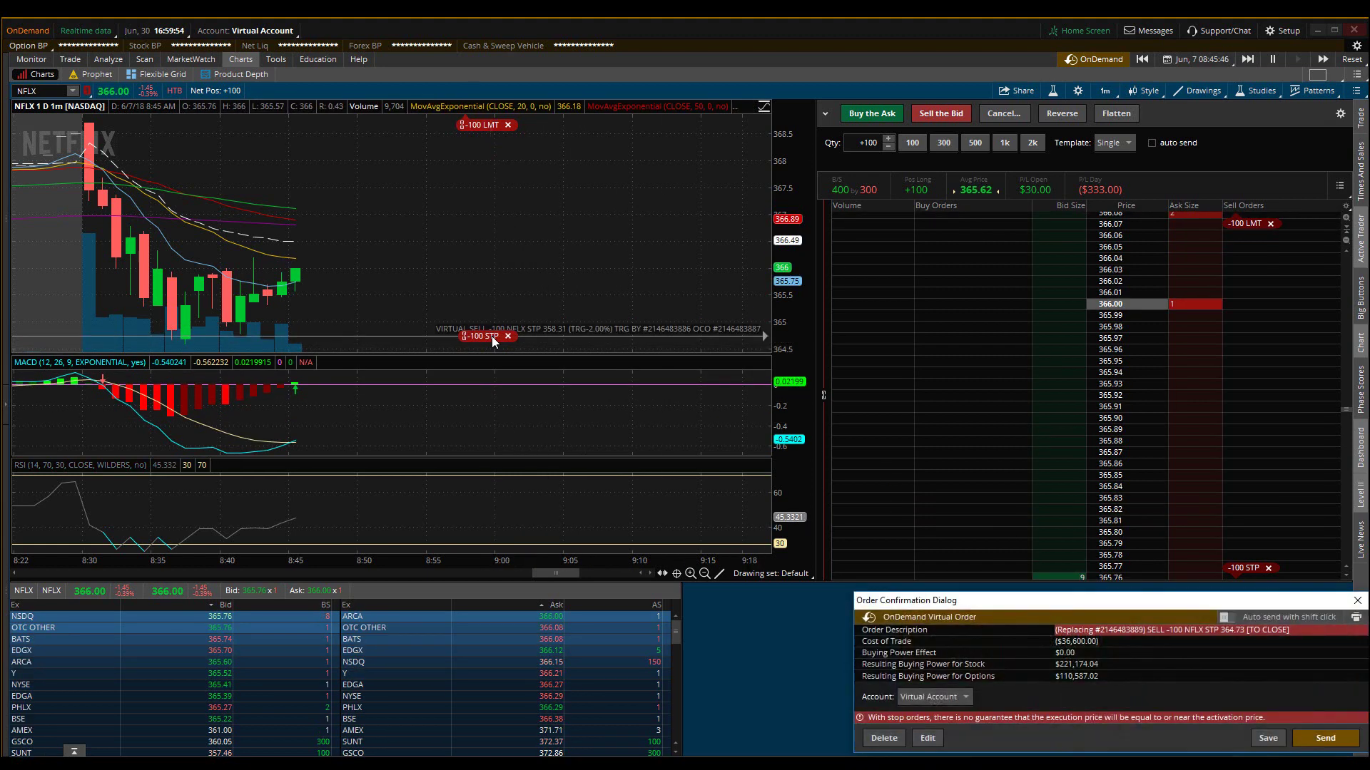
pyautogui.click(1356, 601)
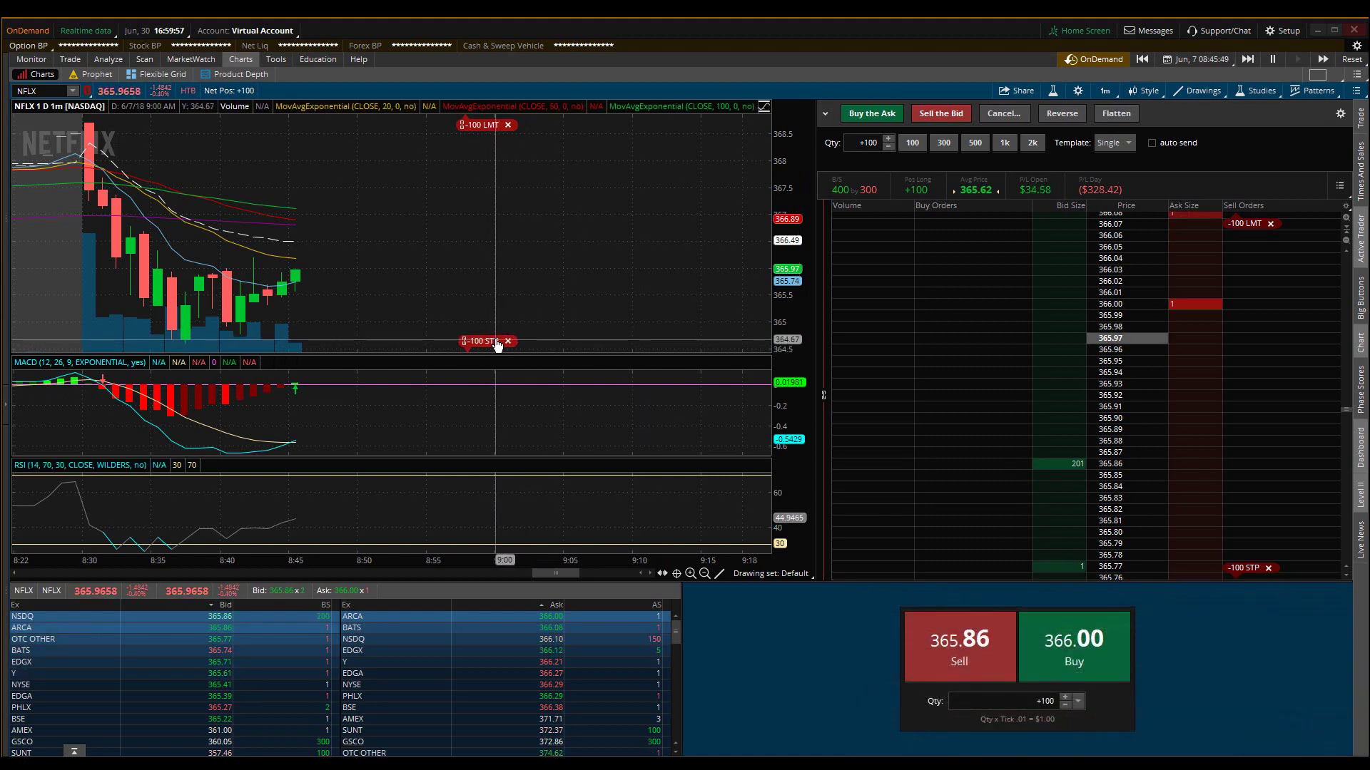
pyautogui.moveTo(498, 344)
pyautogui.mouseDown()
pyautogui.moveTo(498, 323)
pyautogui.moveTo(496, 338)
pyautogui.mouseUp()
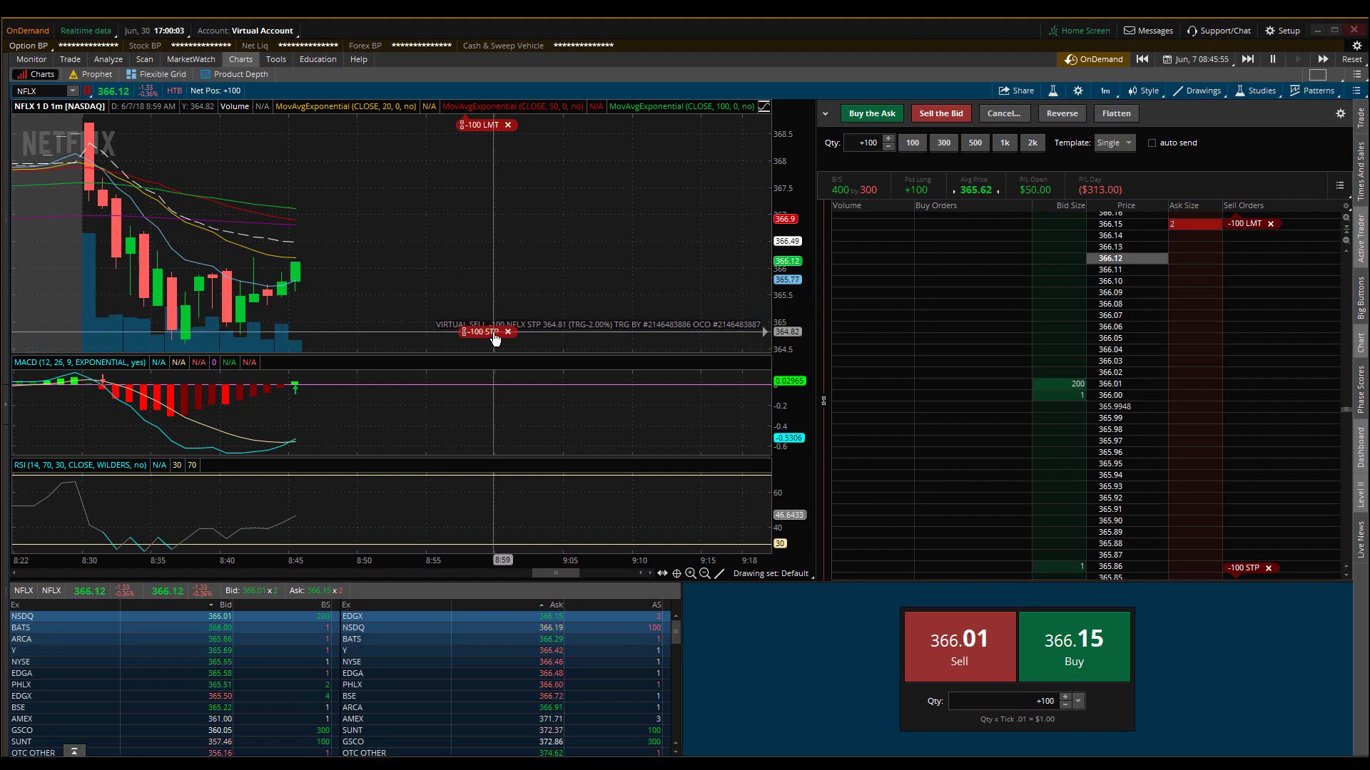
pyautogui.moveTo(496, 338); pyautogui.dragTo(496, 338)
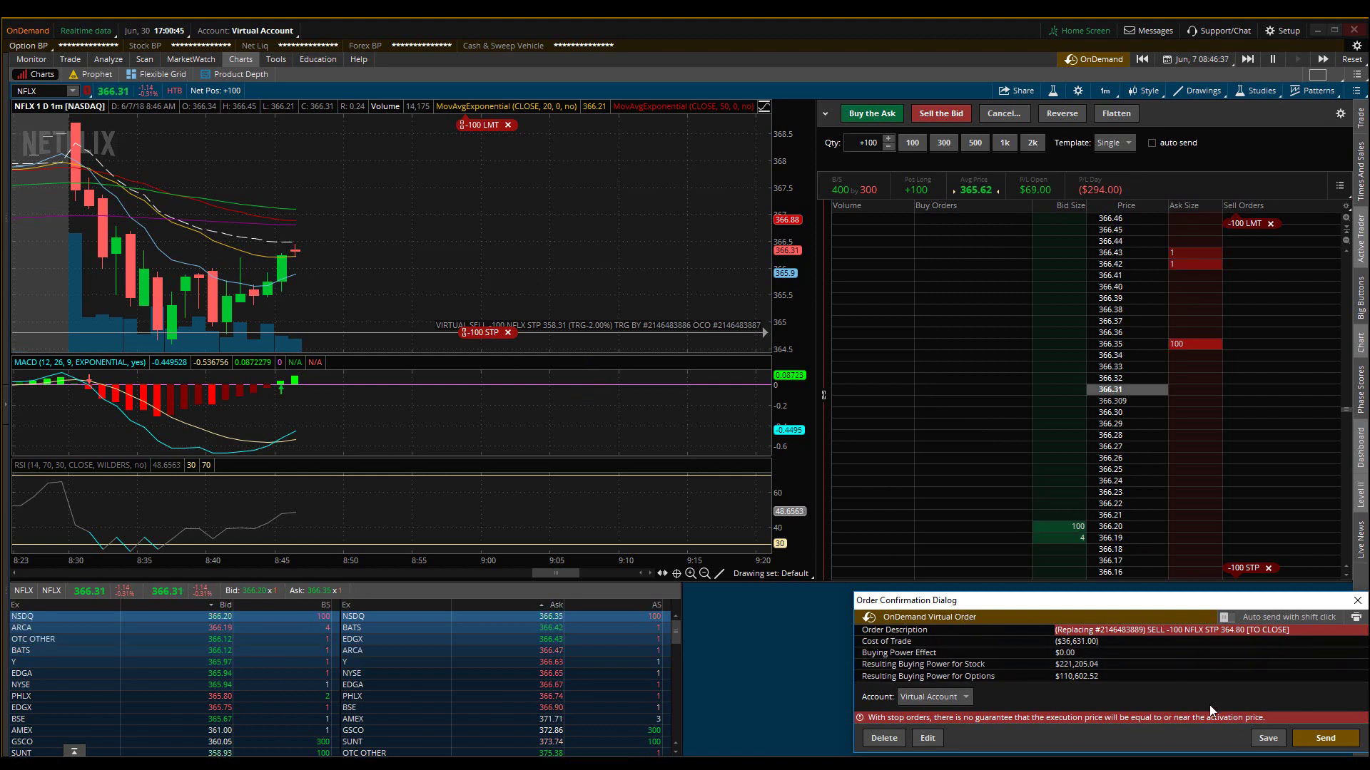
pyautogui.click(1356, 603)
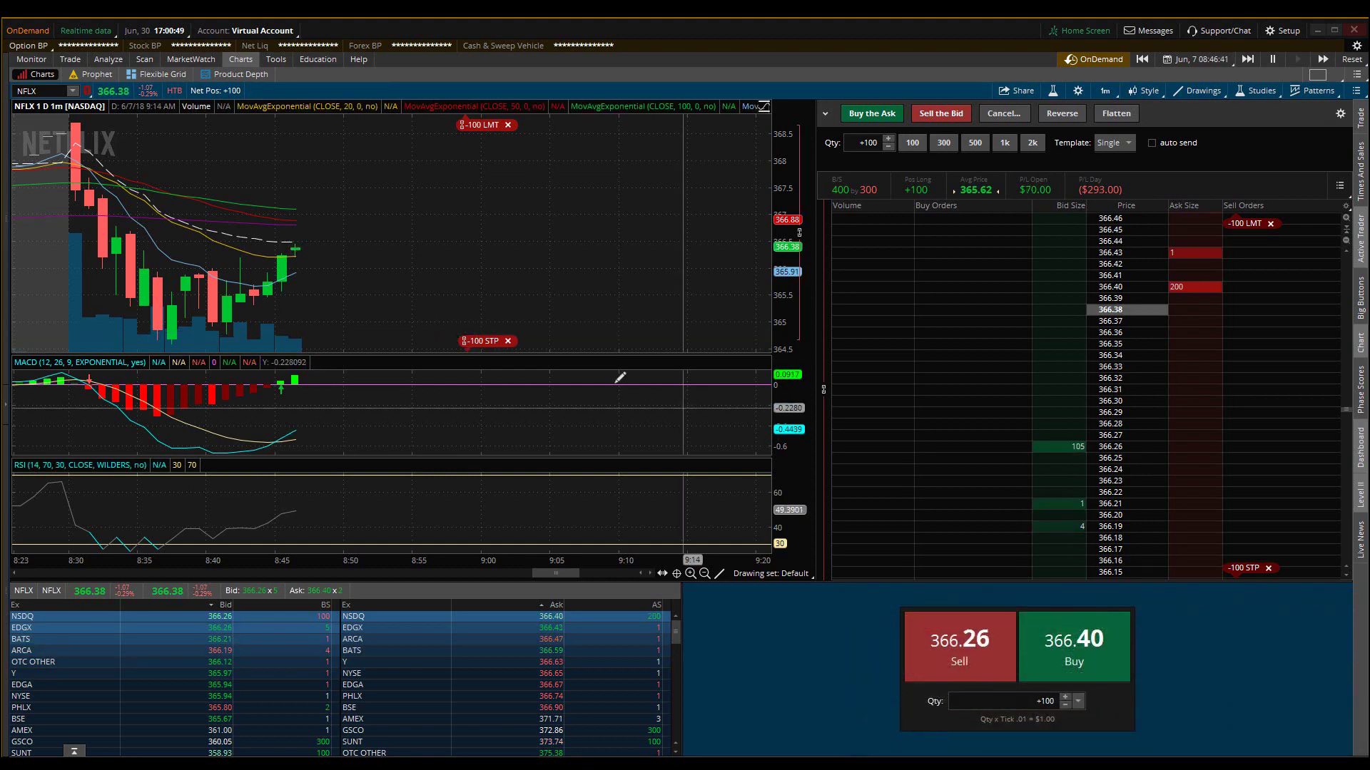
# Enable auto send and raise the 100-share stop order on the chart above the market price, to just below the limit order
pyautogui.click(1152, 144)
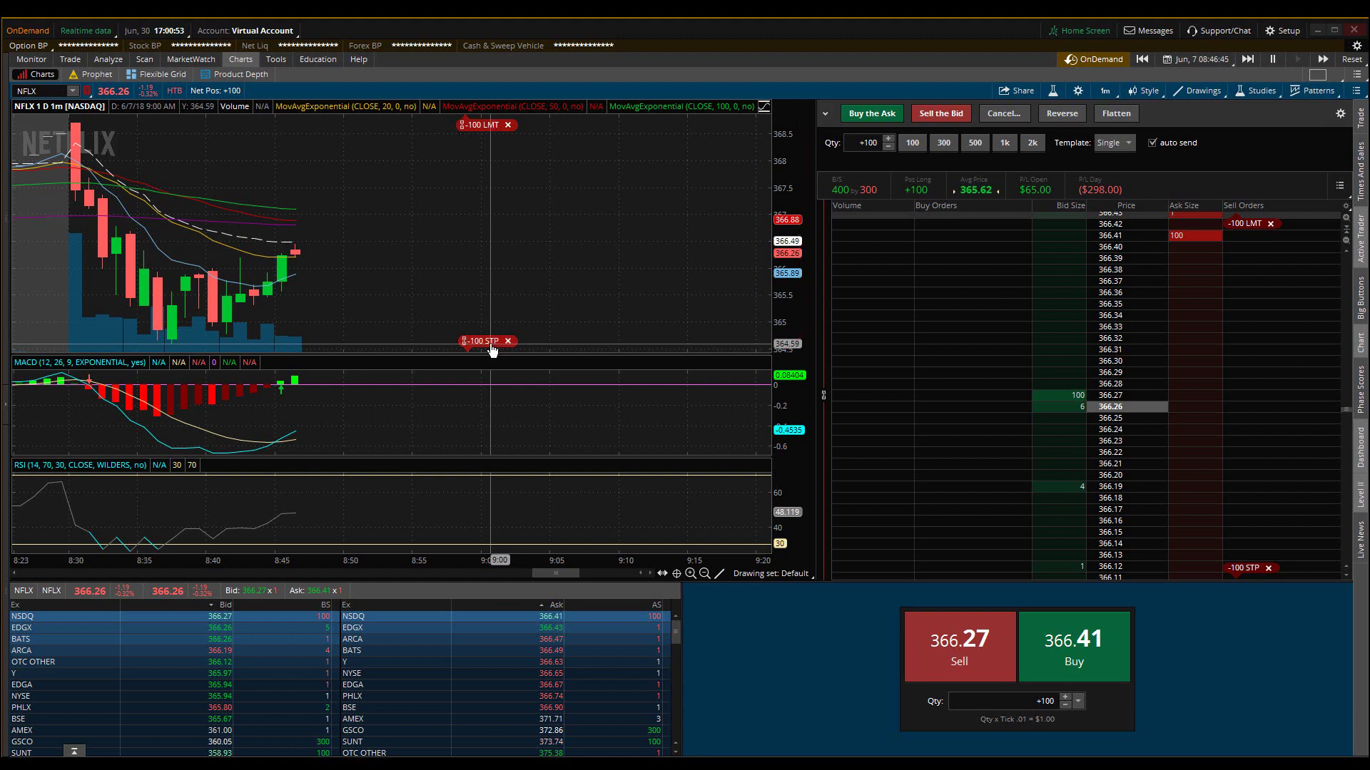
pyautogui.moveTo(492, 349); pyautogui.dragTo(480, 241)
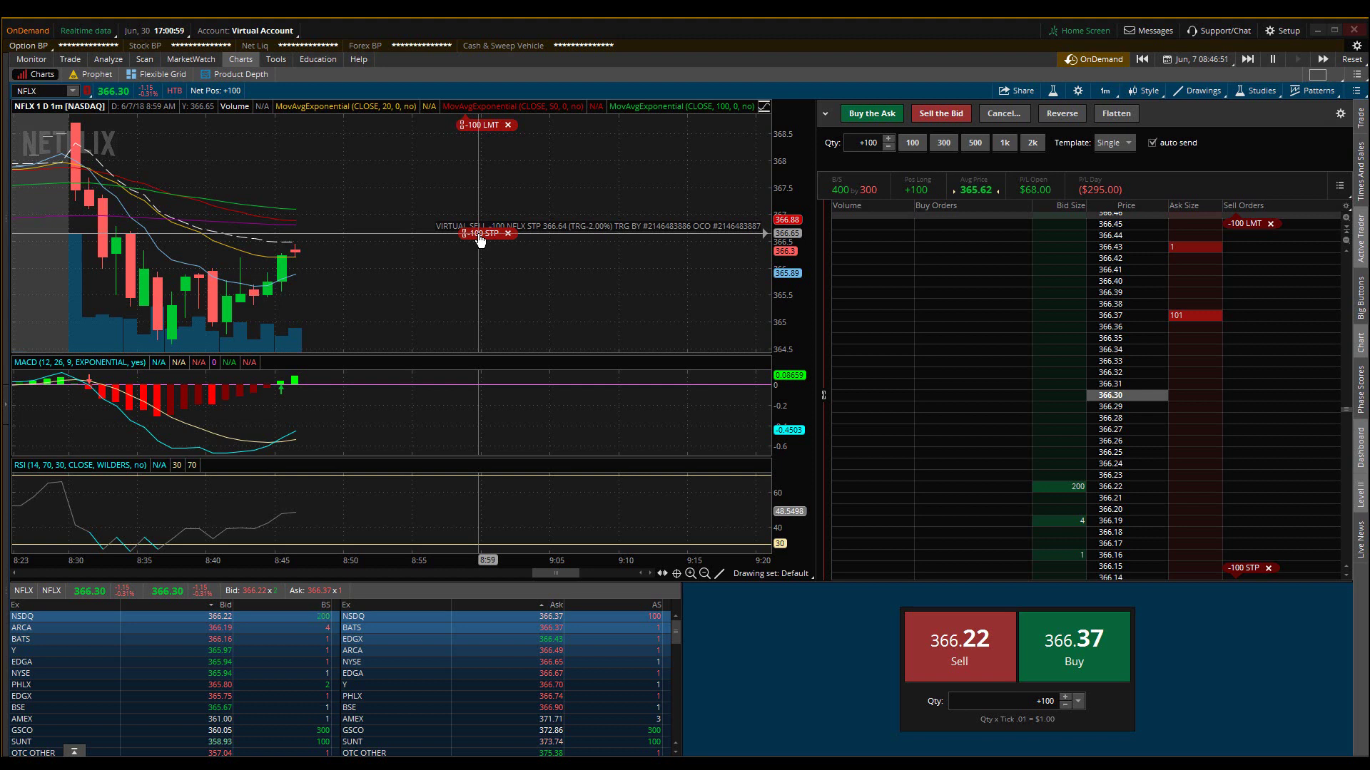
pyautogui.moveTo(480, 241); pyautogui.dragTo(483, 253)
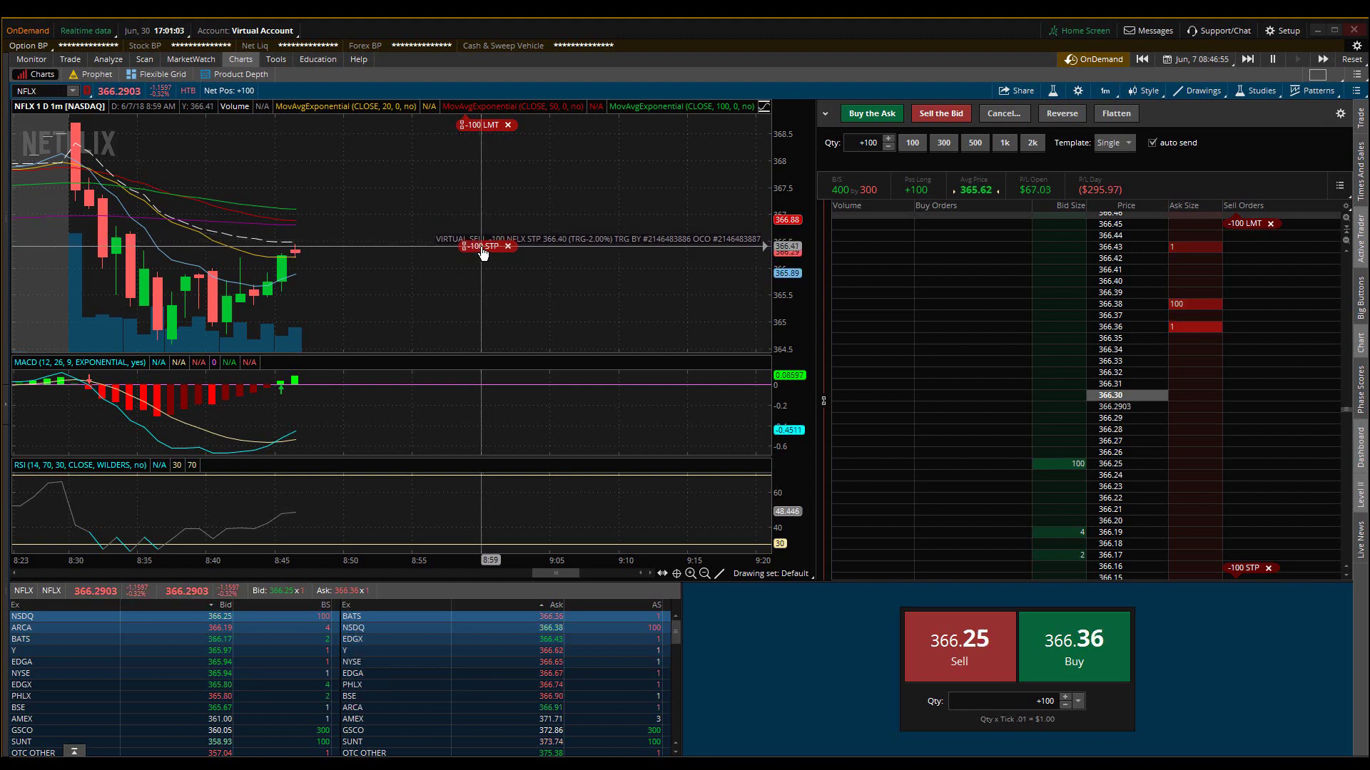
pyautogui.moveTo(482, 252); pyautogui.dragTo(501, 152)
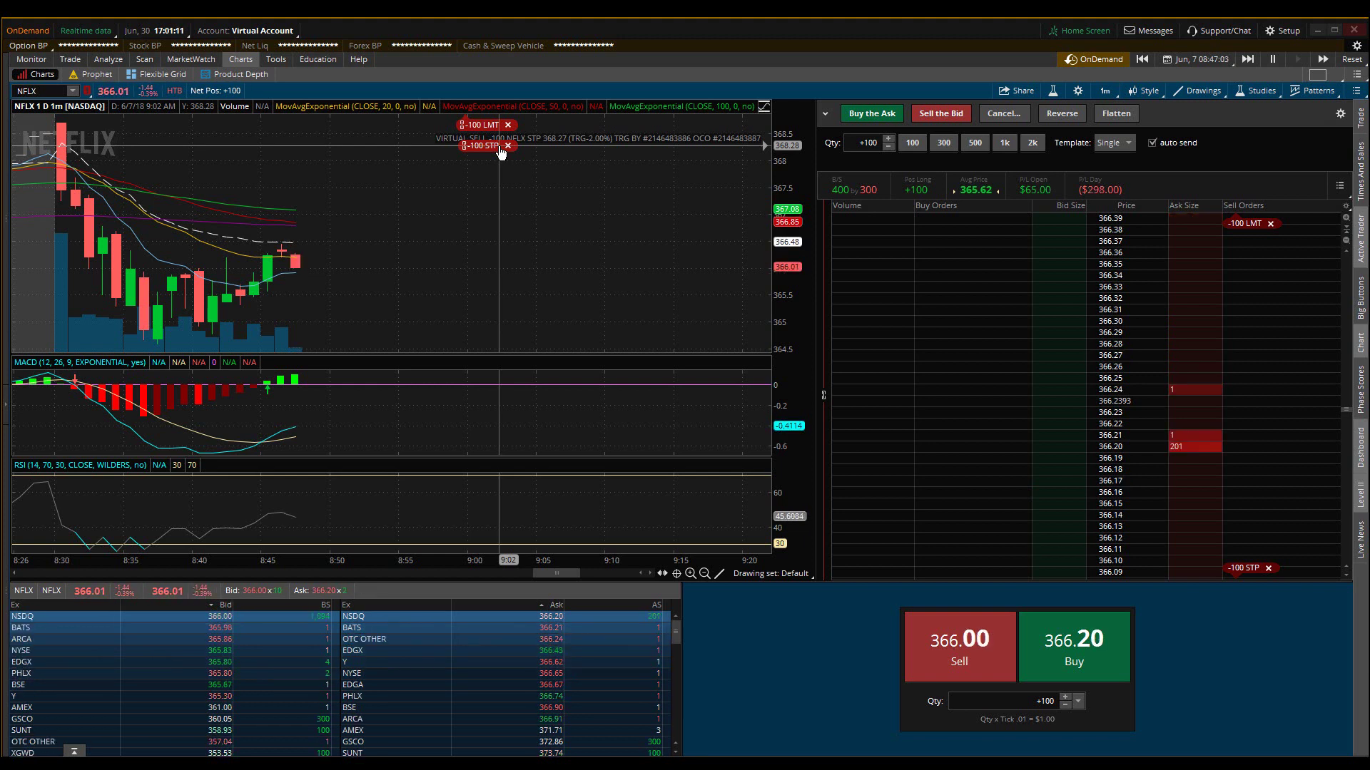
pyautogui.moveTo(502, 153); pyautogui.dragTo(502, 146)
pyautogui.moveTo(502, 148); pyautogui.dragTo(499, 141)
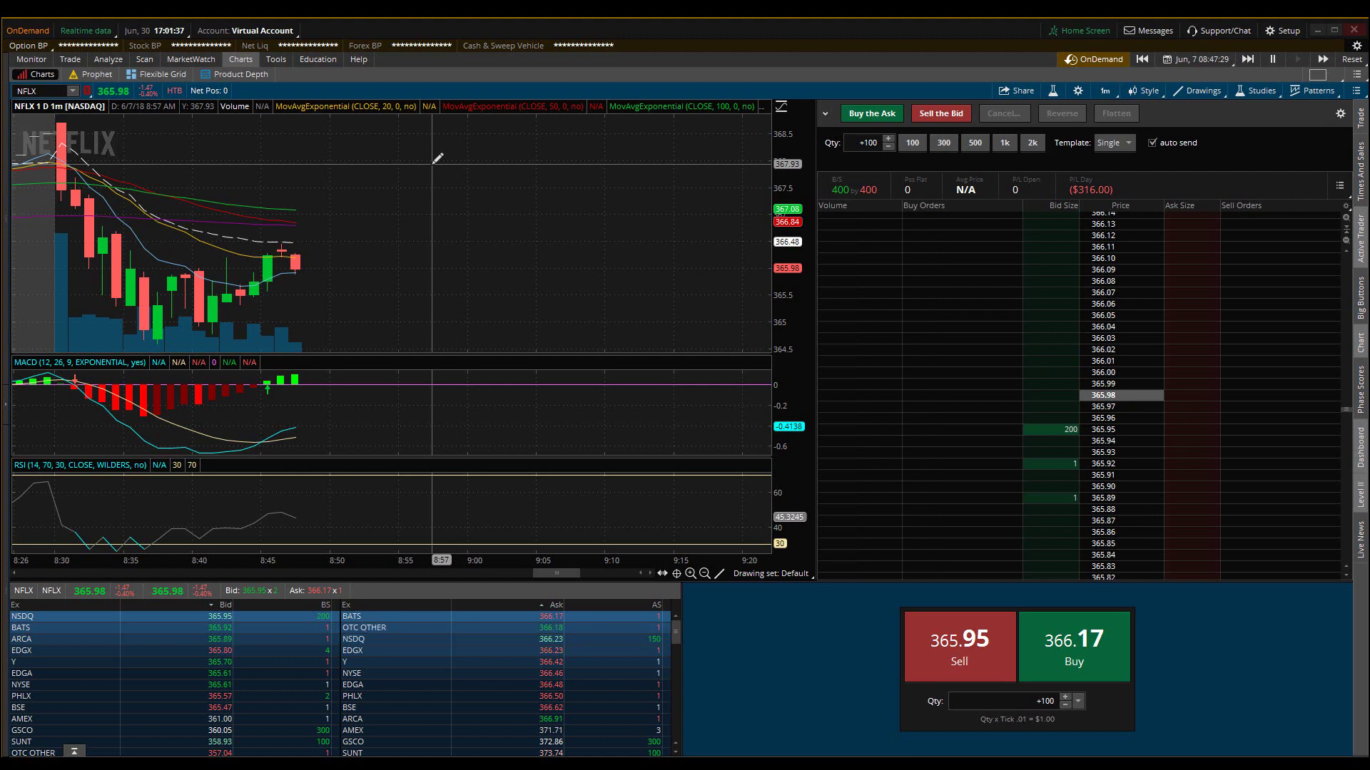
# Turn off auto send and select the TRG w/ bracket order template
pyautogui.click(1152, 144)
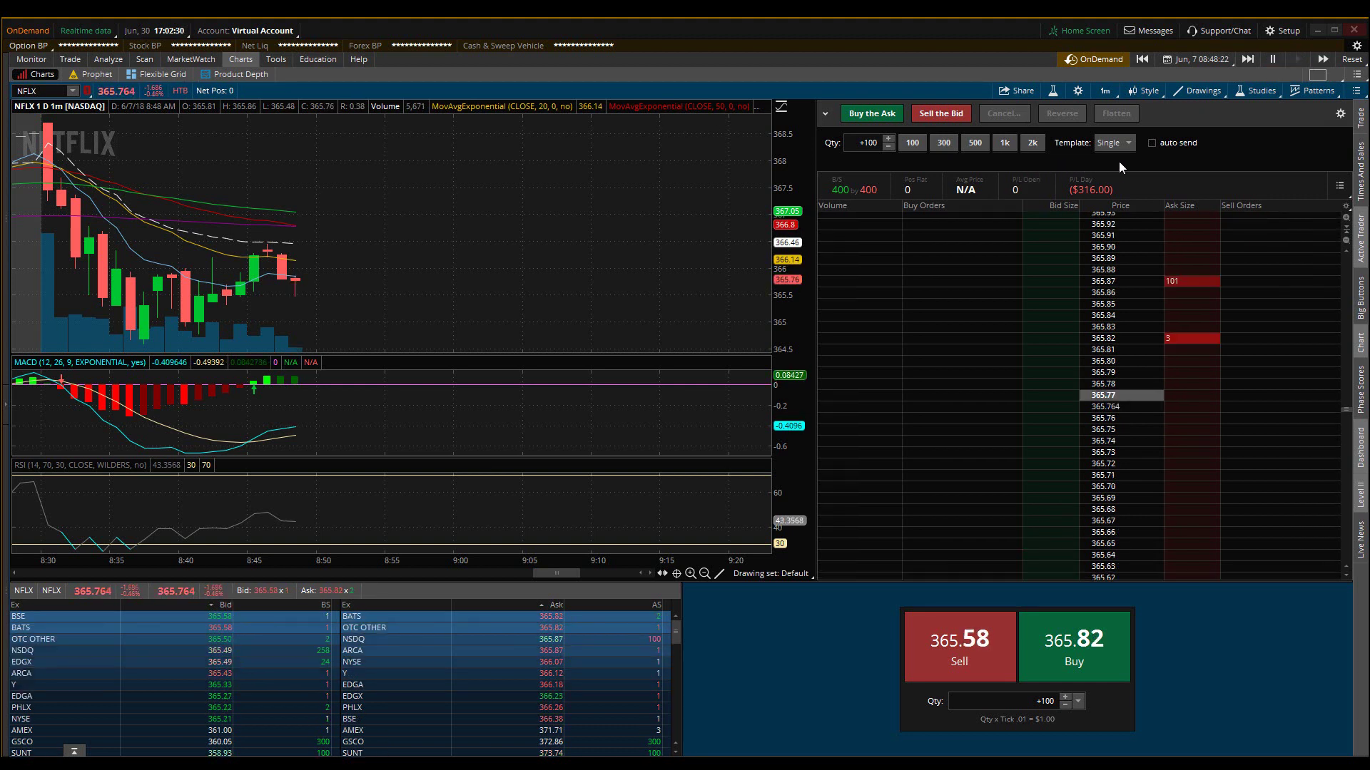
pyautogui.click(1128, 144)
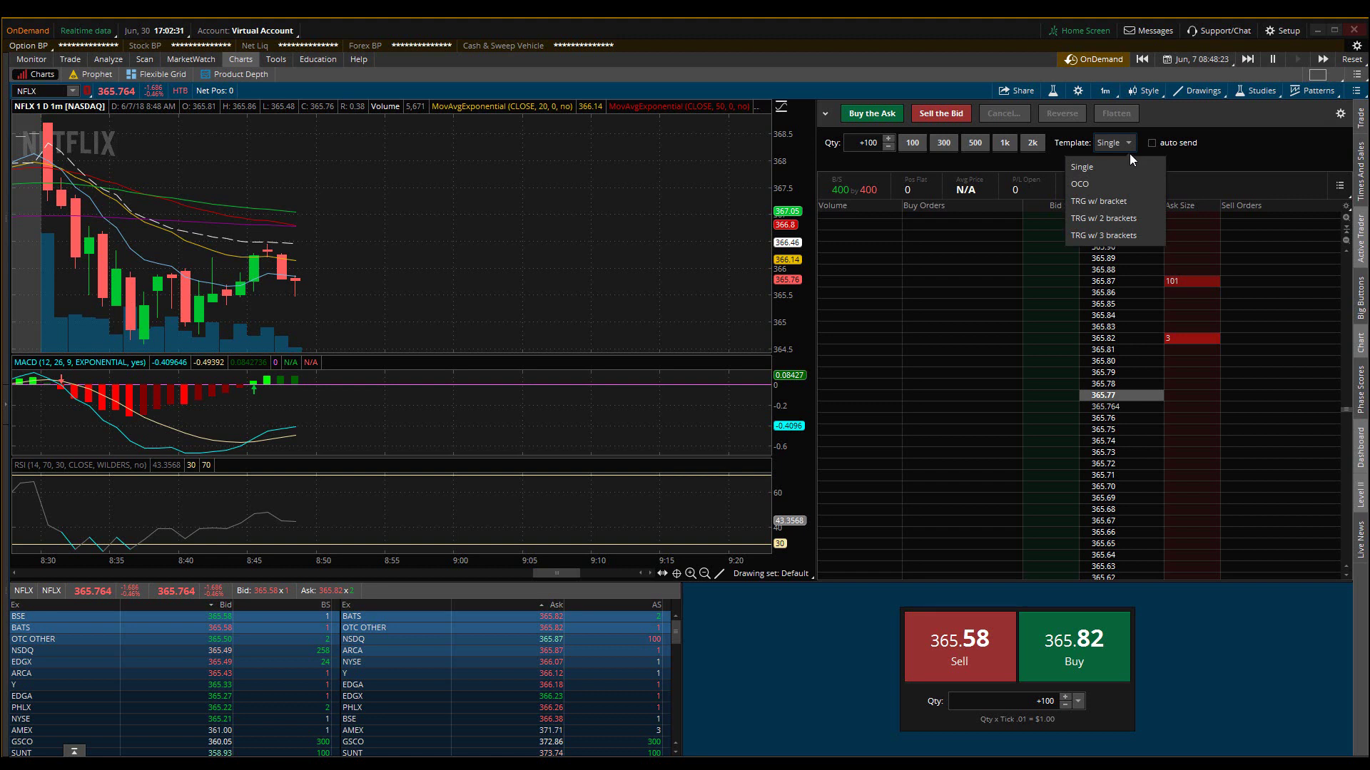
pyautogui.click(1124, 203)
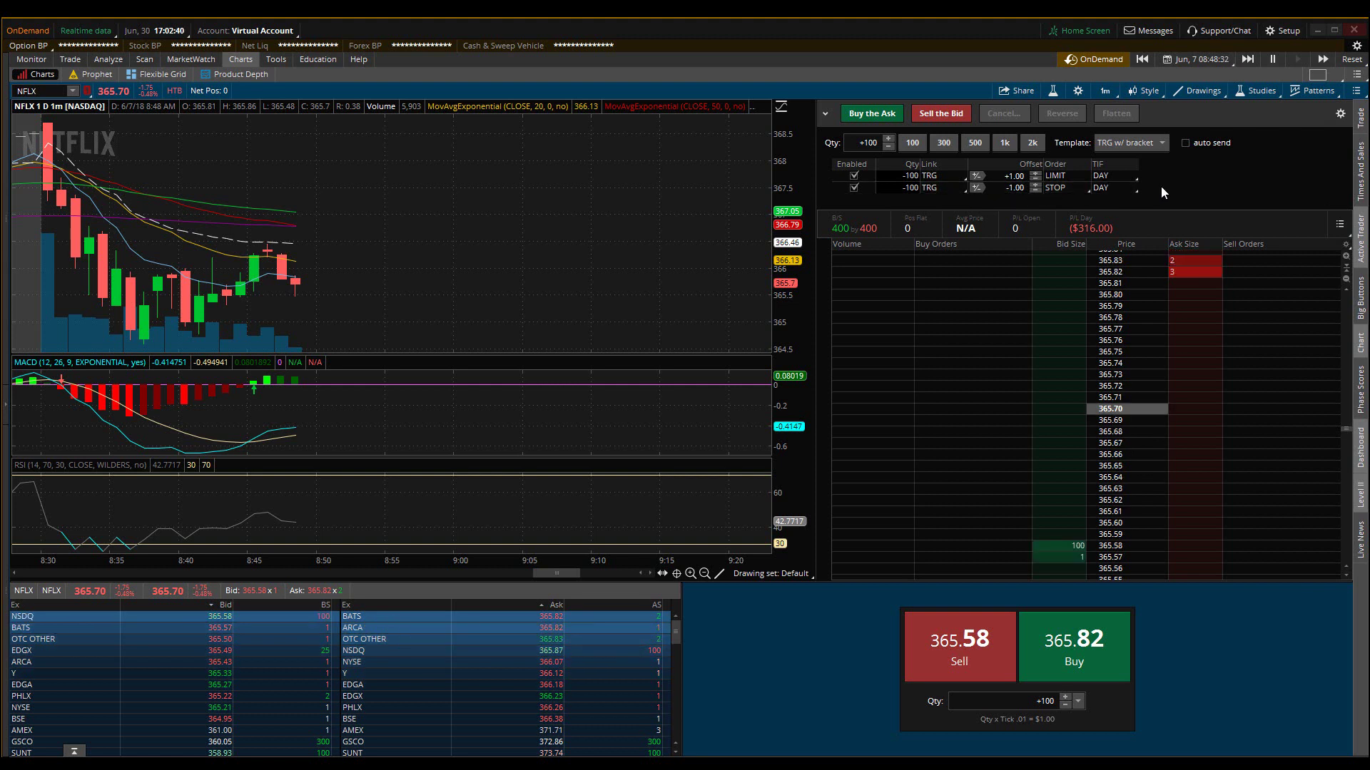
# Switch the bracket's stop offset to a percentage of -2.00% and set the limit order's offset to +10.00
pyautogui.click(976, 188)
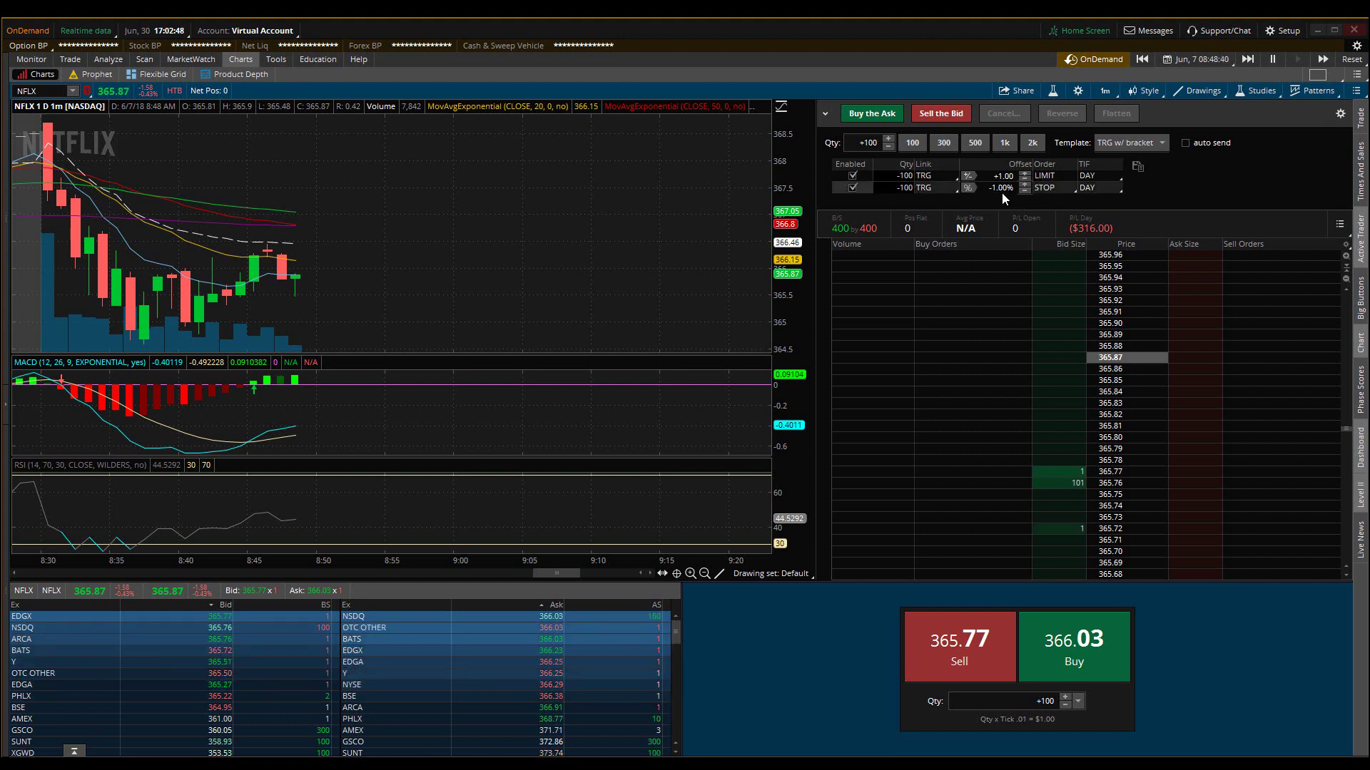
pyautogui.click(996, 188)
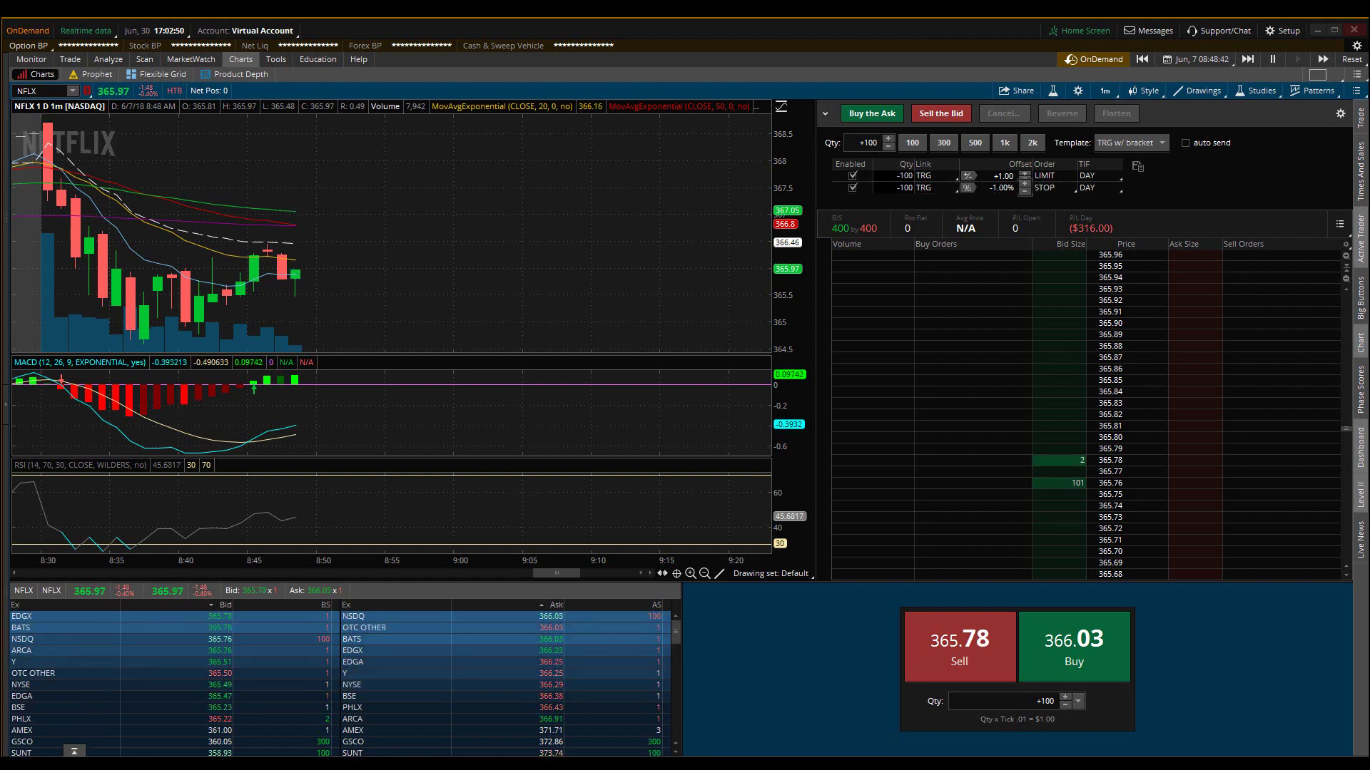
pyautogui.press('BackSpace')
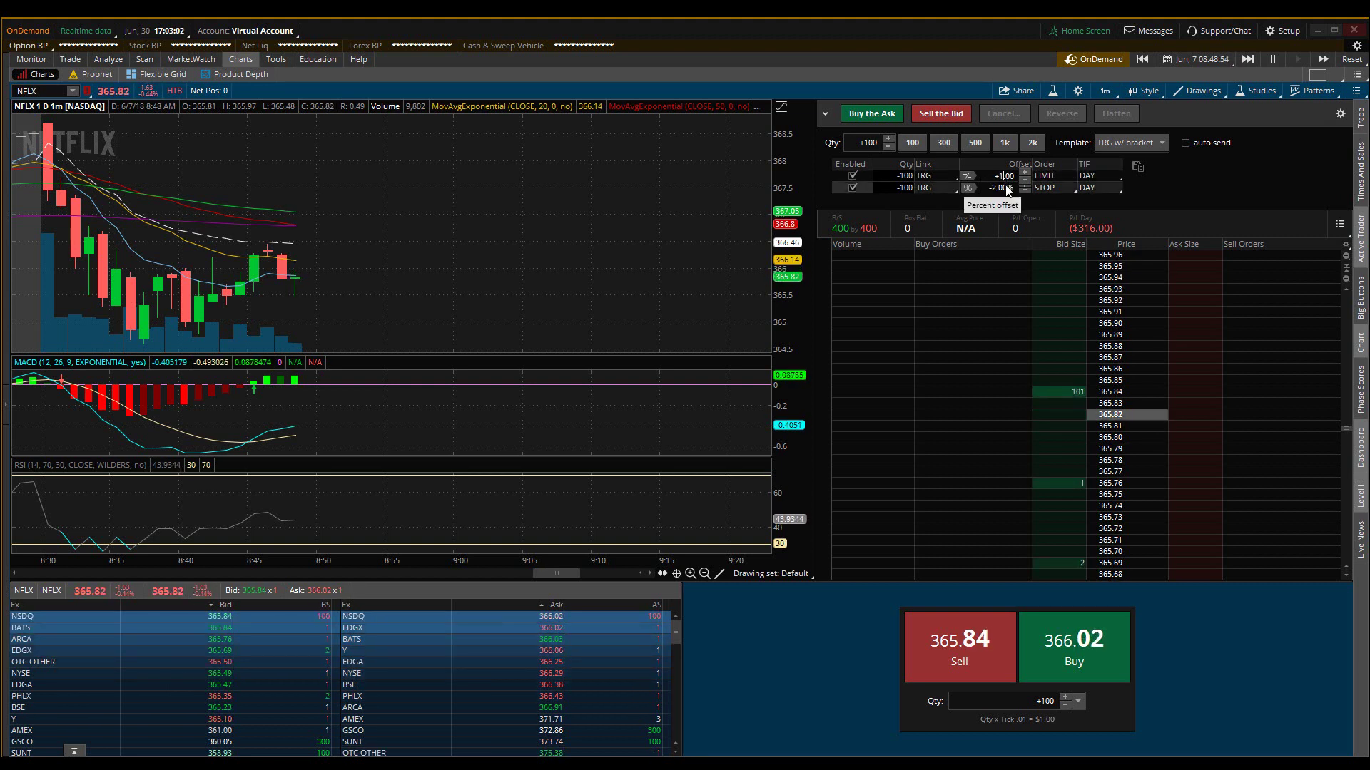
pyautogui.write('0')
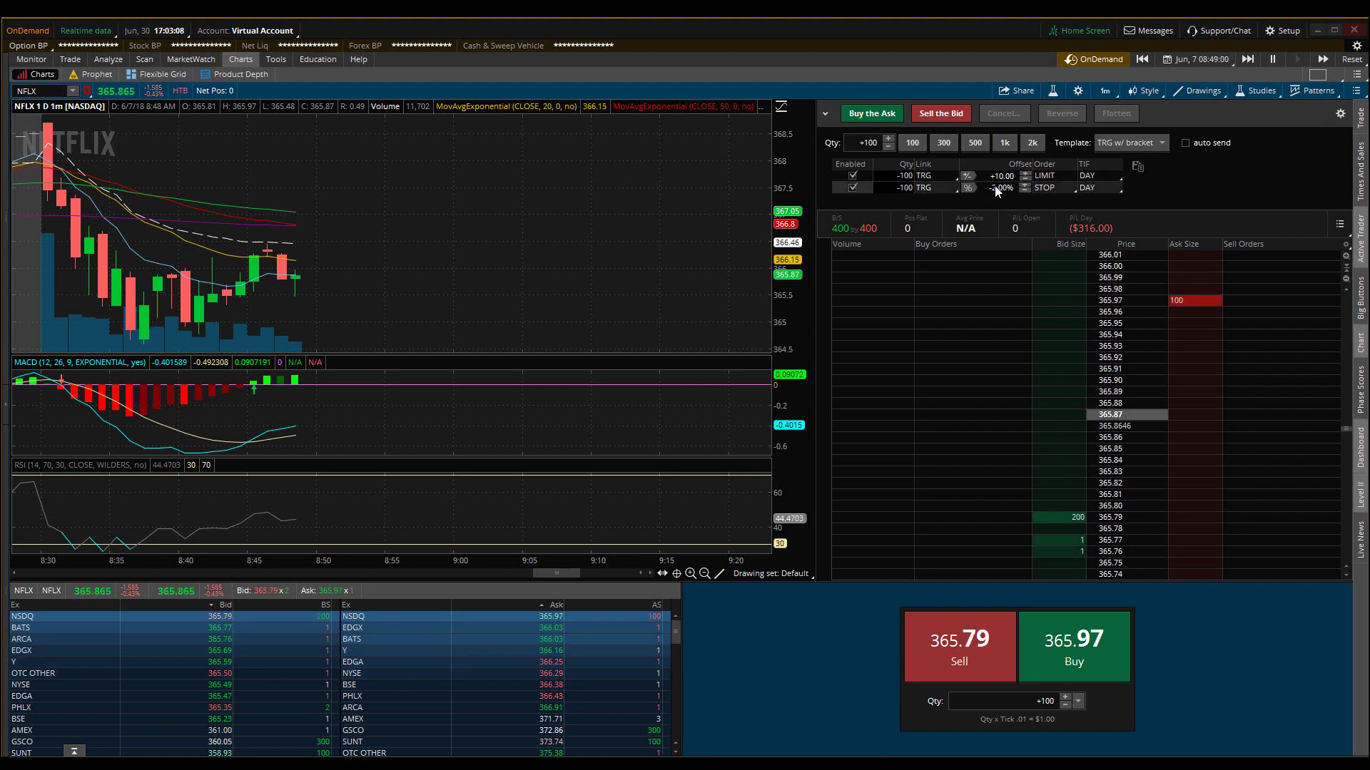
# Save the customized bracket as an order template named Demo
pyautogui.click(1136, 169)
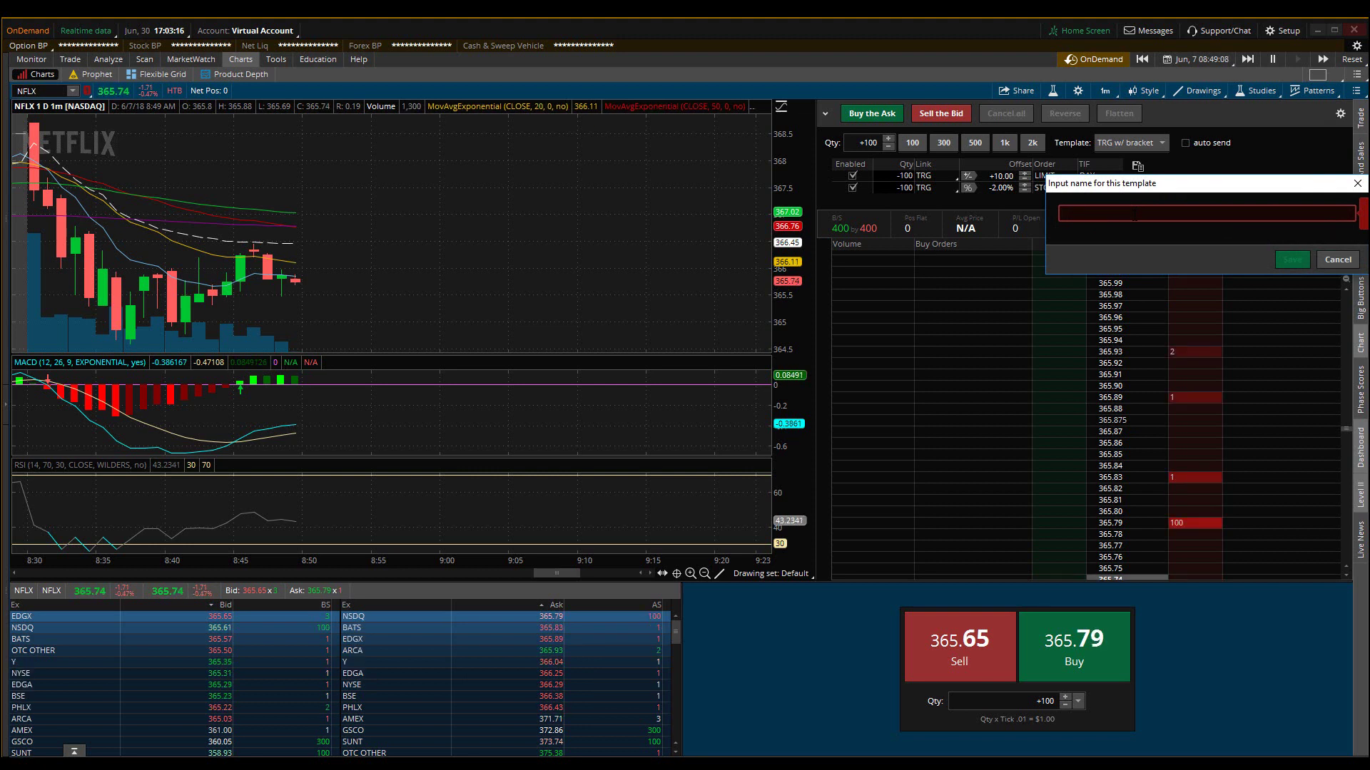
pyautogui.write('Demo')
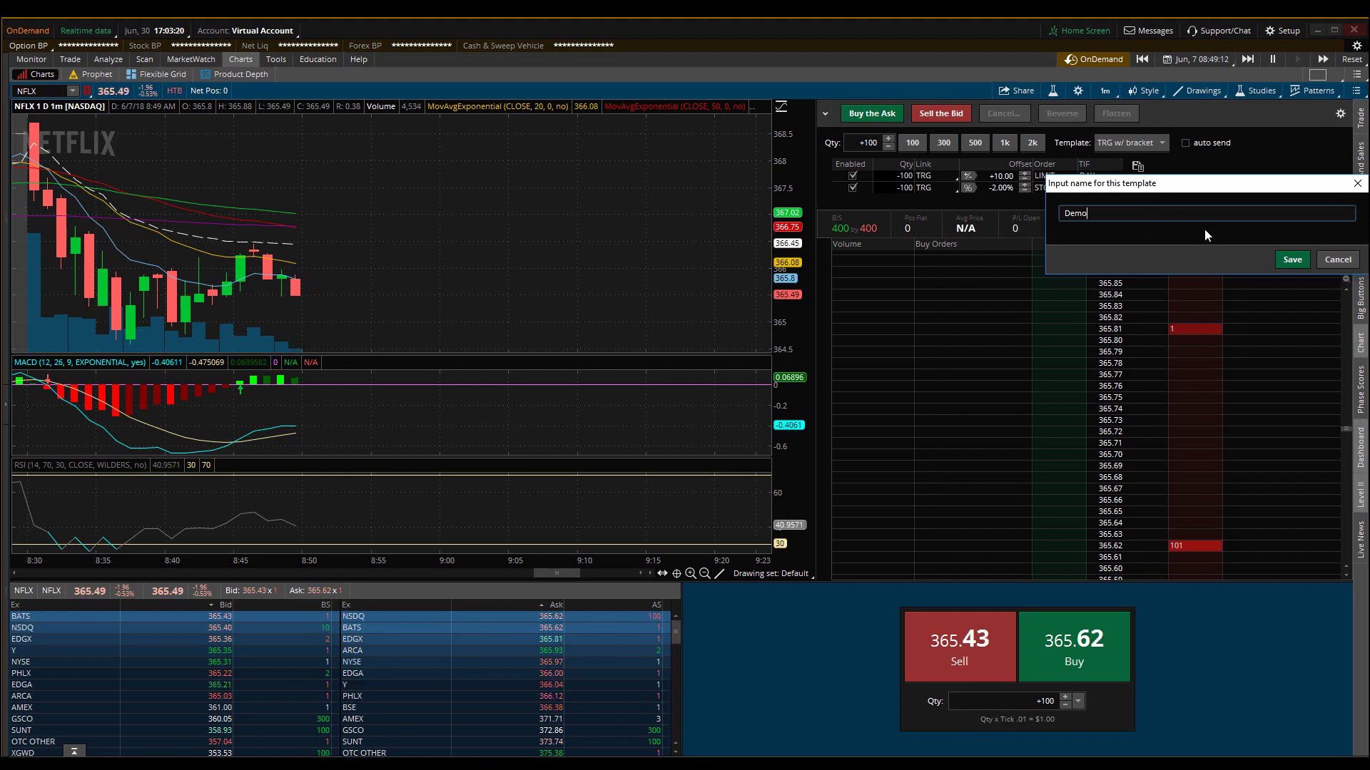
pyautogui.click(1293, 259)
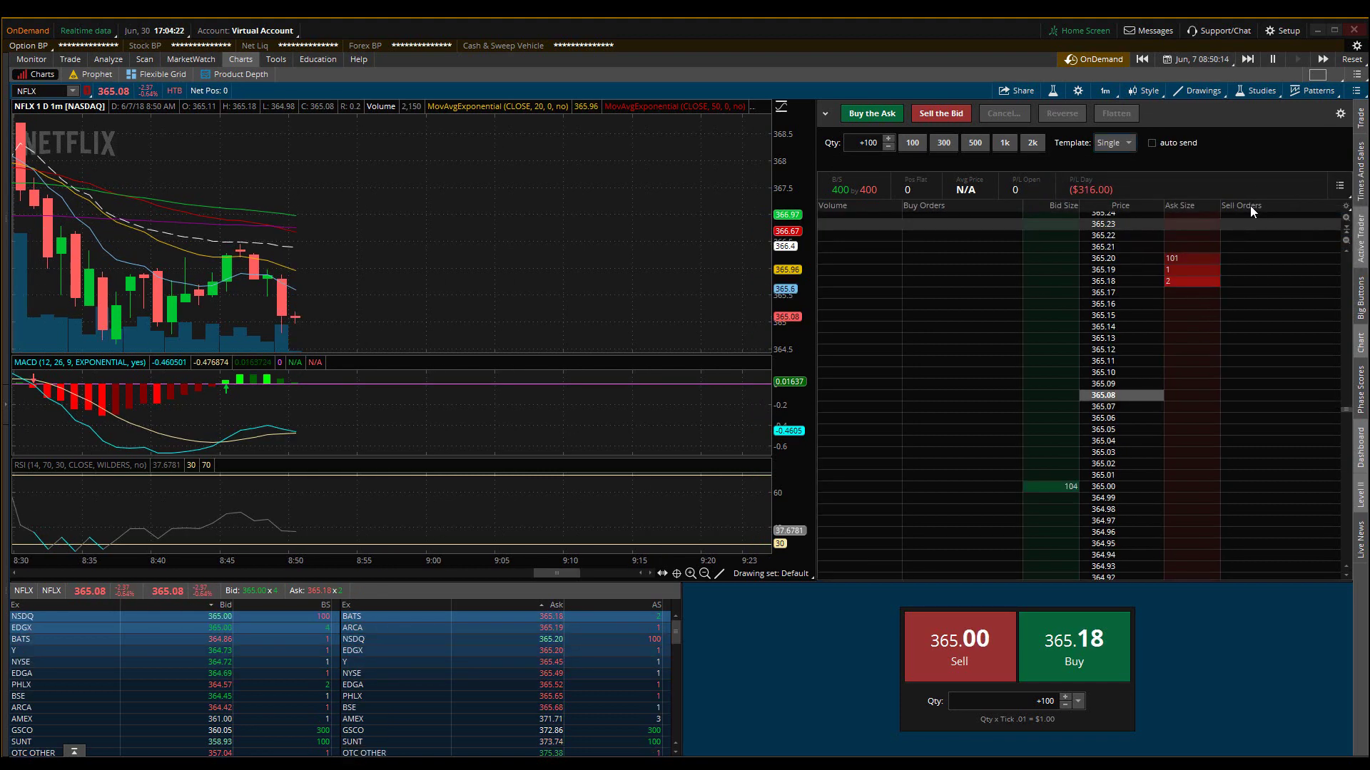
# Apply the saved Demo template and send a buy order for 100 NFLX shares at the ask with its bracket
pyautogui.click(1127, 144)
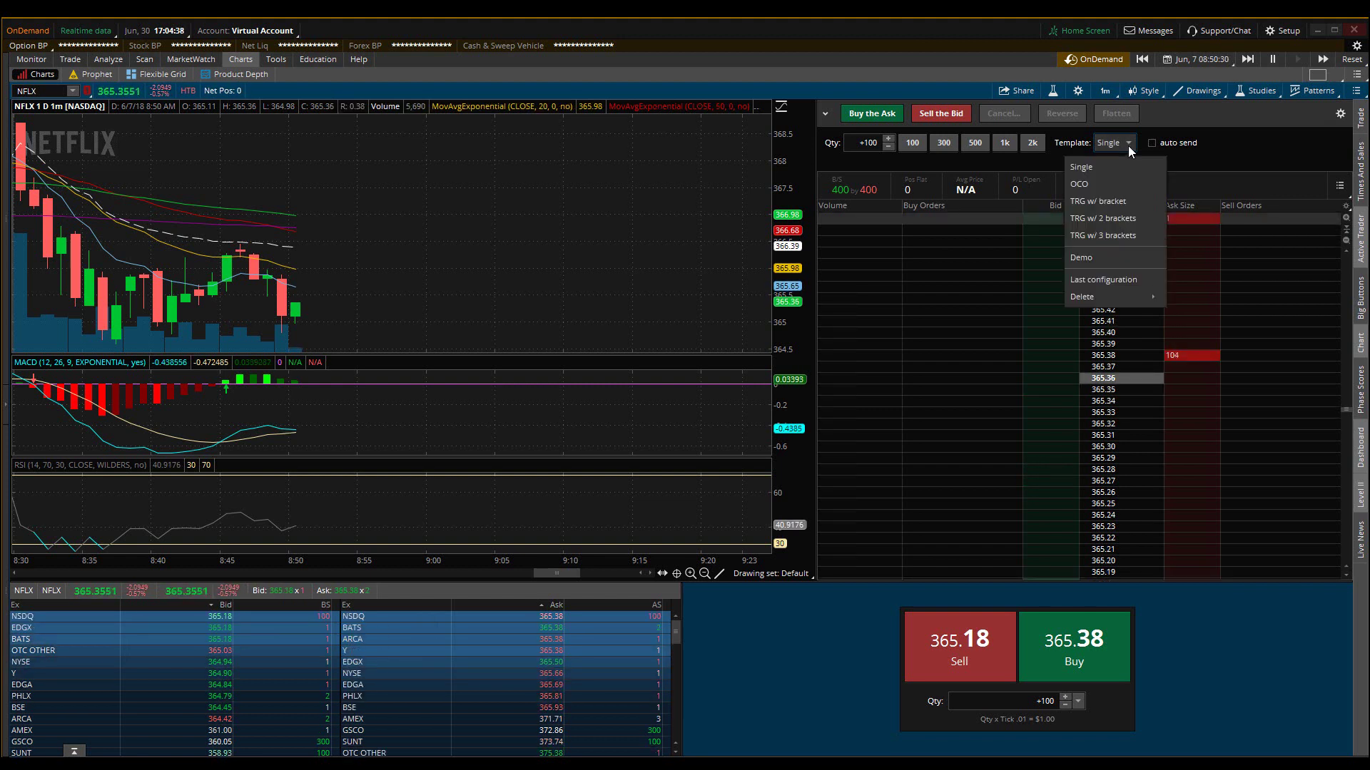
pyautogui.click(1082, 259)
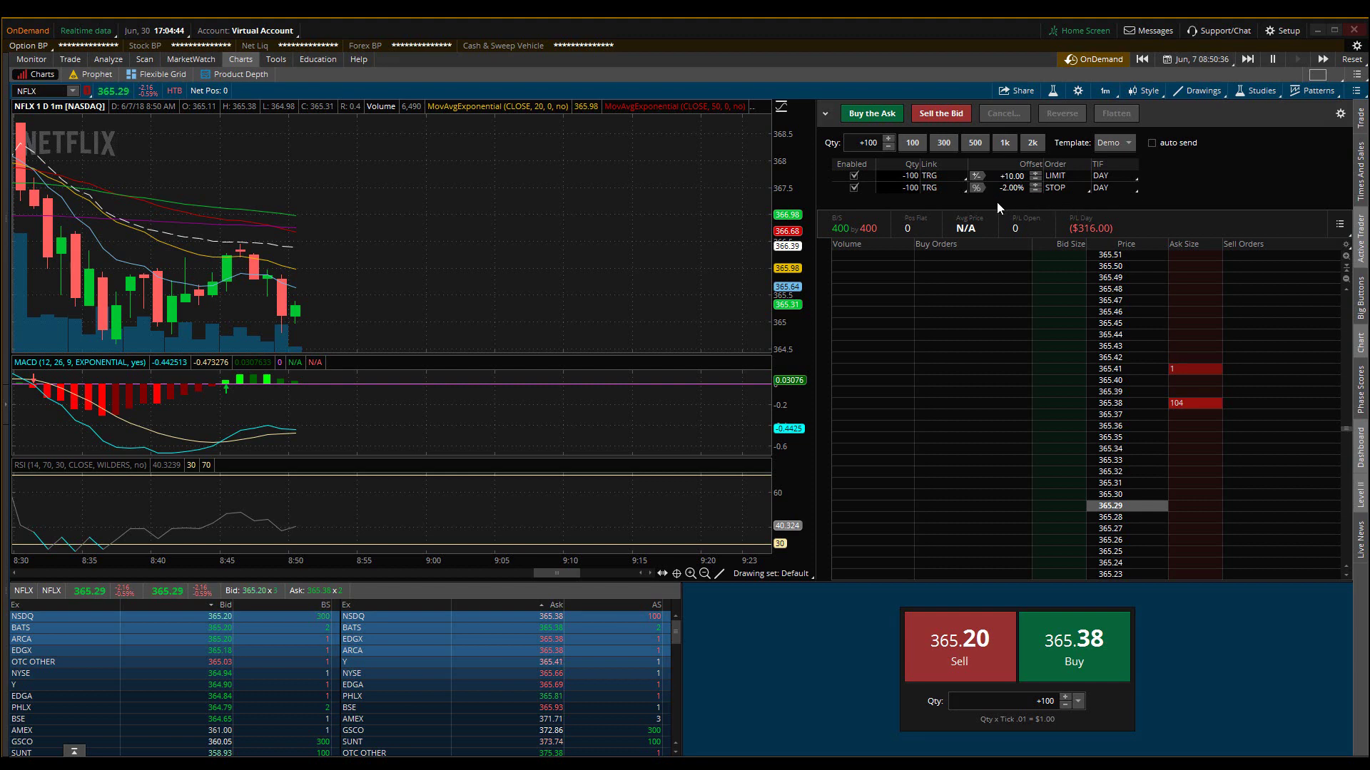
pyautogui.click(873, 111)
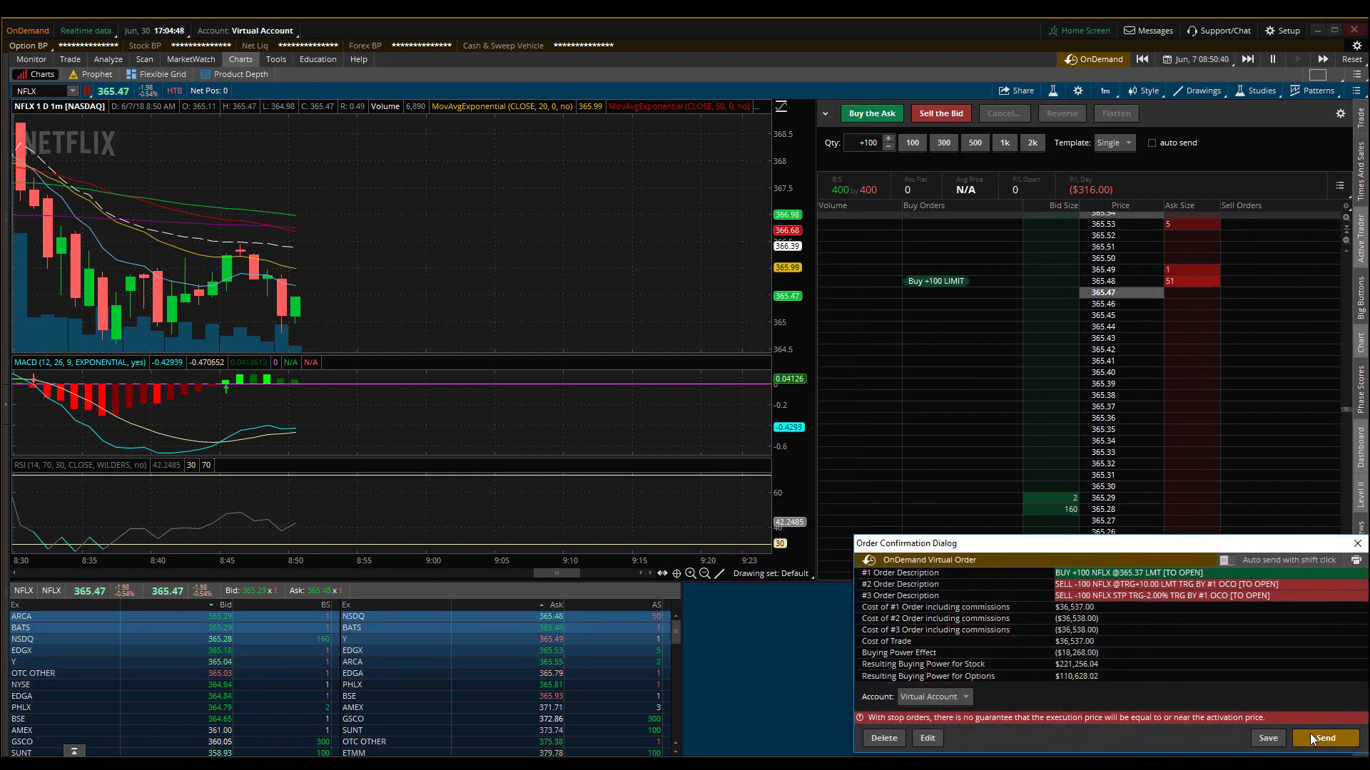
pyautogui.click(1311, 734)
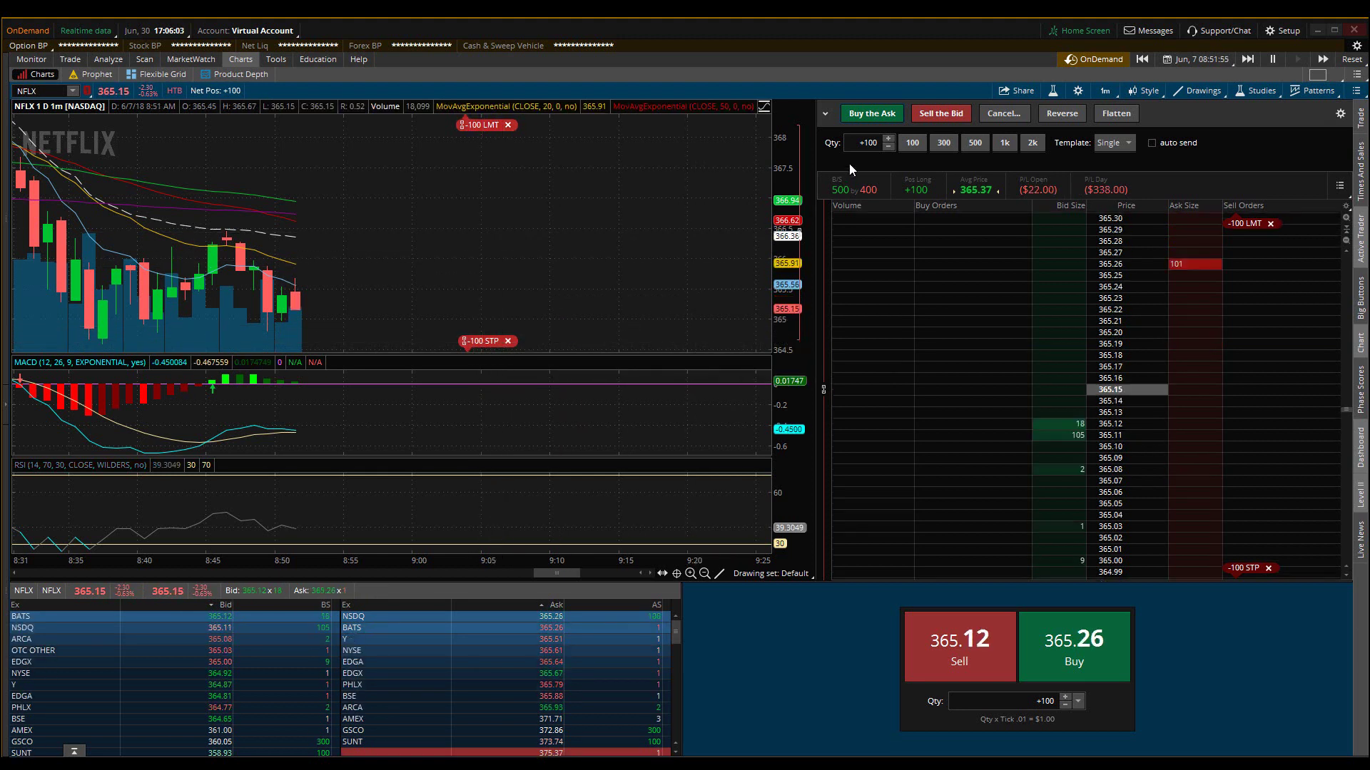
# Sell the 100 shares at the bid, and raise the remaining stop order on the chart to 366.56 and send the replacement
pyautogui.click(942, 114)
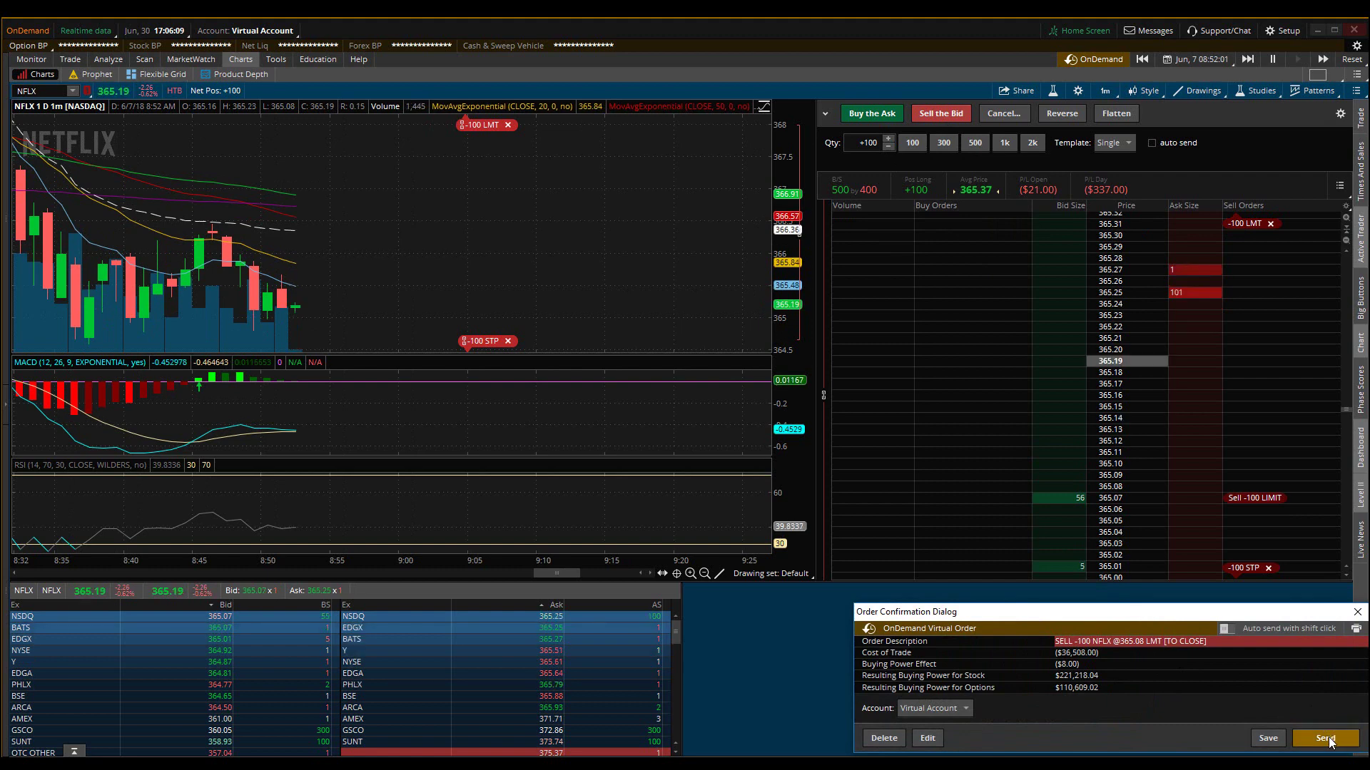
pyautogui.click(1328, 737)
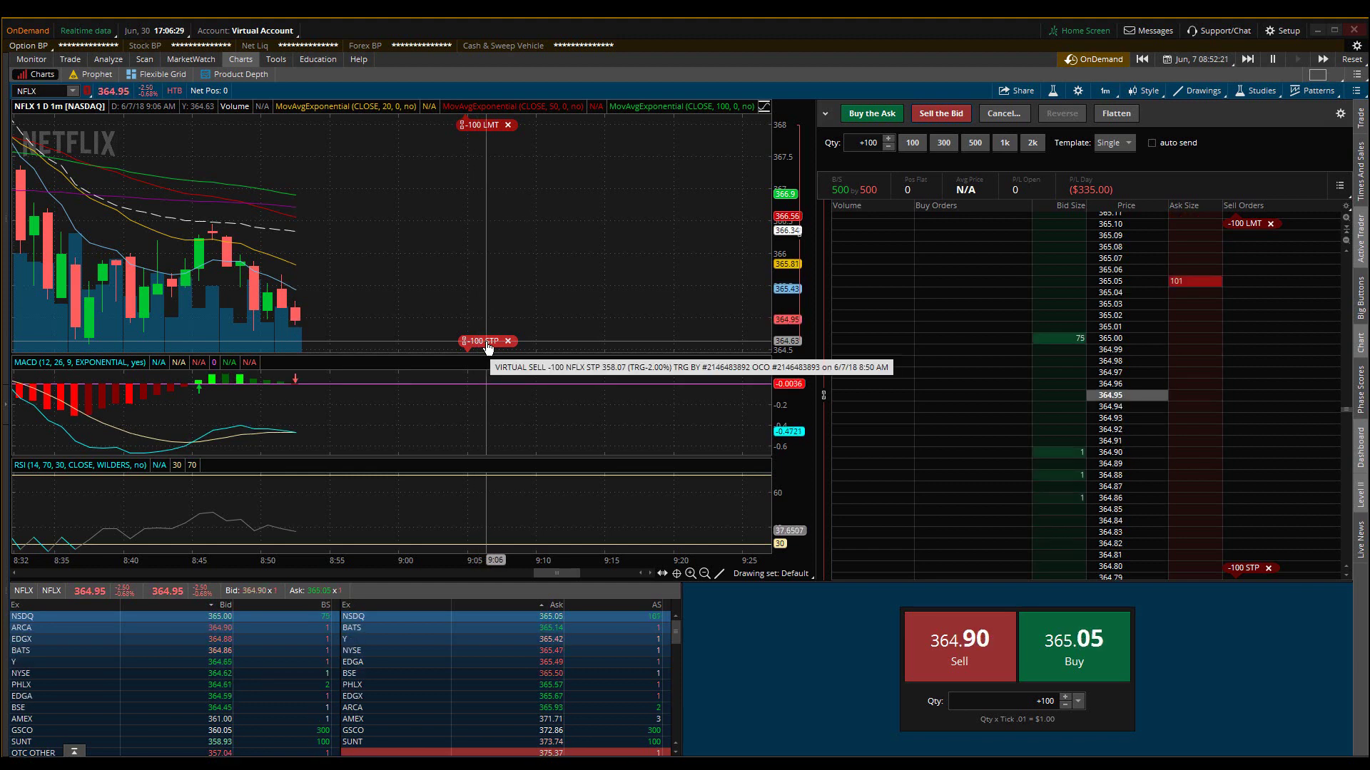
pyautogui.moveTo(488, 348); pyautogui.dragTo(499, 223)
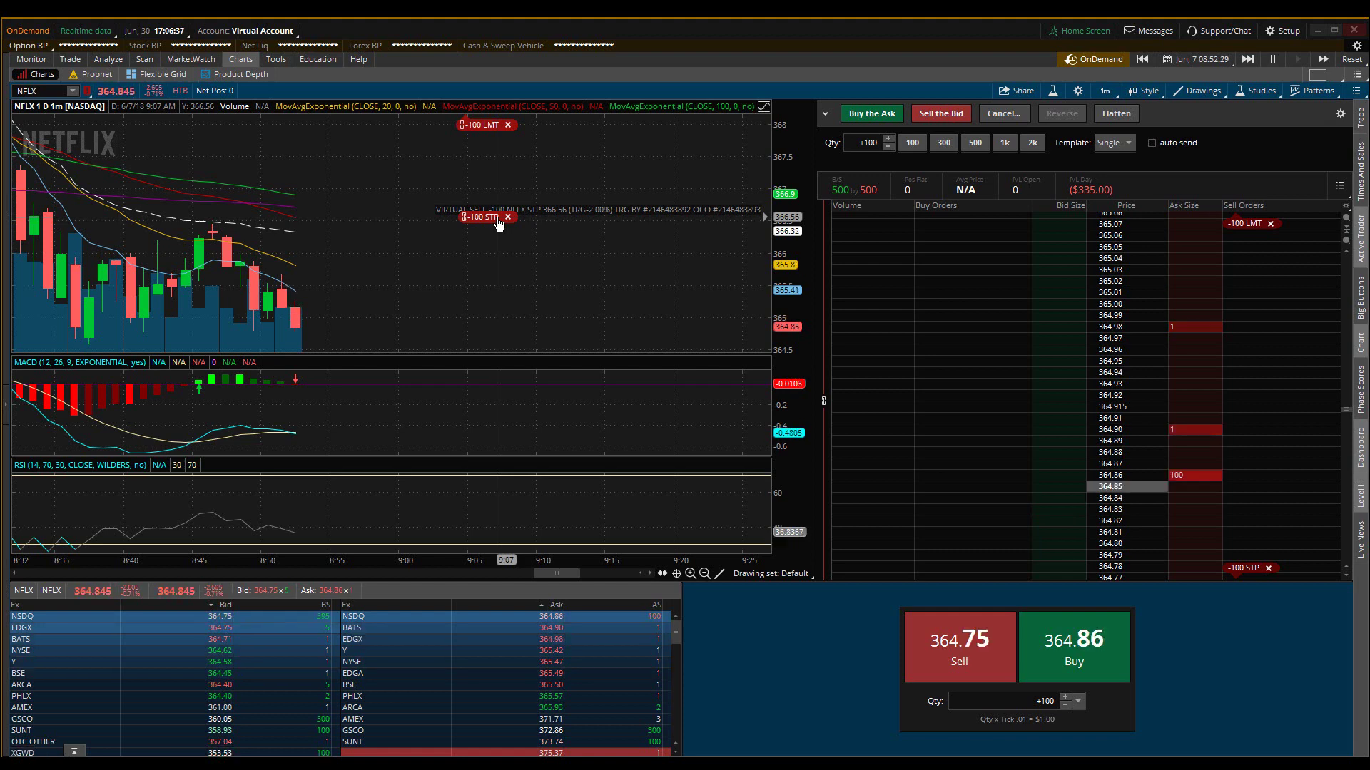
pyautogui.moveTo(498, 223); pyautogui.dragTo(499, 221)
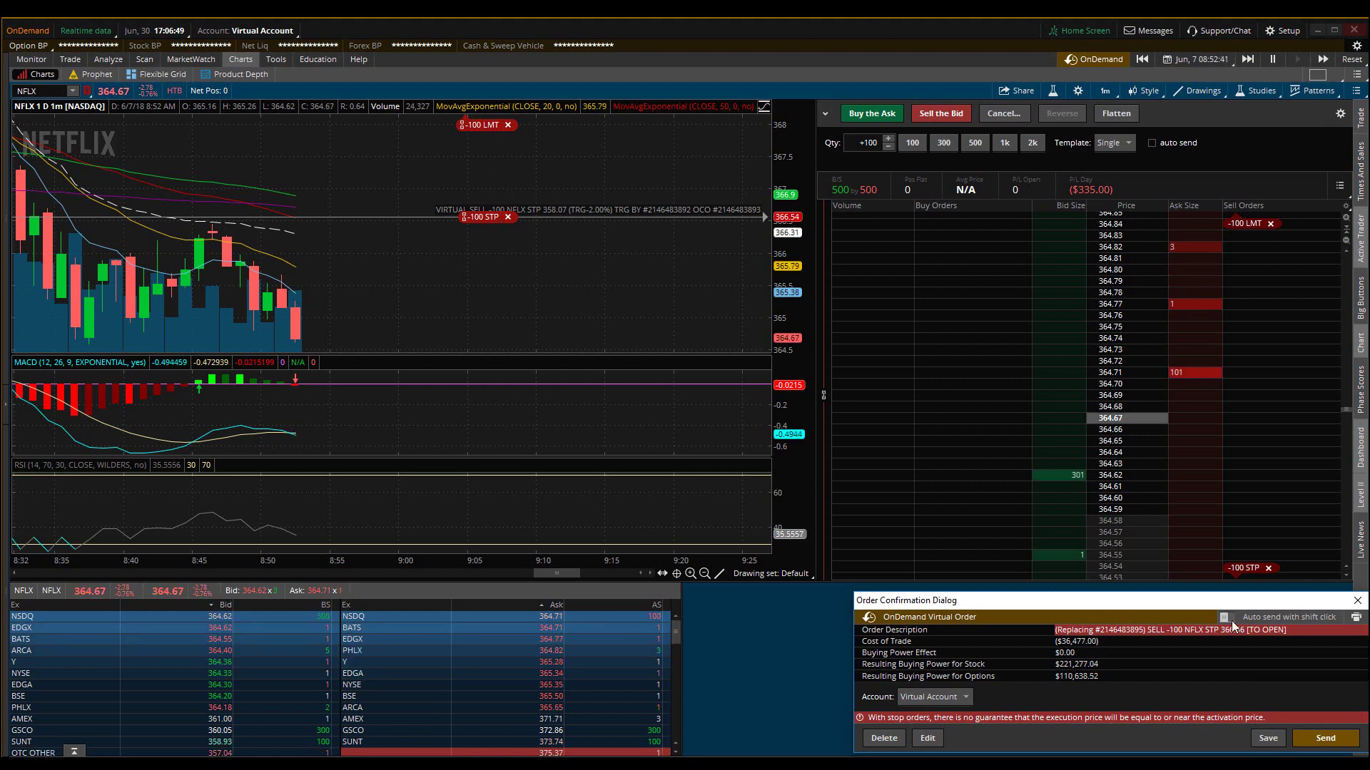
pyautogui.click(1325, 738)
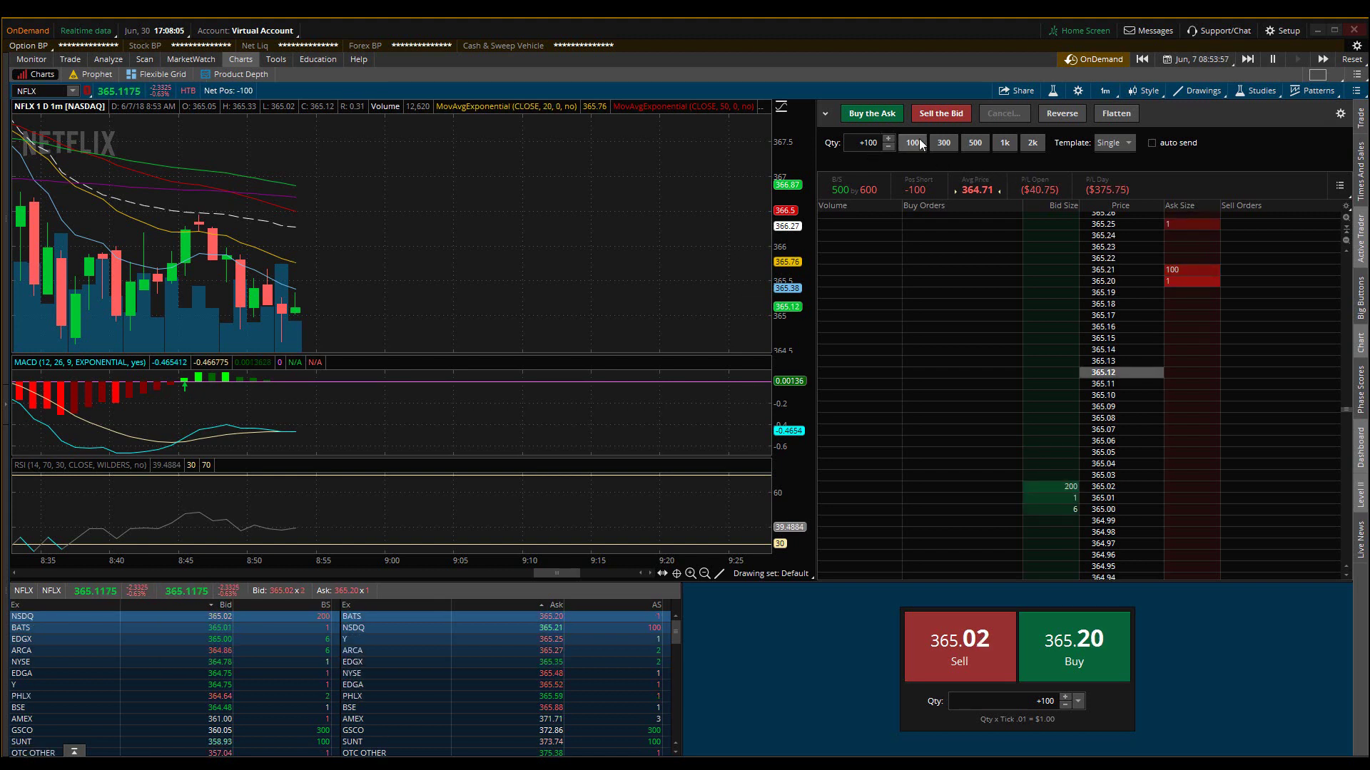
# Close the short position by sending a buy order for 100 NFLX shares at the ask
pyautogui.click(873, 117)
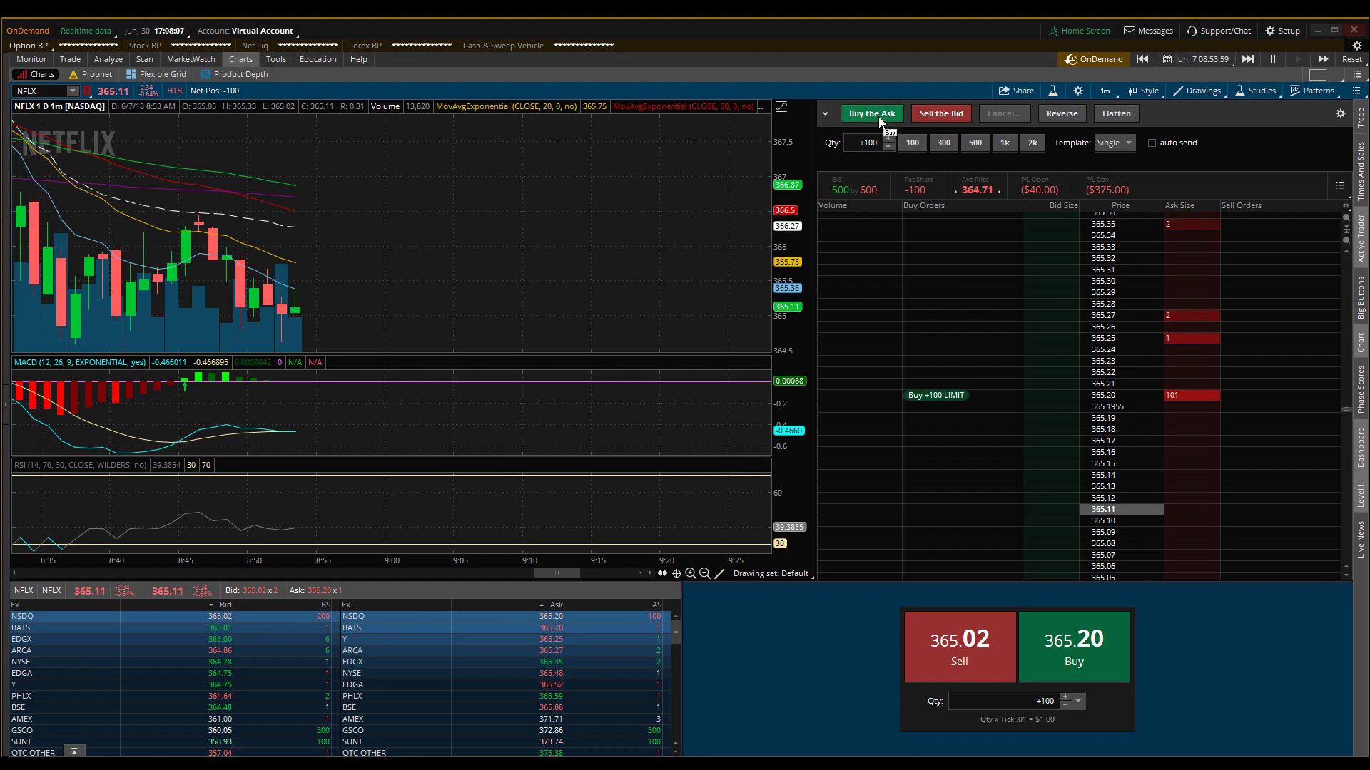
pyautogui.click(880, 118)
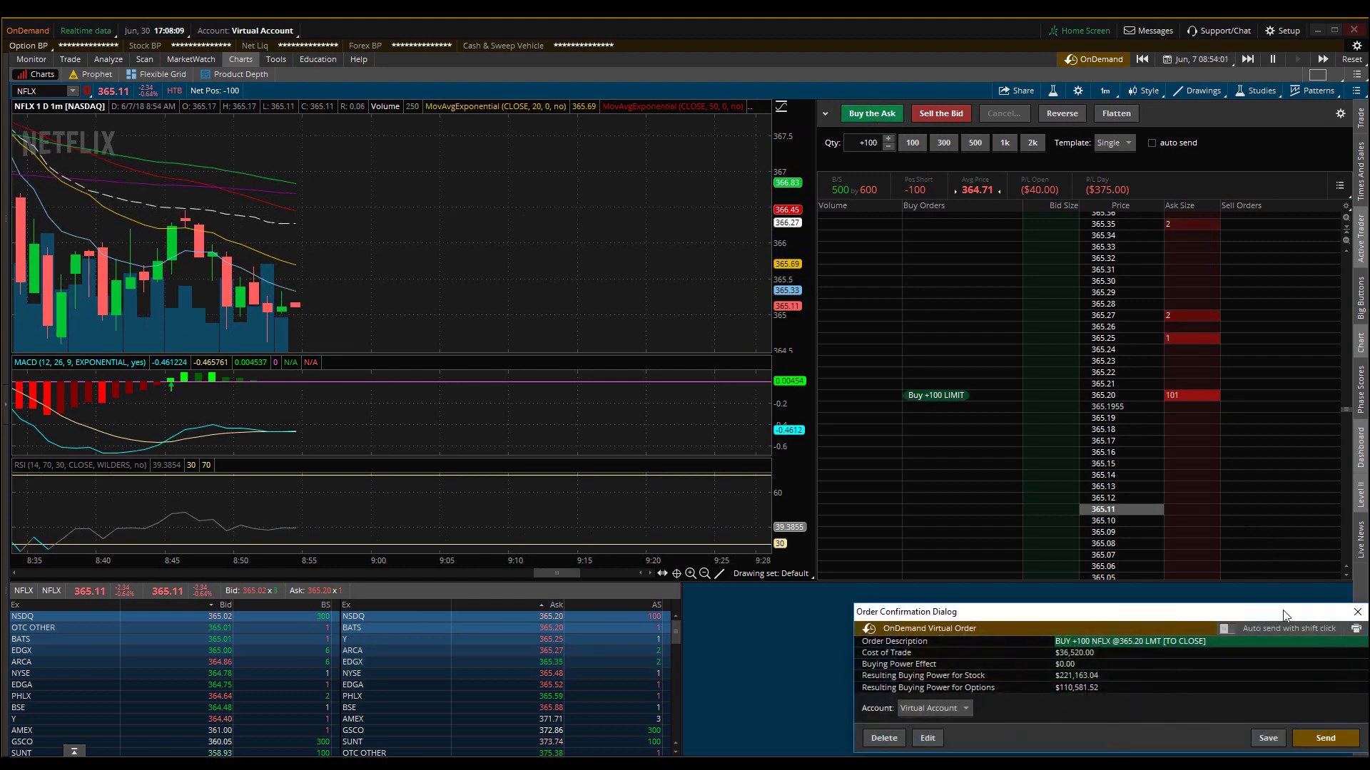
pyautogui.click(1324, 739)
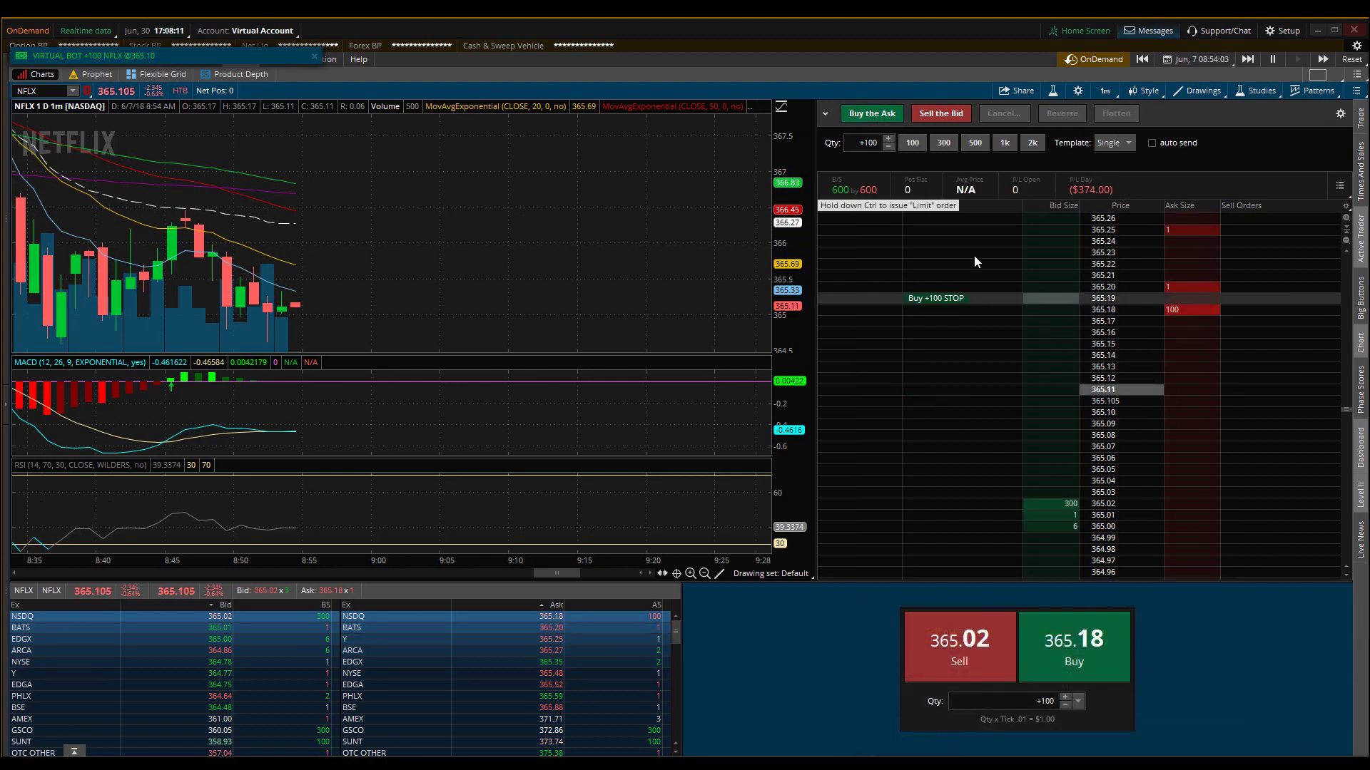
# Select the Demo template again and send a bracketed buy order for 100 NFLX shares at the ask
pyautogui.click(1120, 144)
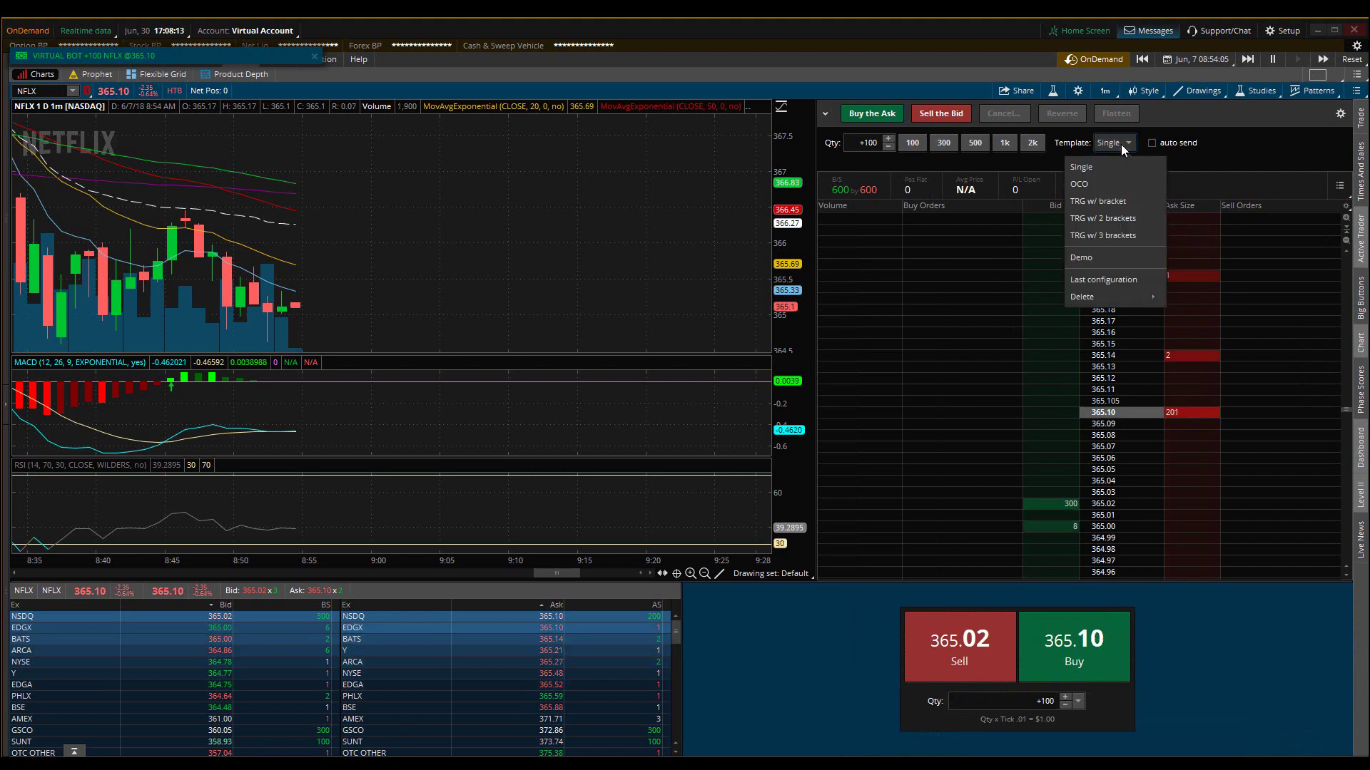
pyautogui.click(1084, 257)
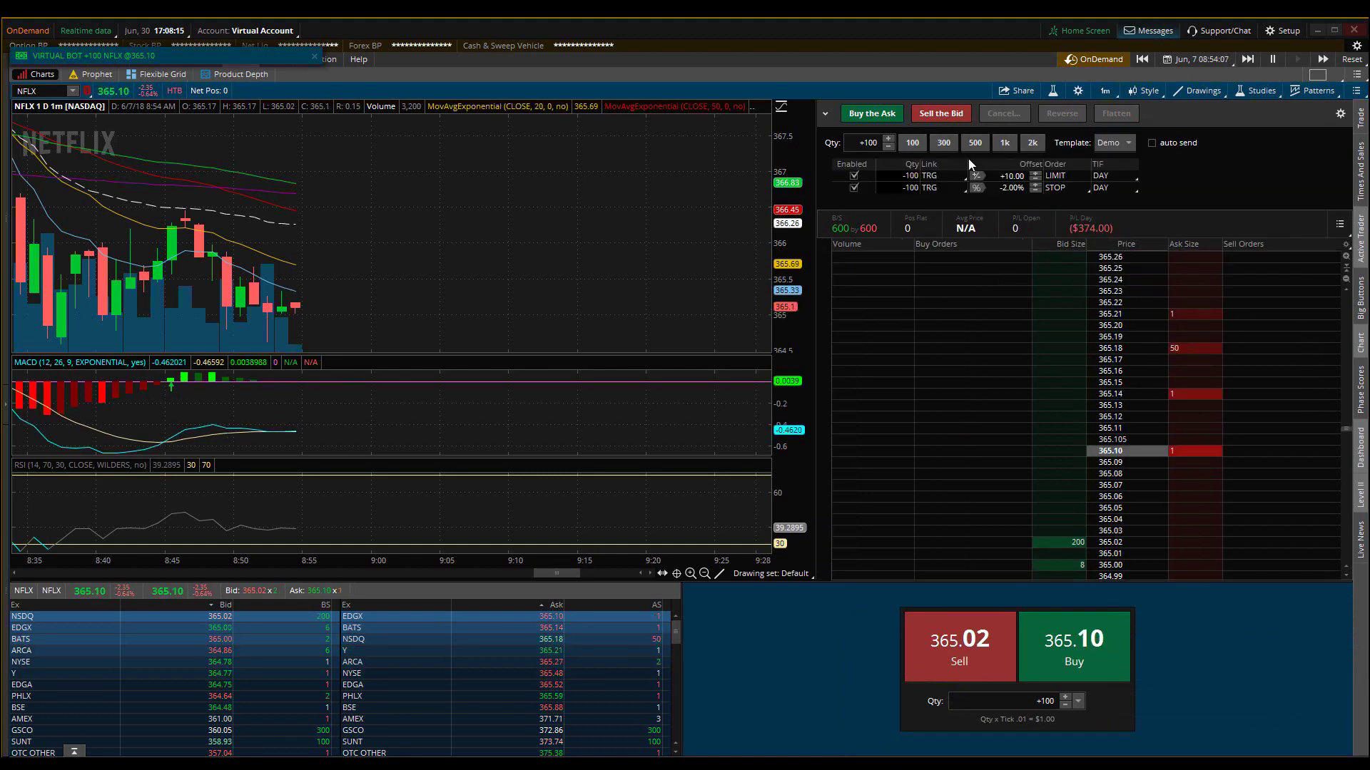
pyautogui.click(883, 115)
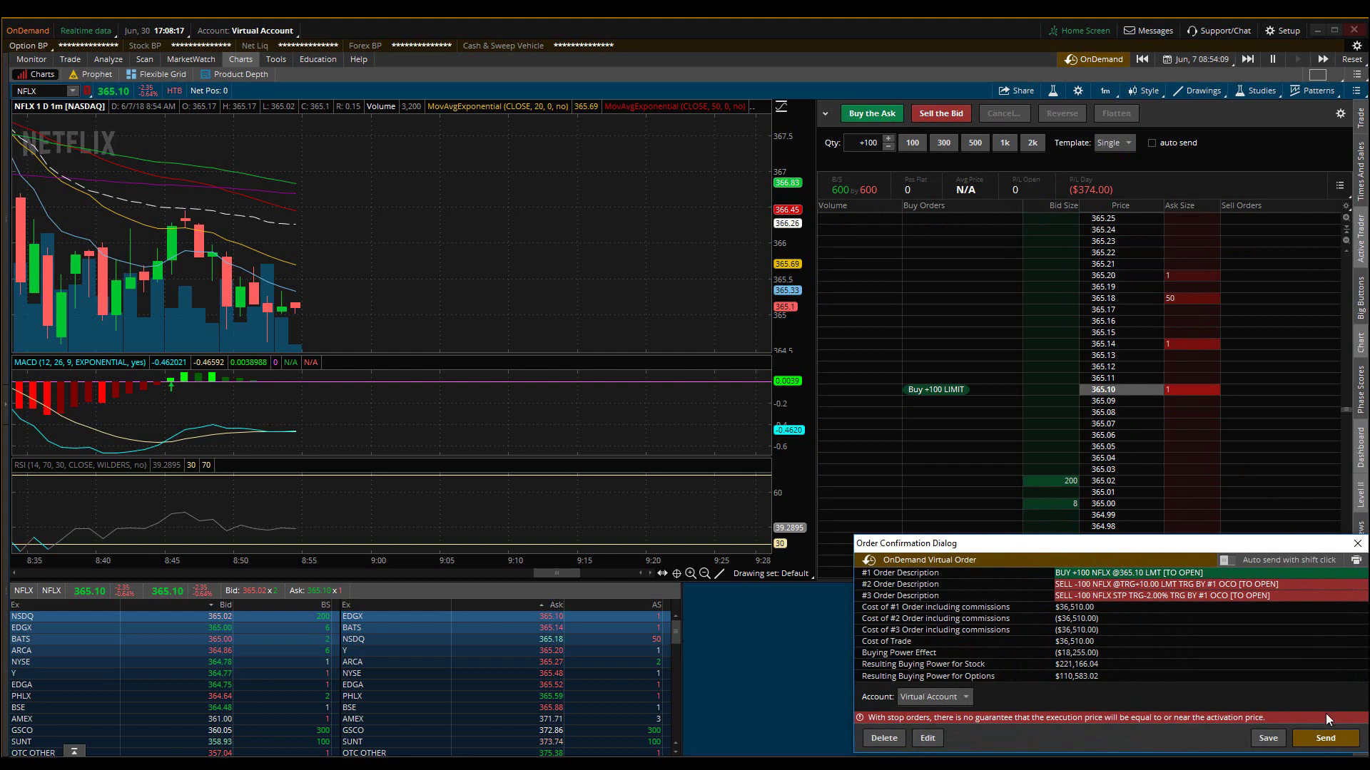
pyautogui.click(1329, 738)
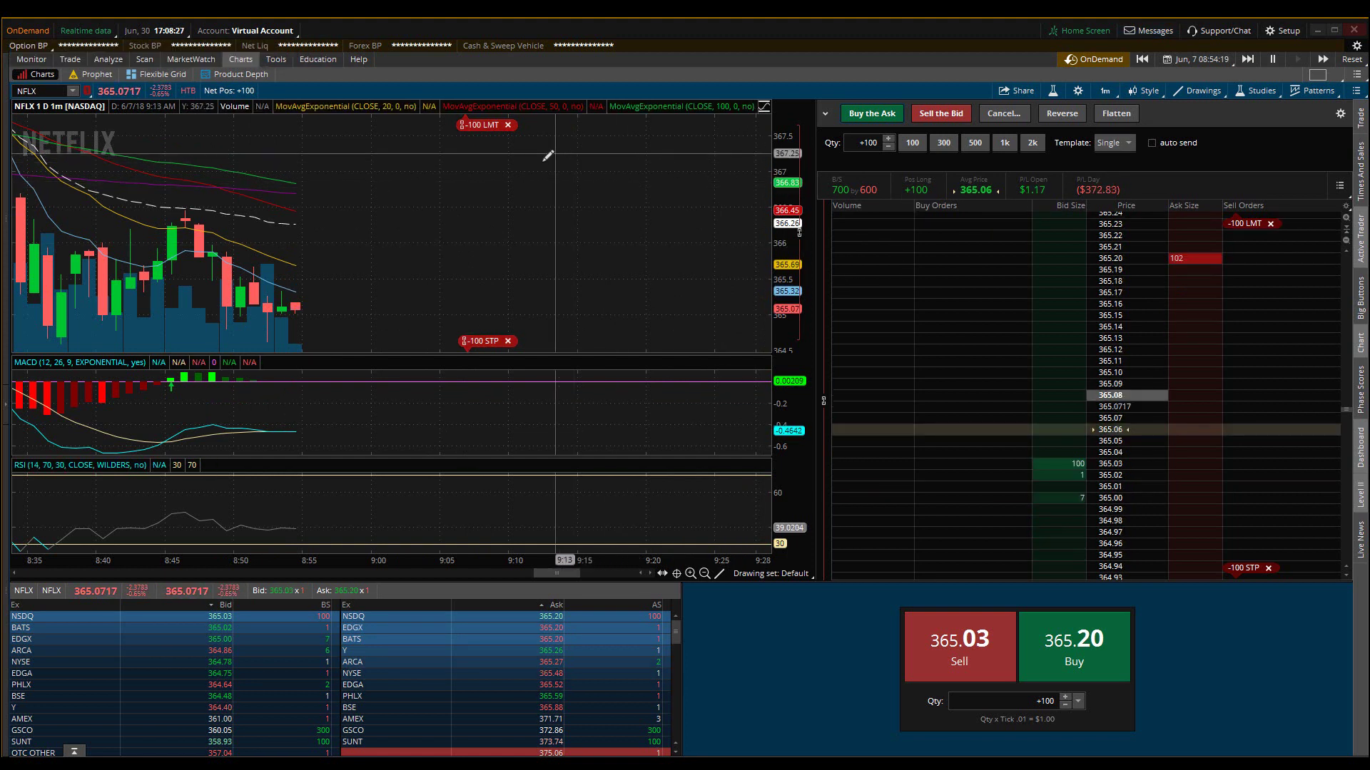
# Cancel the bracket's stop and limit orders on the chart and buy another 100 shares at the ask with the Single template
pyautogui.click(509, 342)
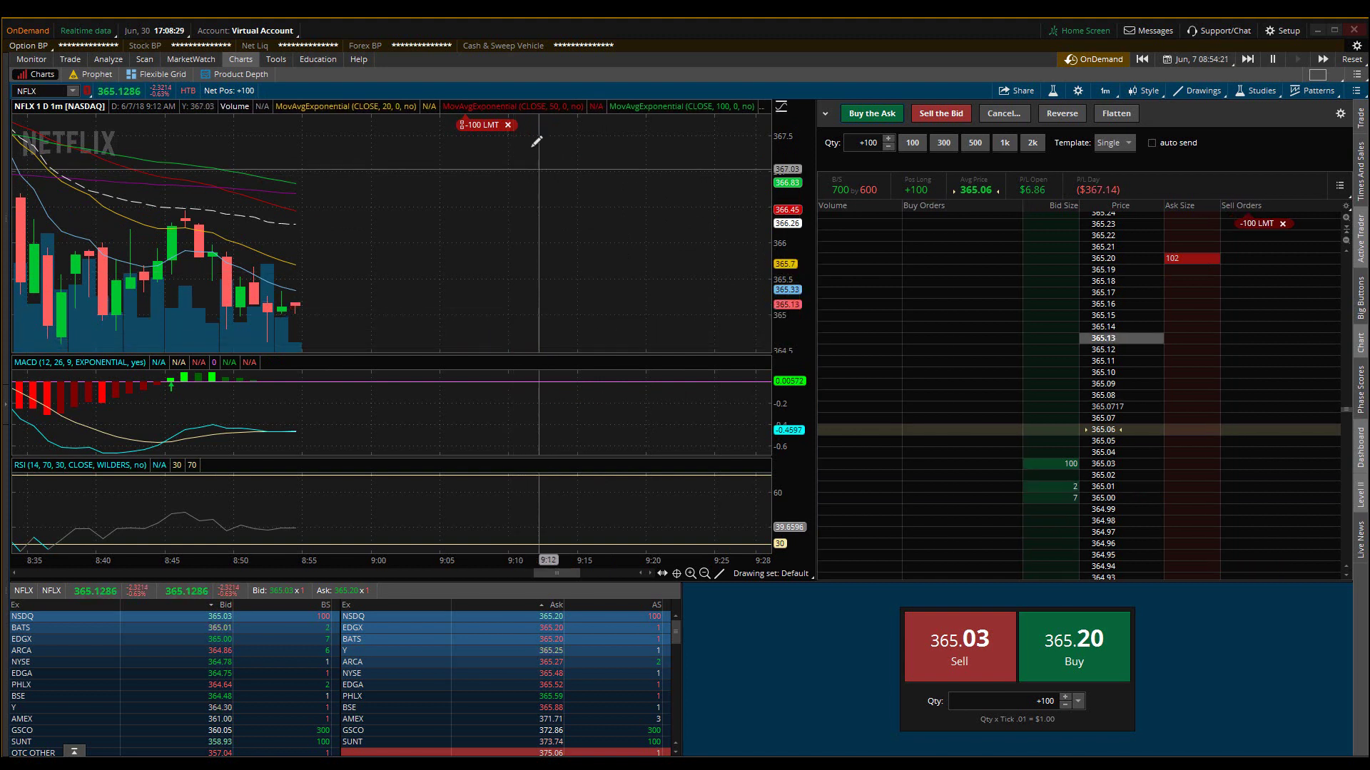
pyautogui.click(507, 125)
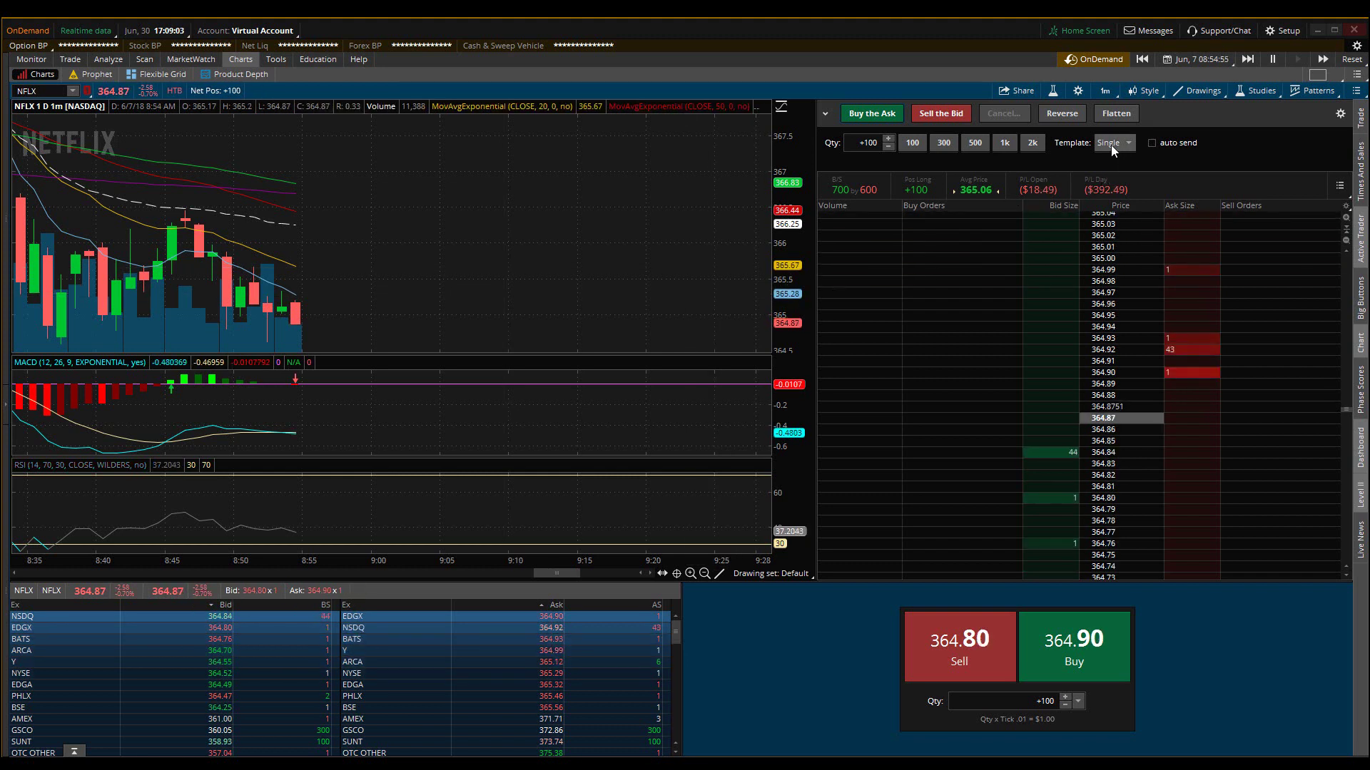
pyautogui.click(870, 116)
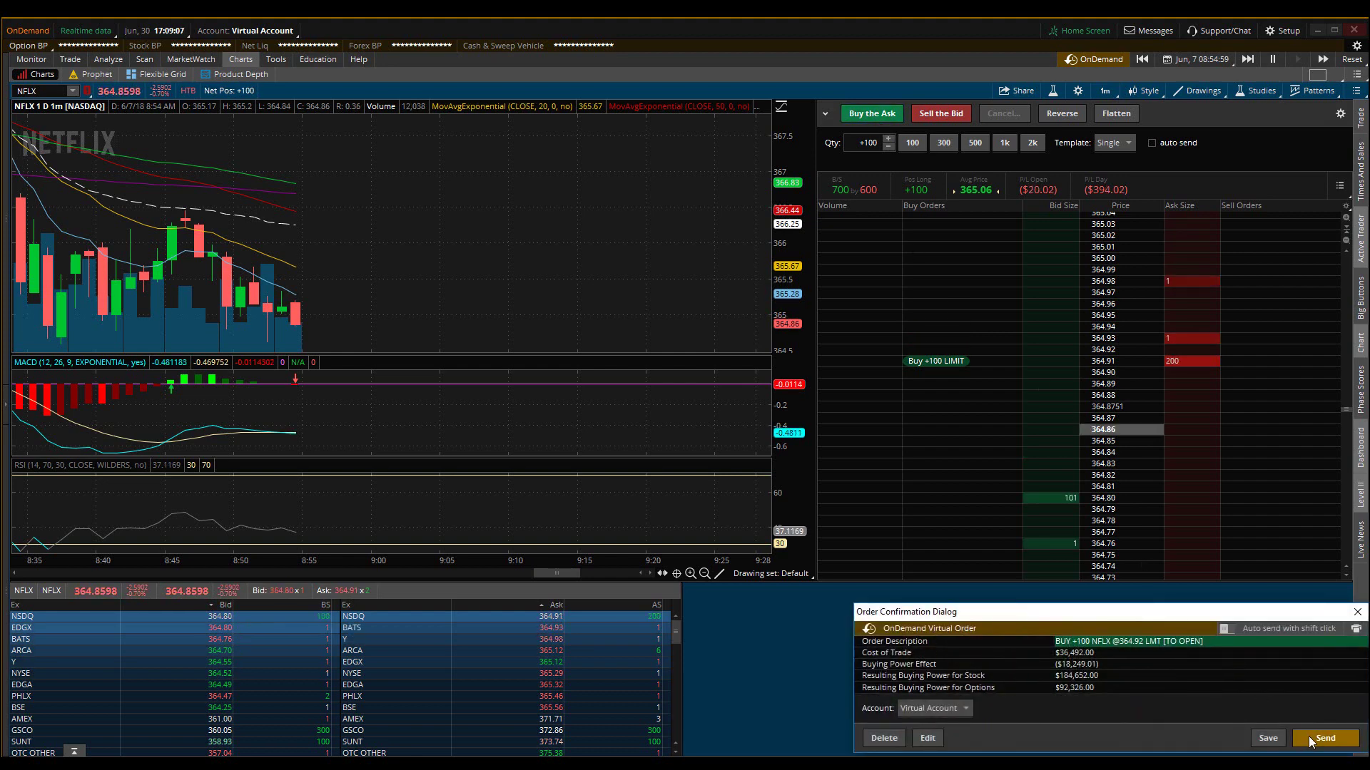
pyautogui.click(1308, 736)
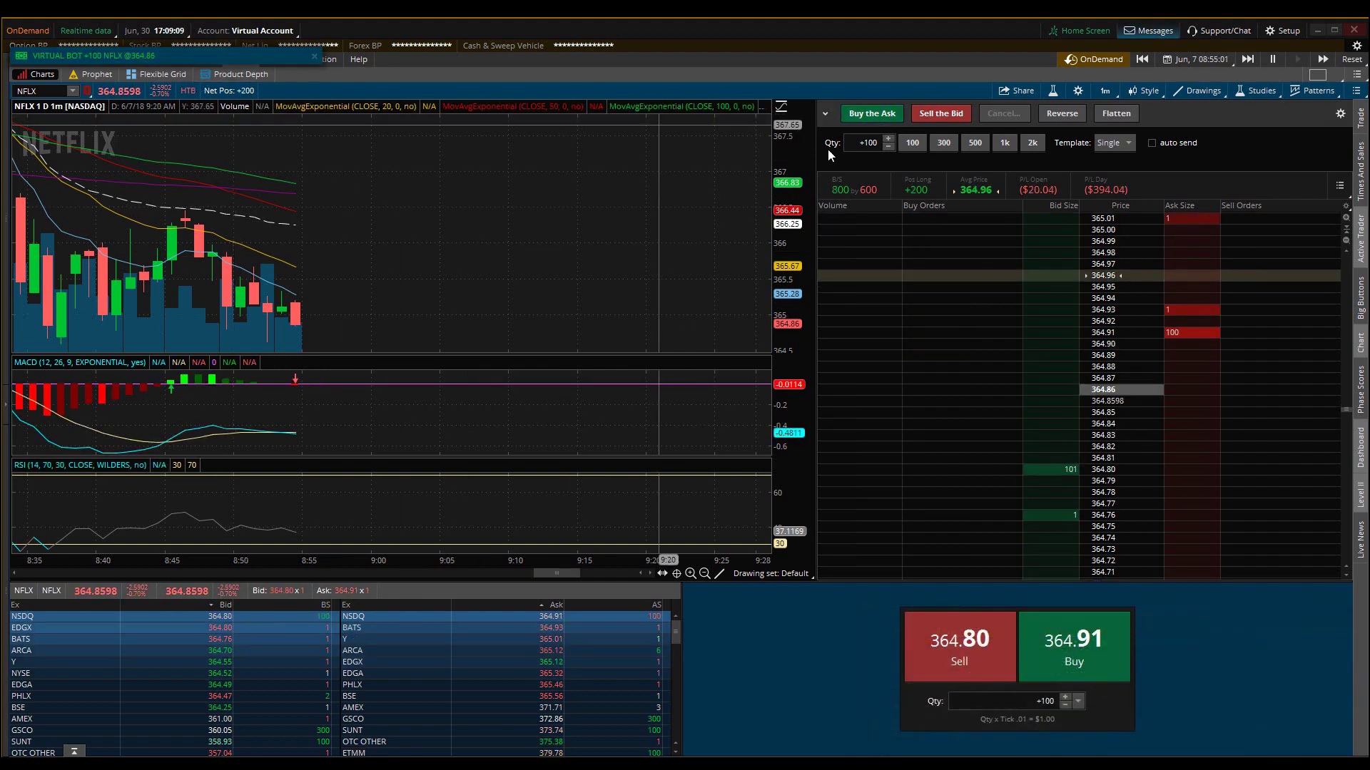
pyautogui.click(1055, 527)
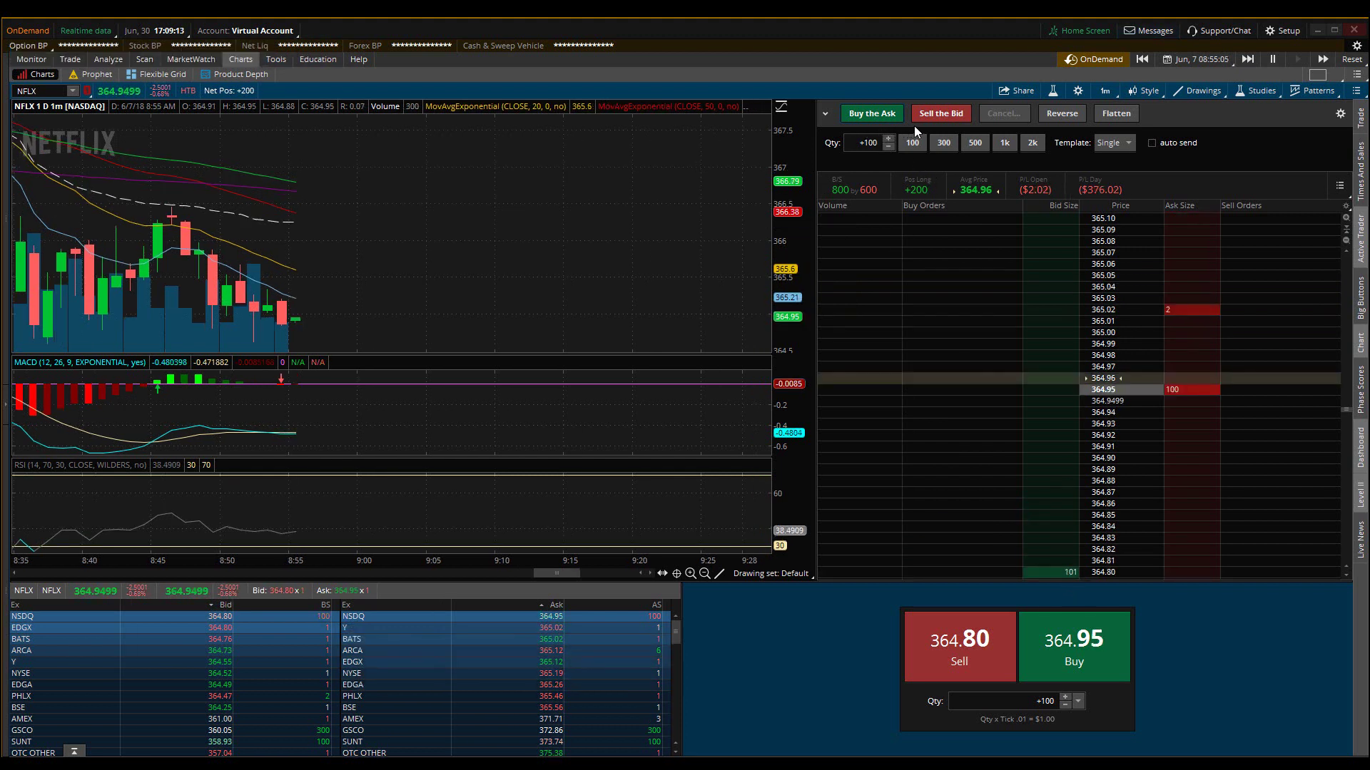
# Send a limit order to sell 100 of the held NFLX shares at the bid
pyautogui.click(865, 119)
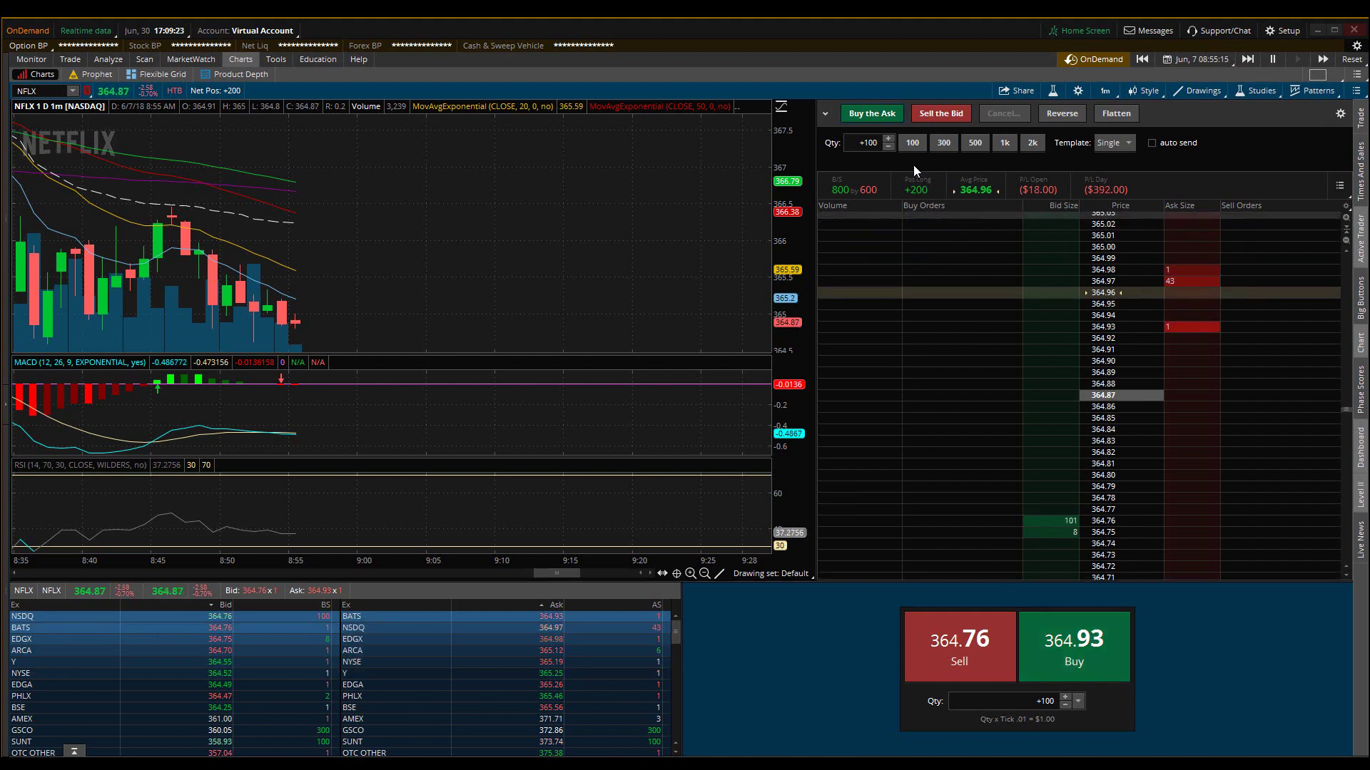
pyautogui.click(936, 114)
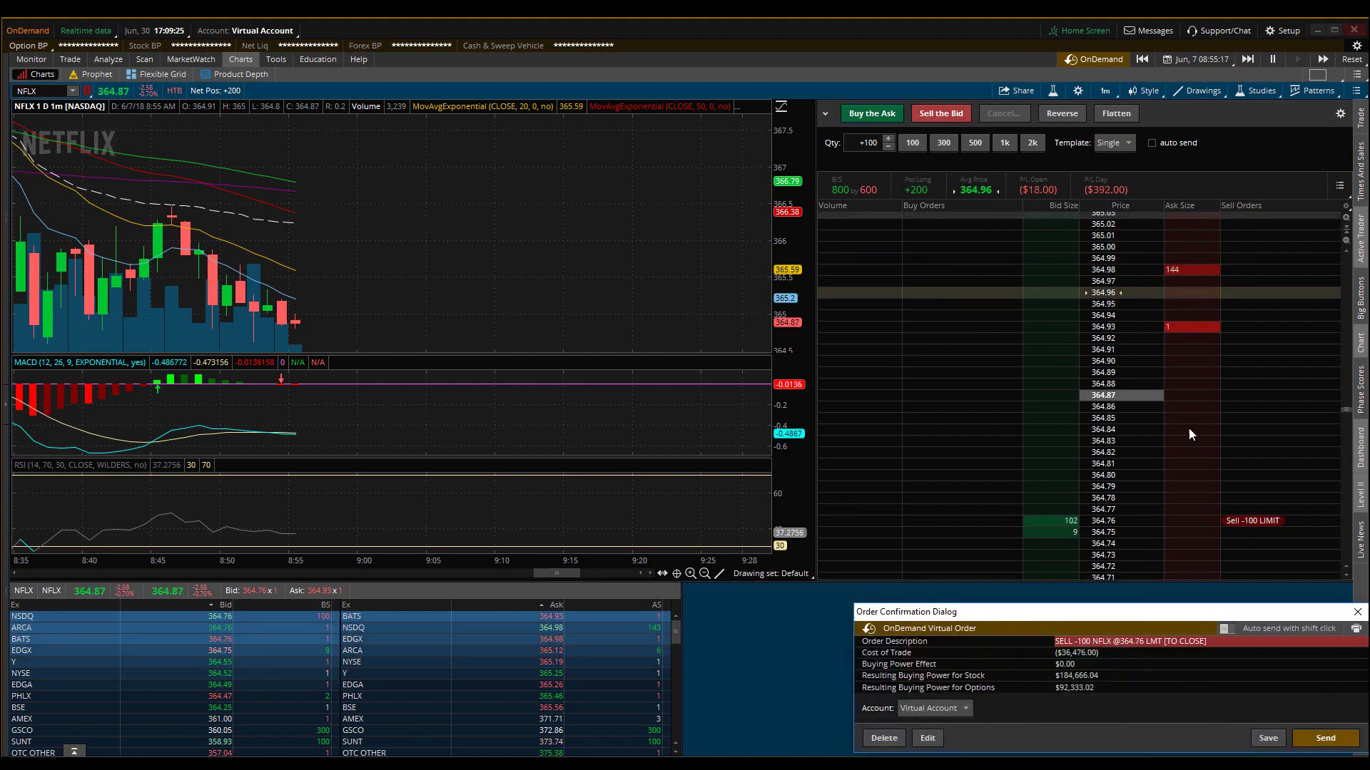
pyautogui.click(1324, 736)
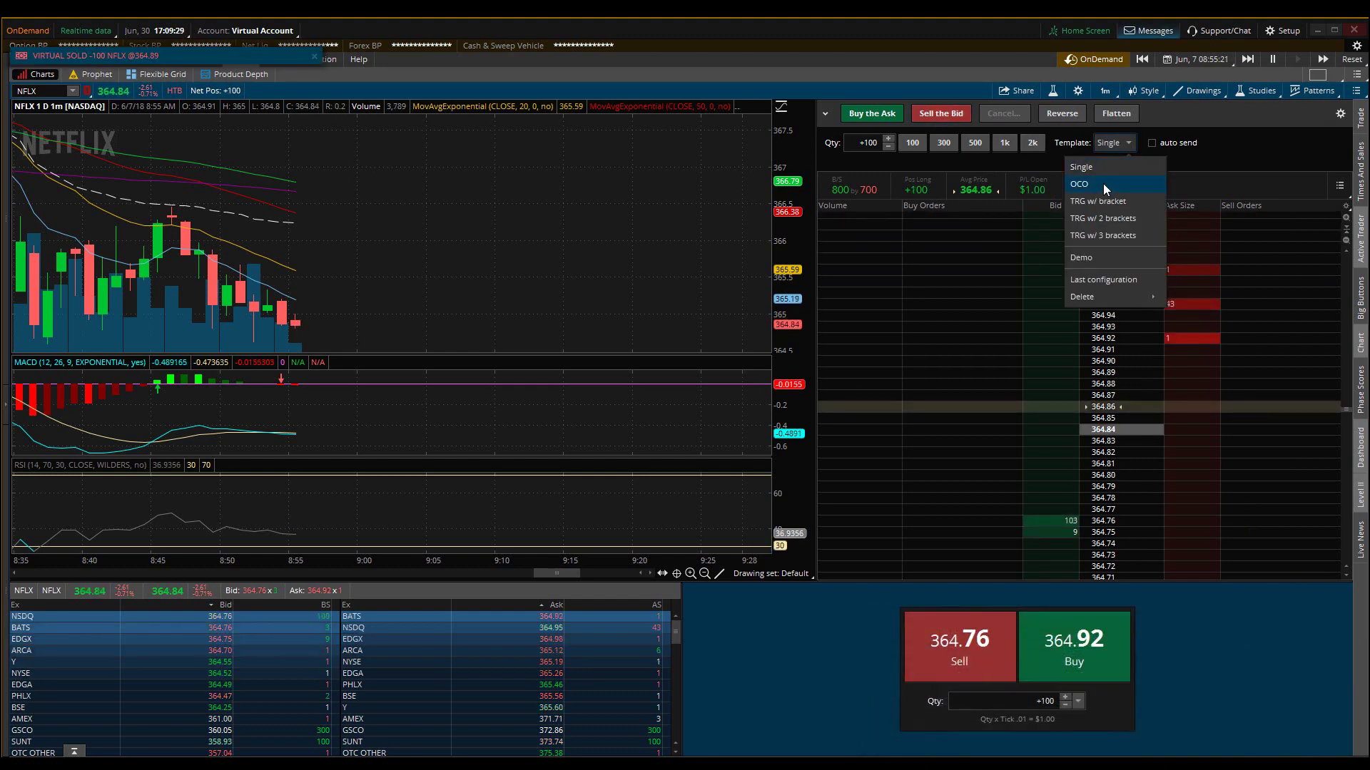
# Select the TRG w/ bracket template to check its default offsets, and switch to the saved Demo template
pyautogui.click(1116, 201)
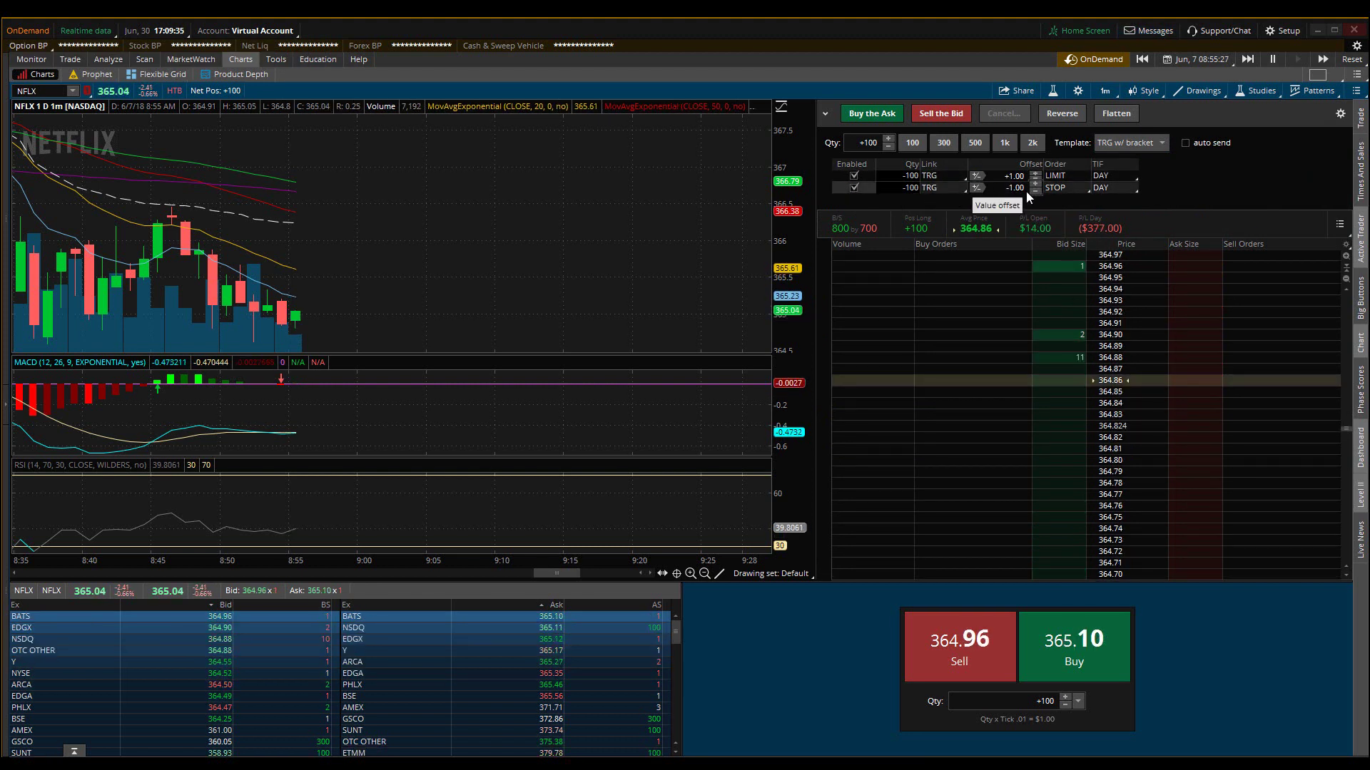
pyautogui.click(1131, 144)
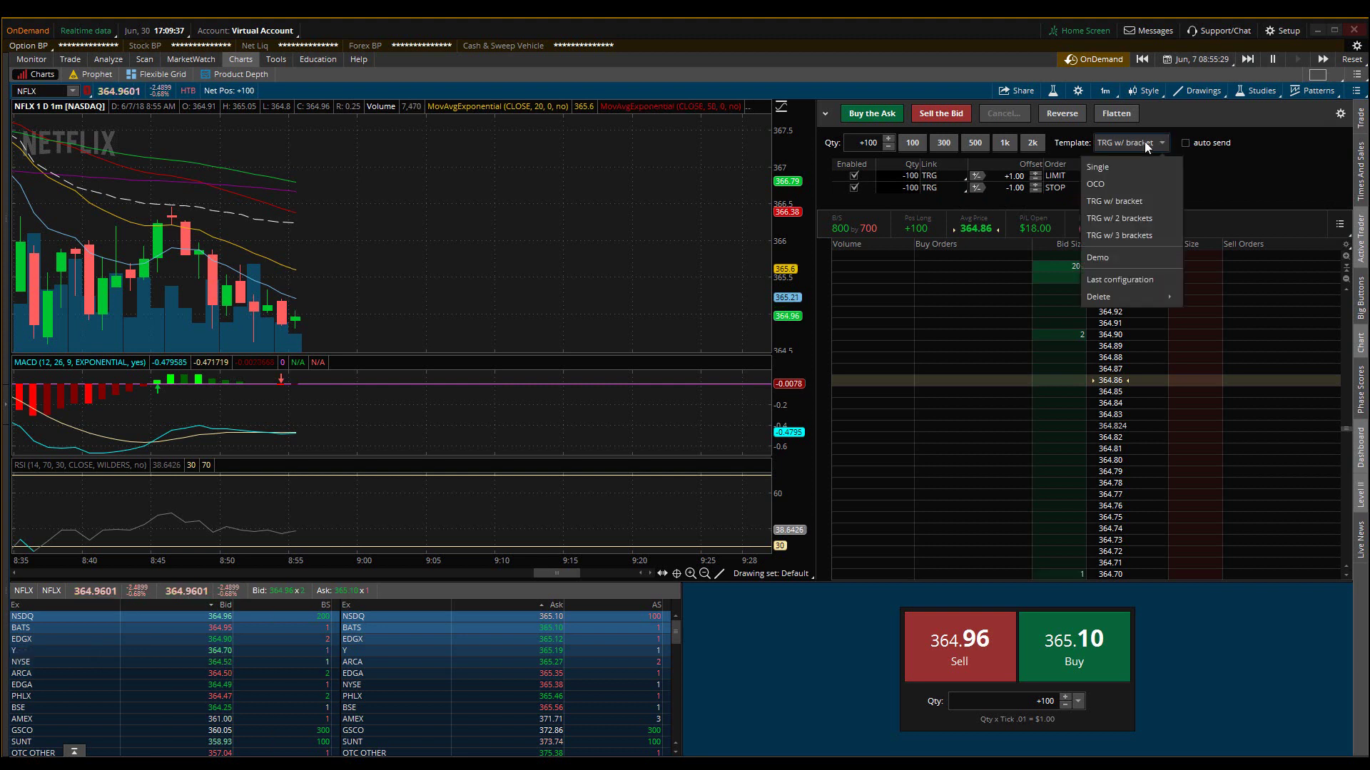
pyautogui.click(1126, 261)
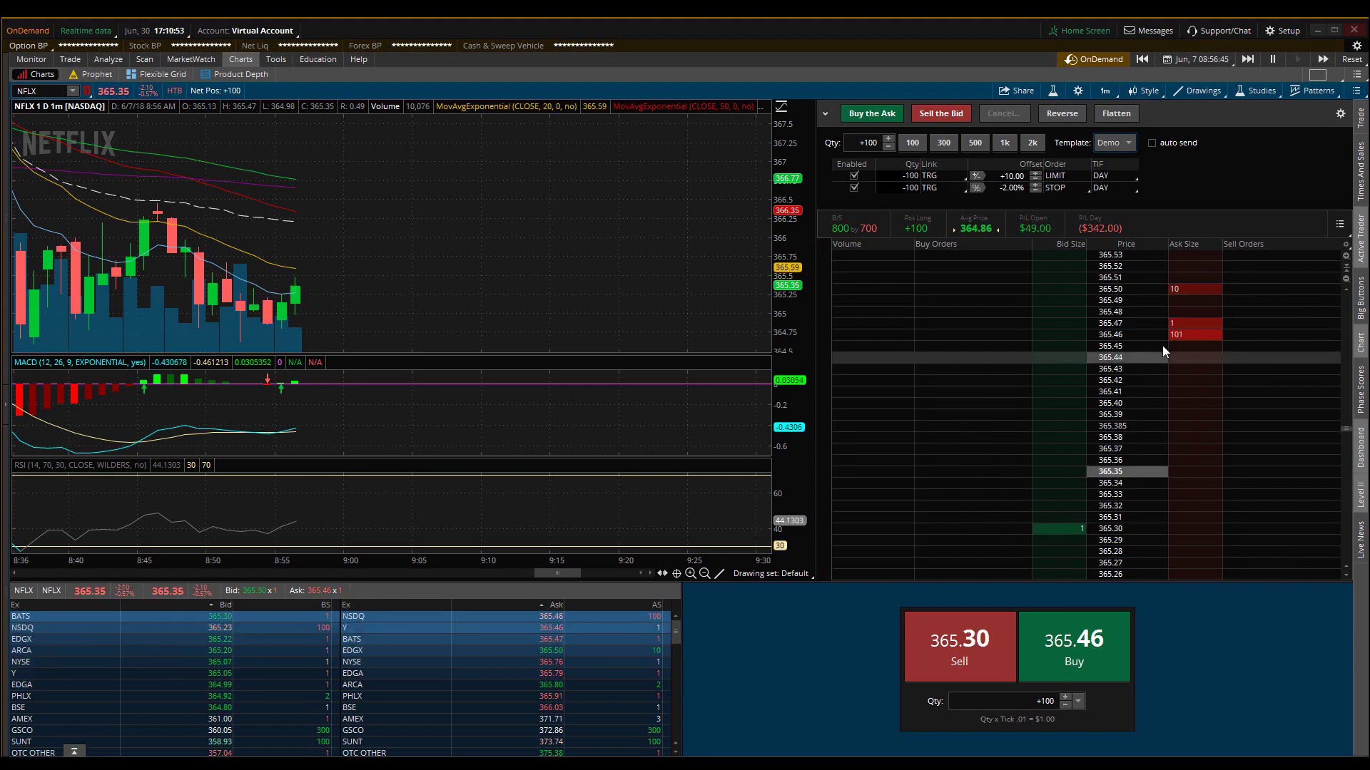
# Examine on the price ladder how a 100-share sell limit order in the ask column previews with its triggered bracket orders
pyautogui.click(1170, 299)
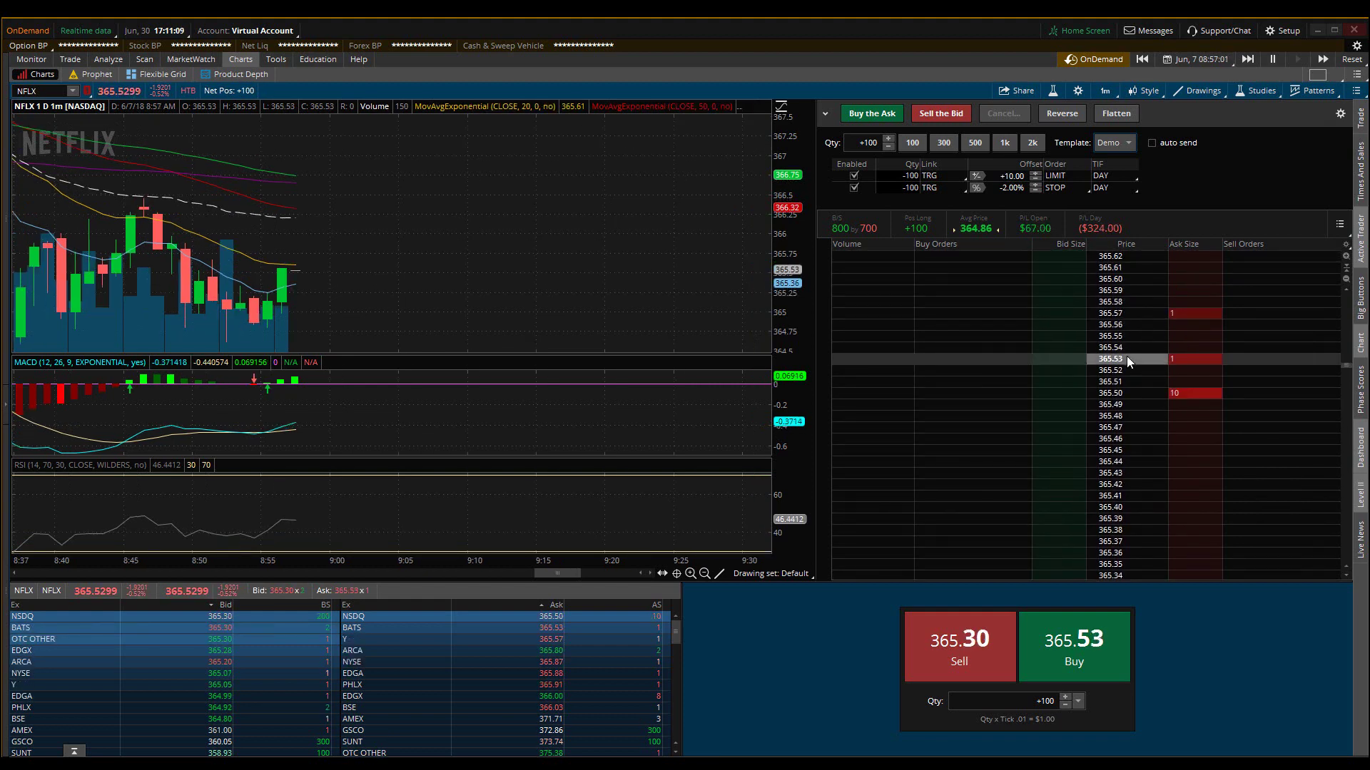
pyautogui.click(1192, 293)
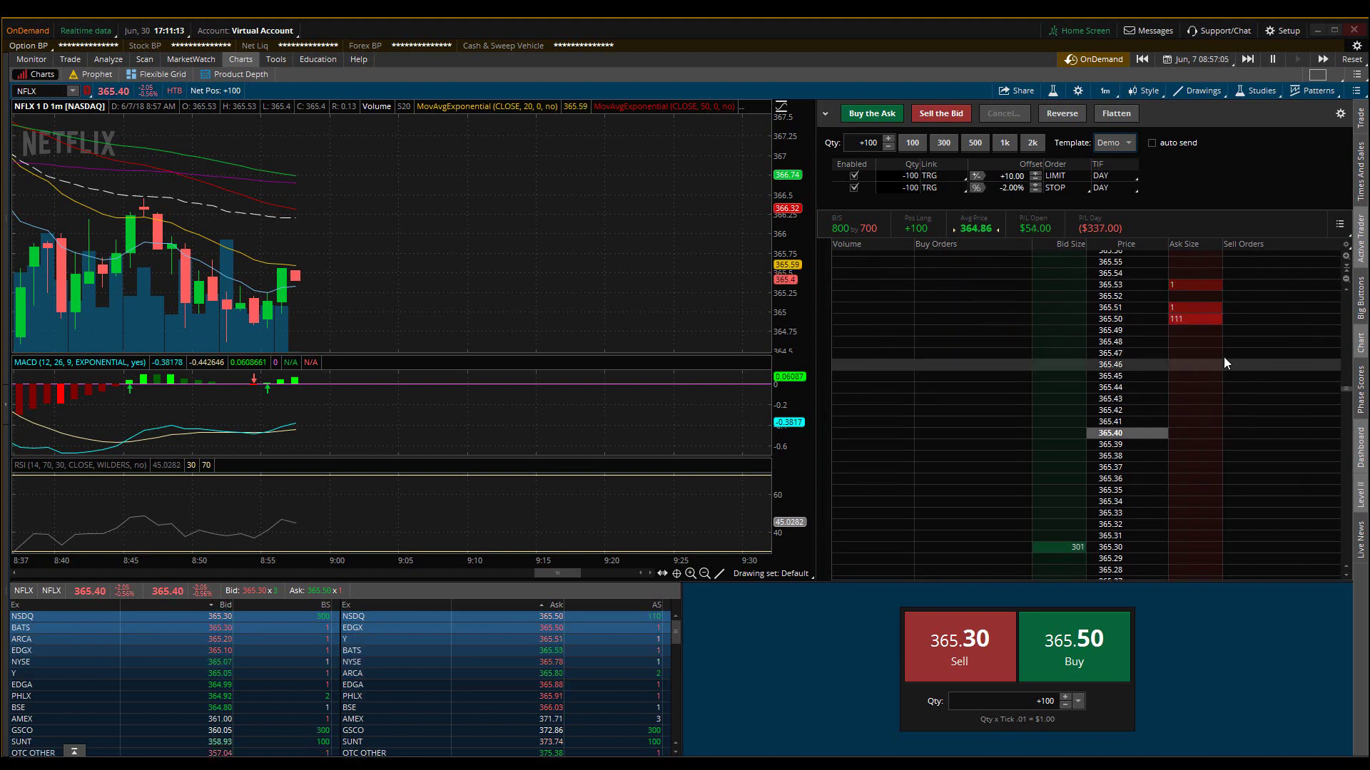
pyautogui.moveTo(1223, 357); pyautogui.dragTo(1188, 326)
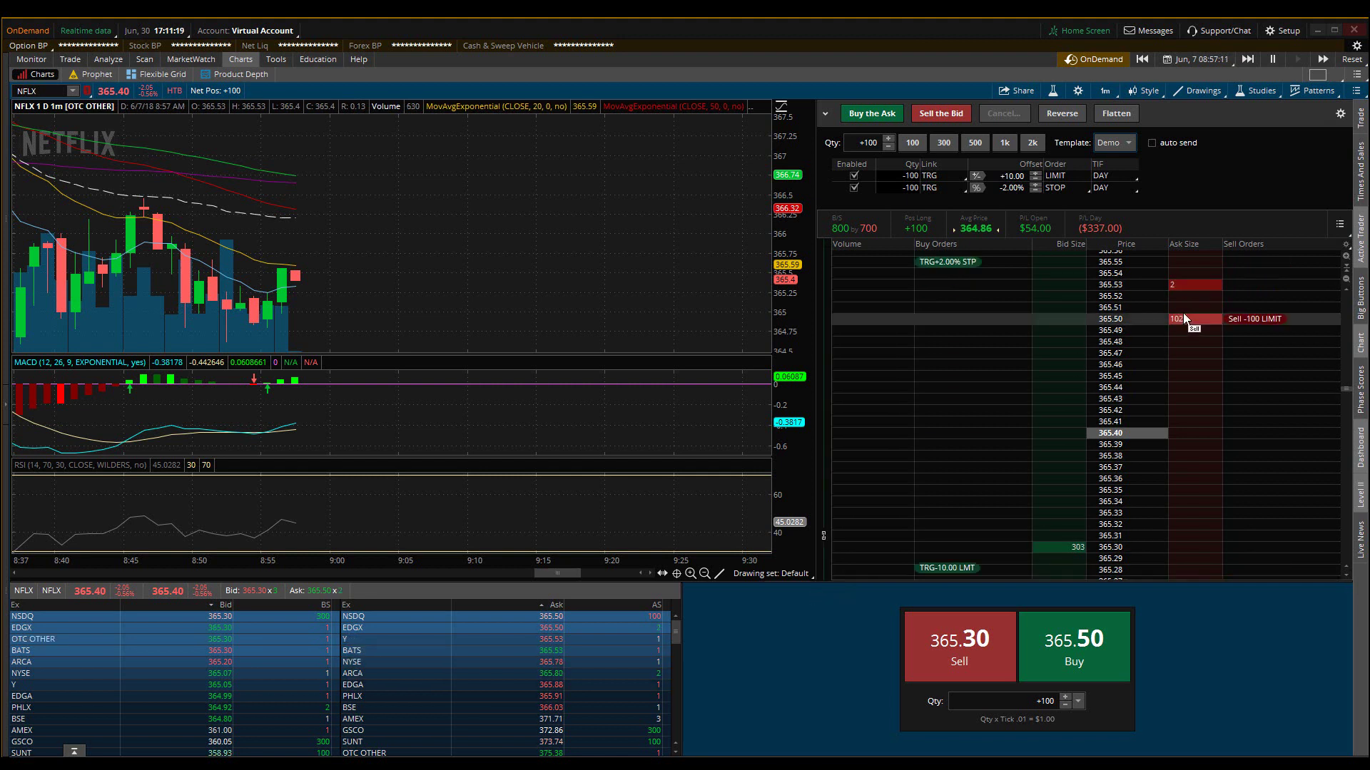
pyautogui.moveTo(1184, 318); pyautogui.dragTo(783, 629)
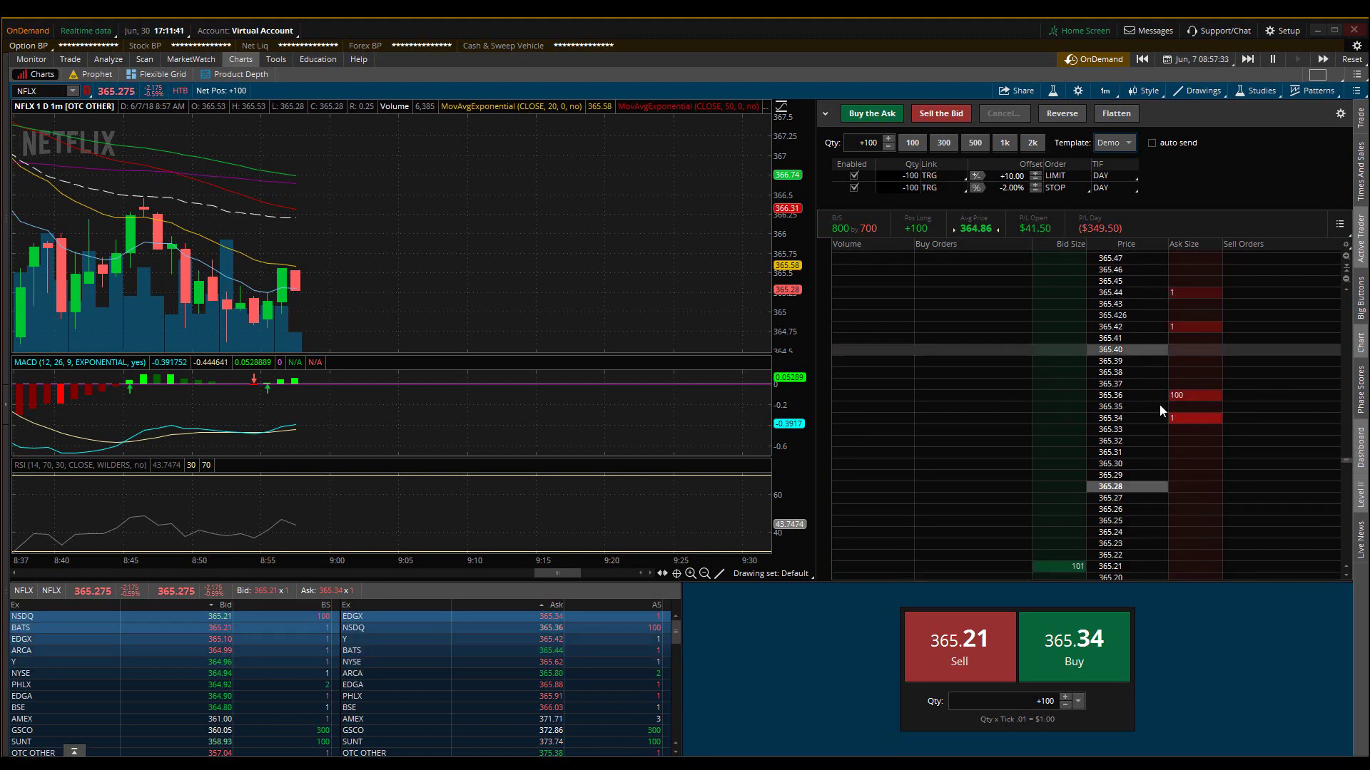
pyautogui.click(1007, 304)
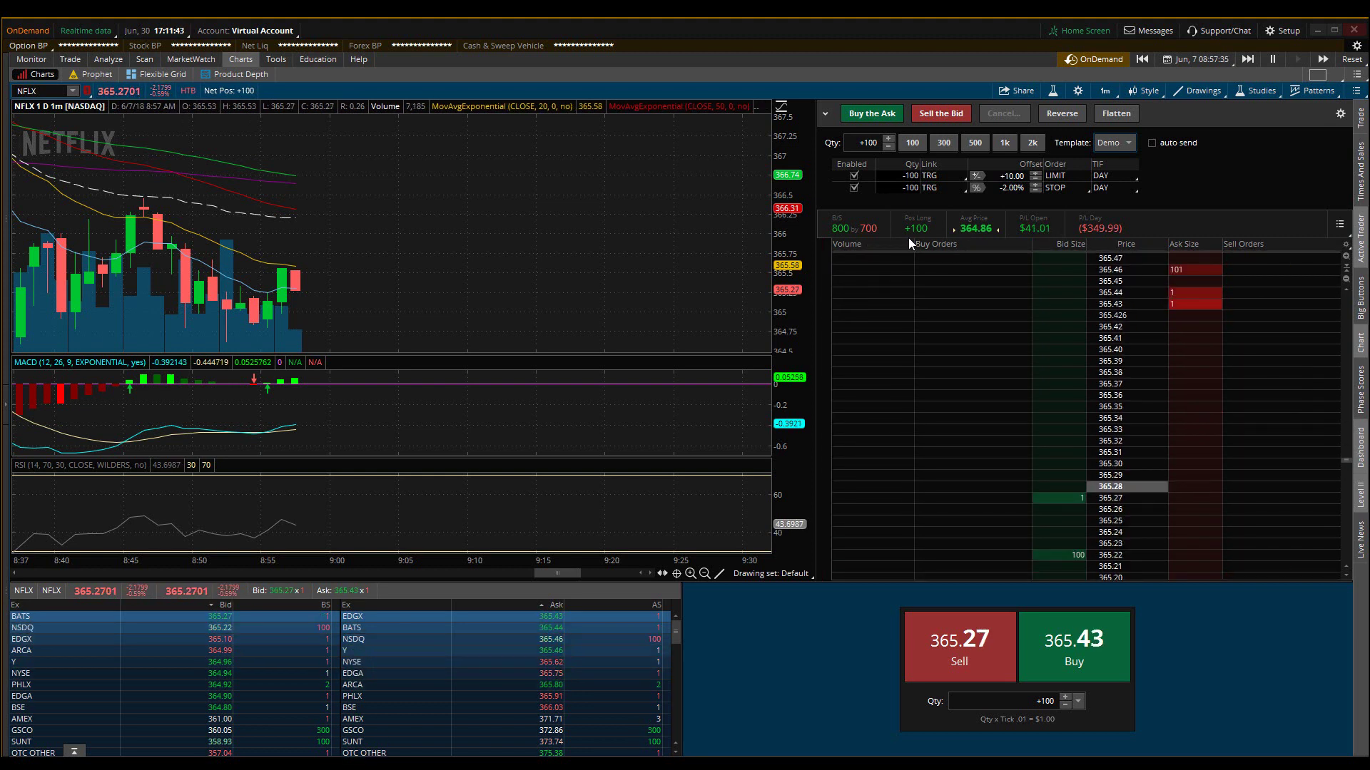
pyautogui.click(1193, 373)
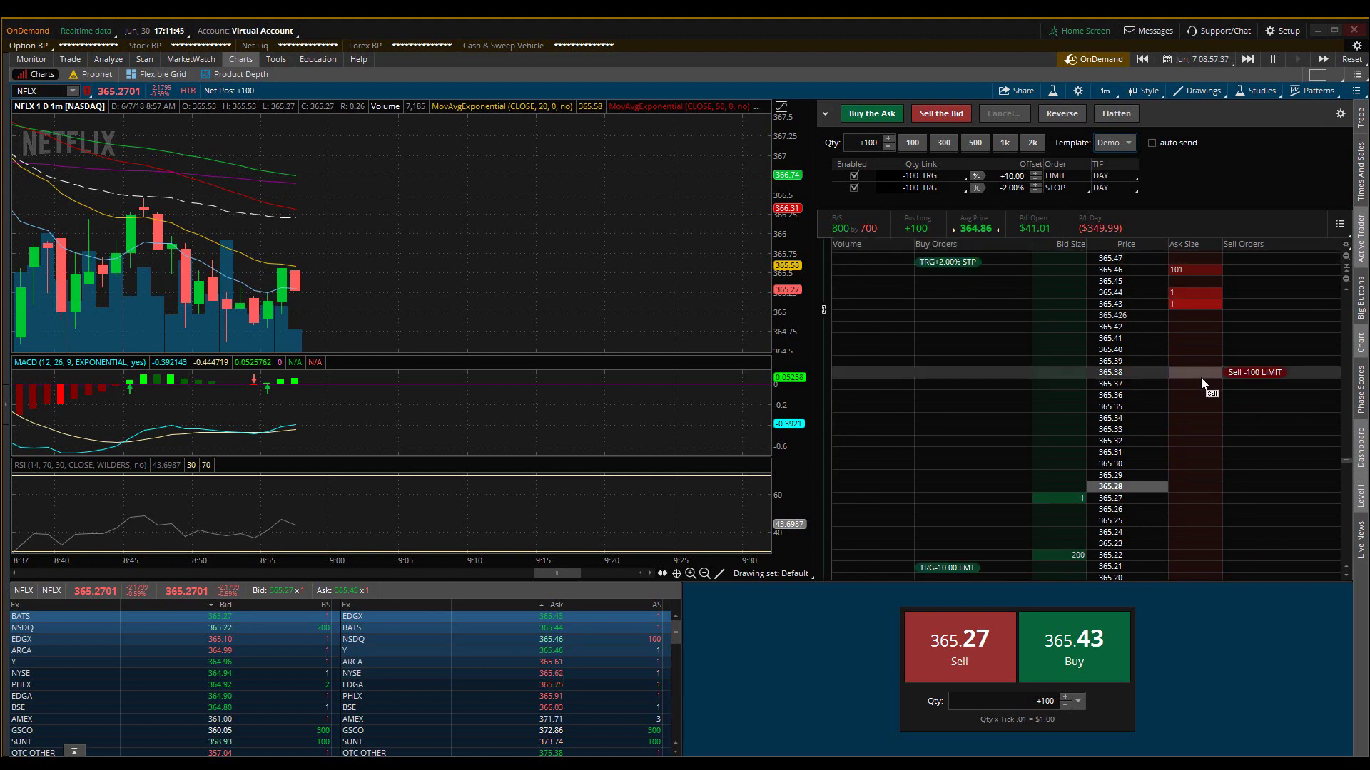
pyautogui.click(1190, 363)
pyautogui.moveTo(1189, 367); pyautogui.dragTo(1073, 230)
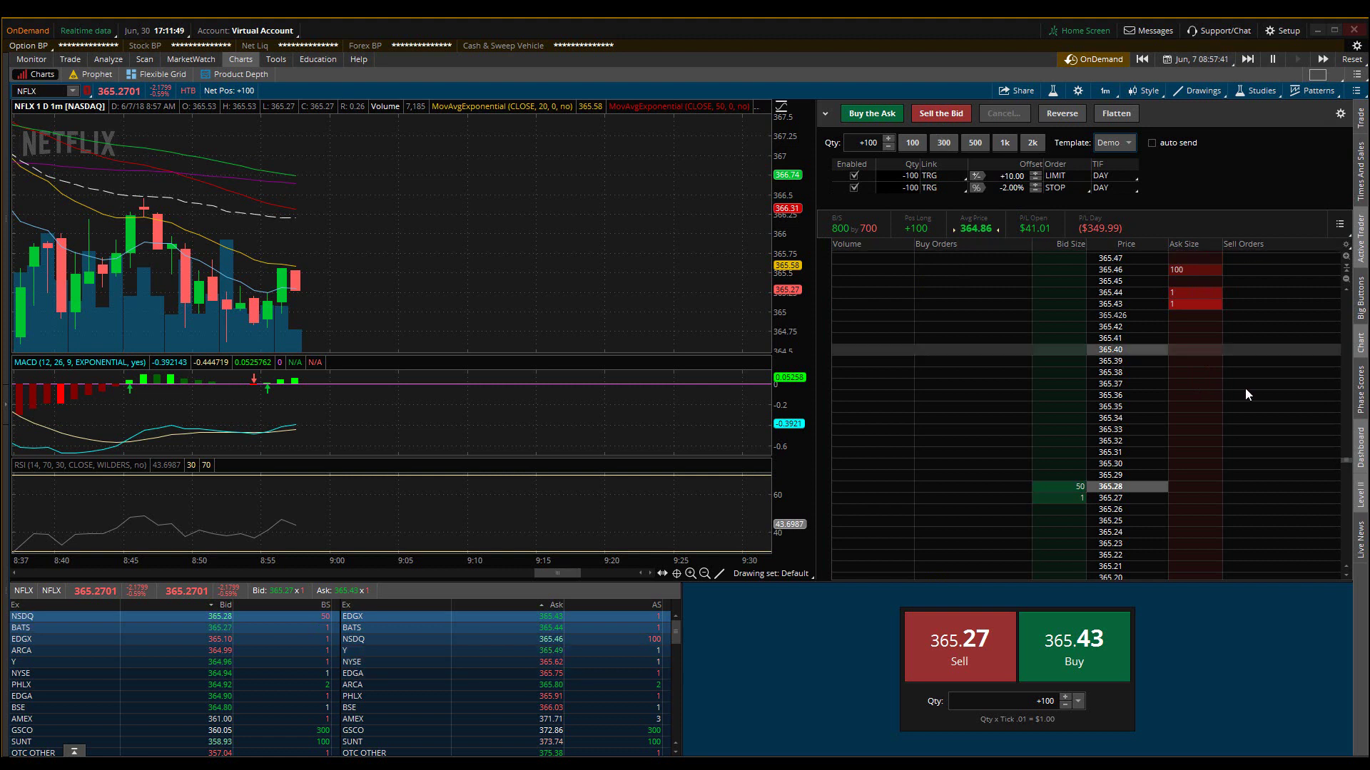
pyautogui.click(1194, 372)
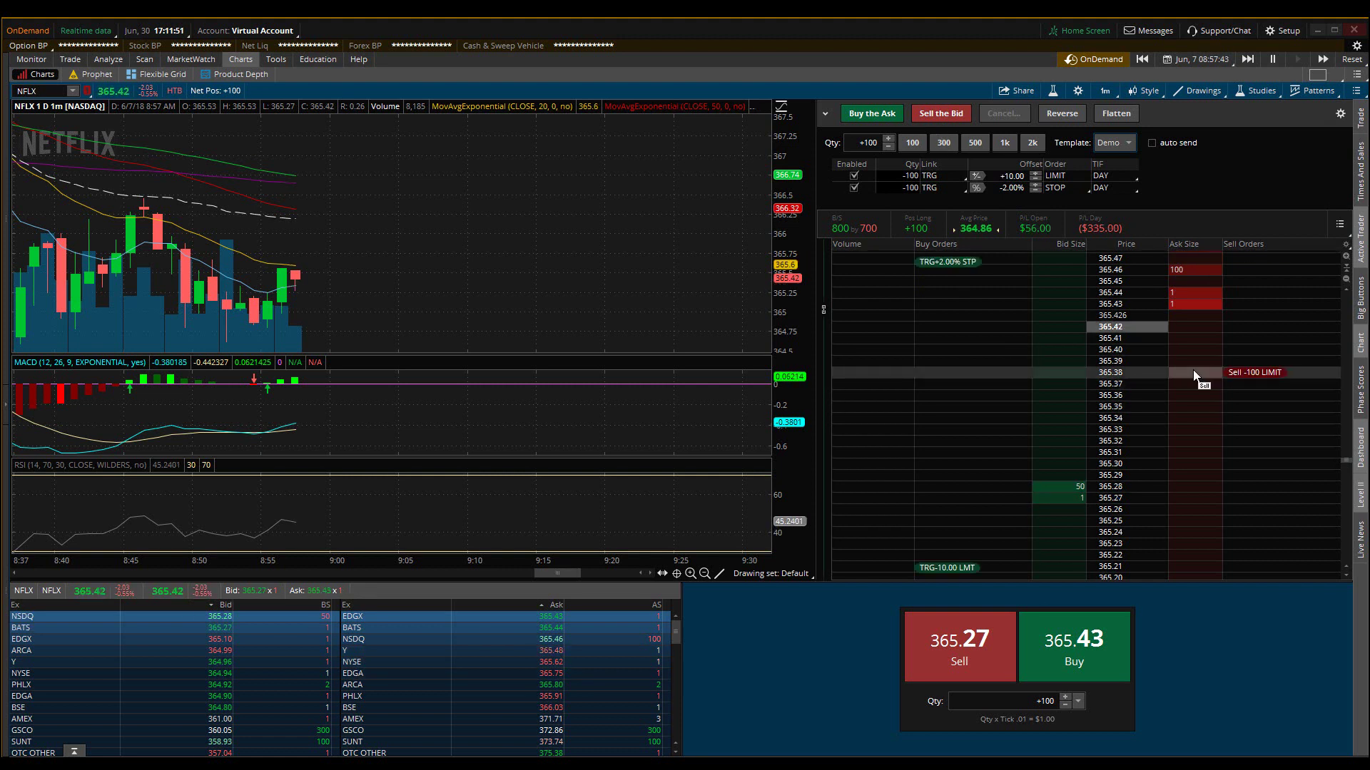
# Send a 100-share NFLX sell limit order at 364.96 with its Demo template bracket from the price ladder's ask column
pyautogui.moveTo(1194, 372)
pyautogui.mouseDown()
pyautogui.moveTo(1183, 334)
pyautogui.moveTo(1127, 351)
pyautogui.moveTo(1188, 355)
pyautogui.mouseUp()
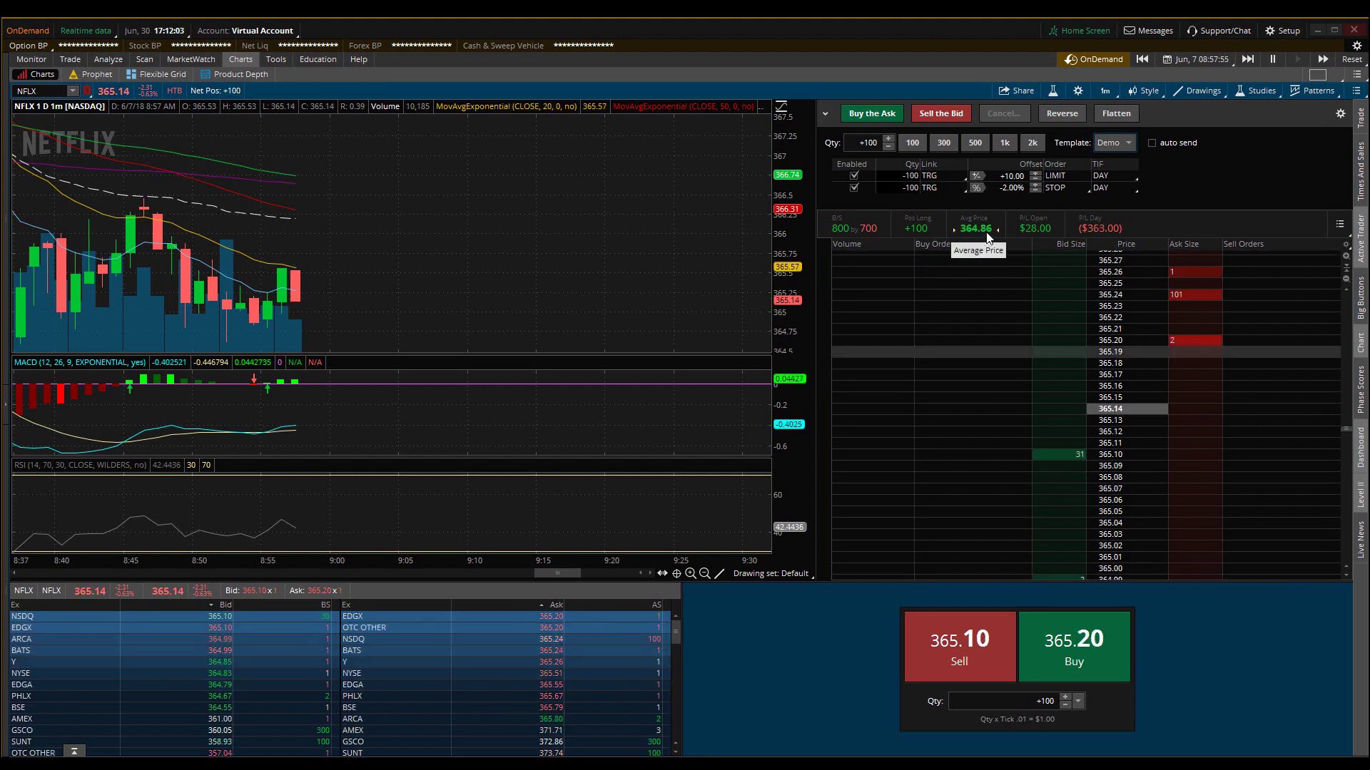
pyautogui.click(1227, 365)
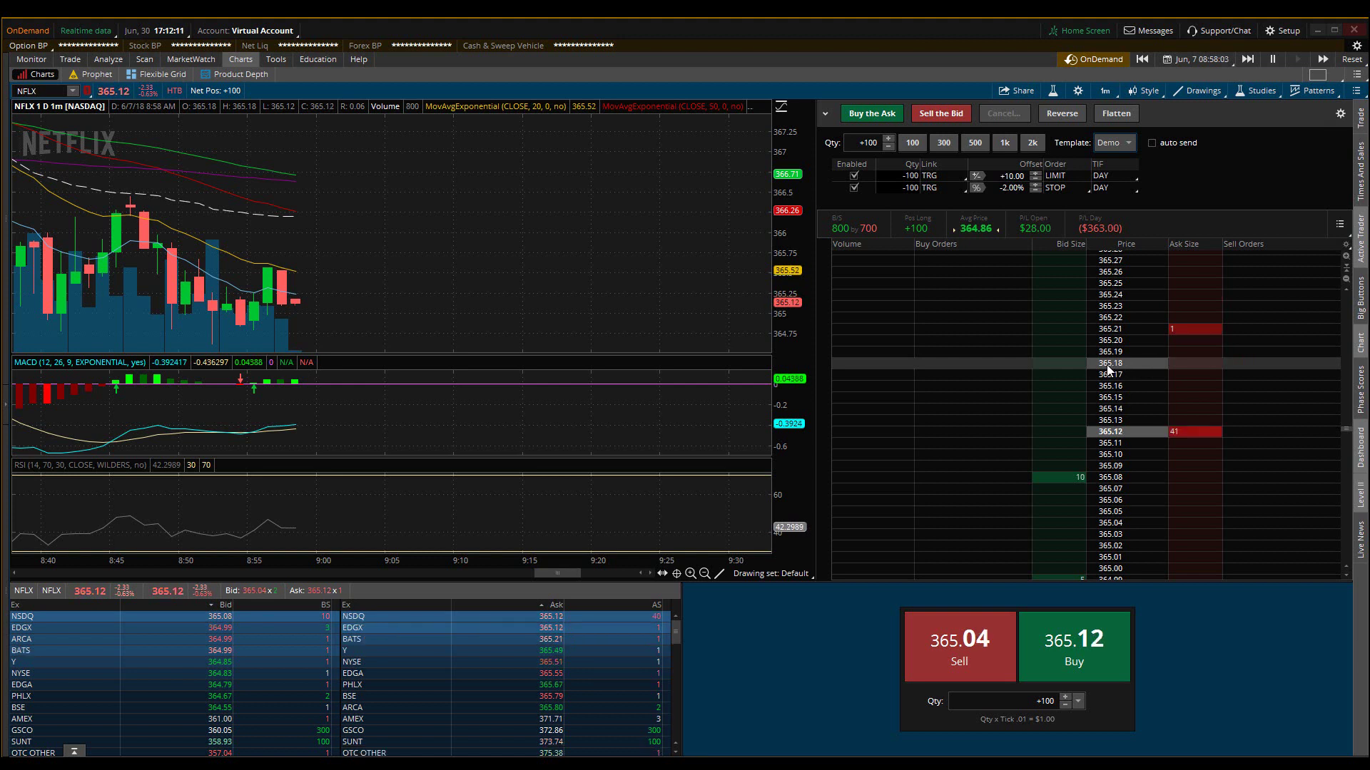
pyautogui.click(1181, 365)
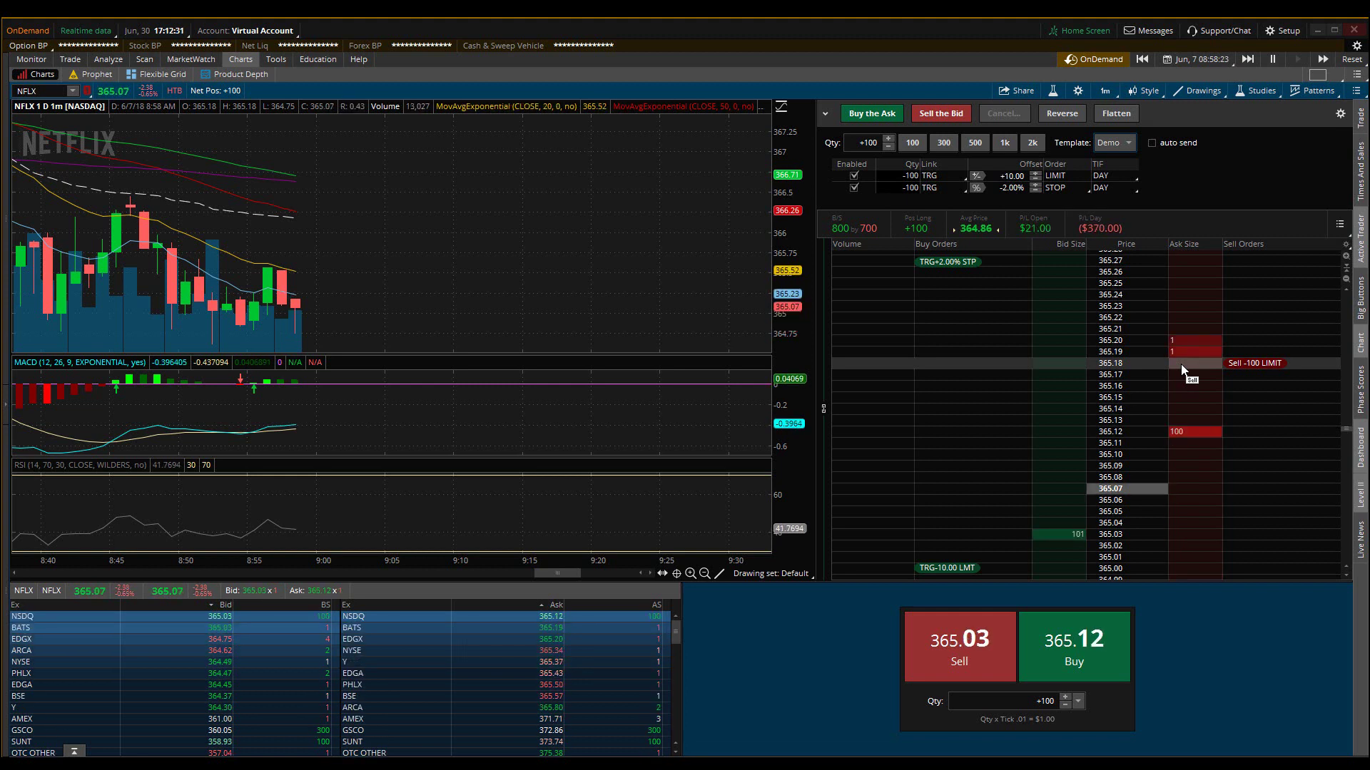
pyautogui.scroll(-4, 1184, 378)
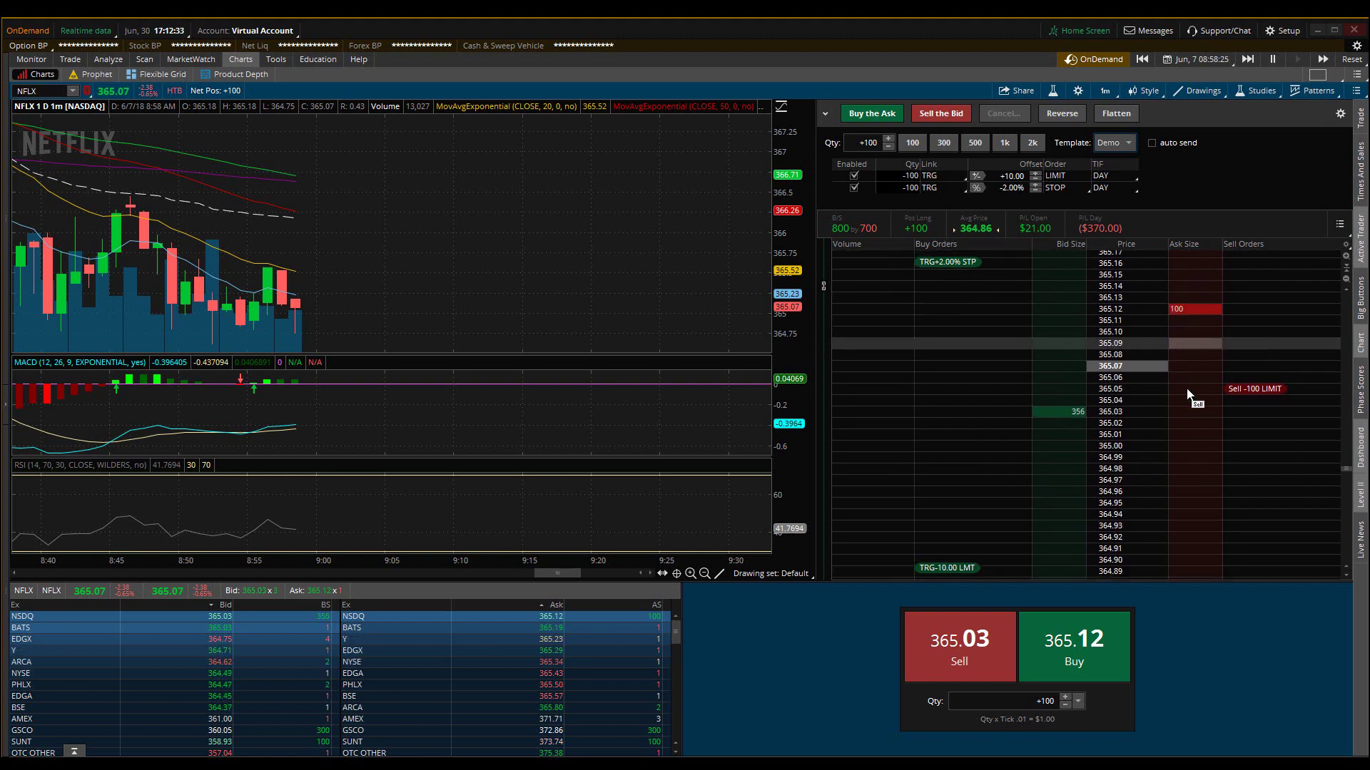
pyautogui.scroll(-1, 1195, 418)
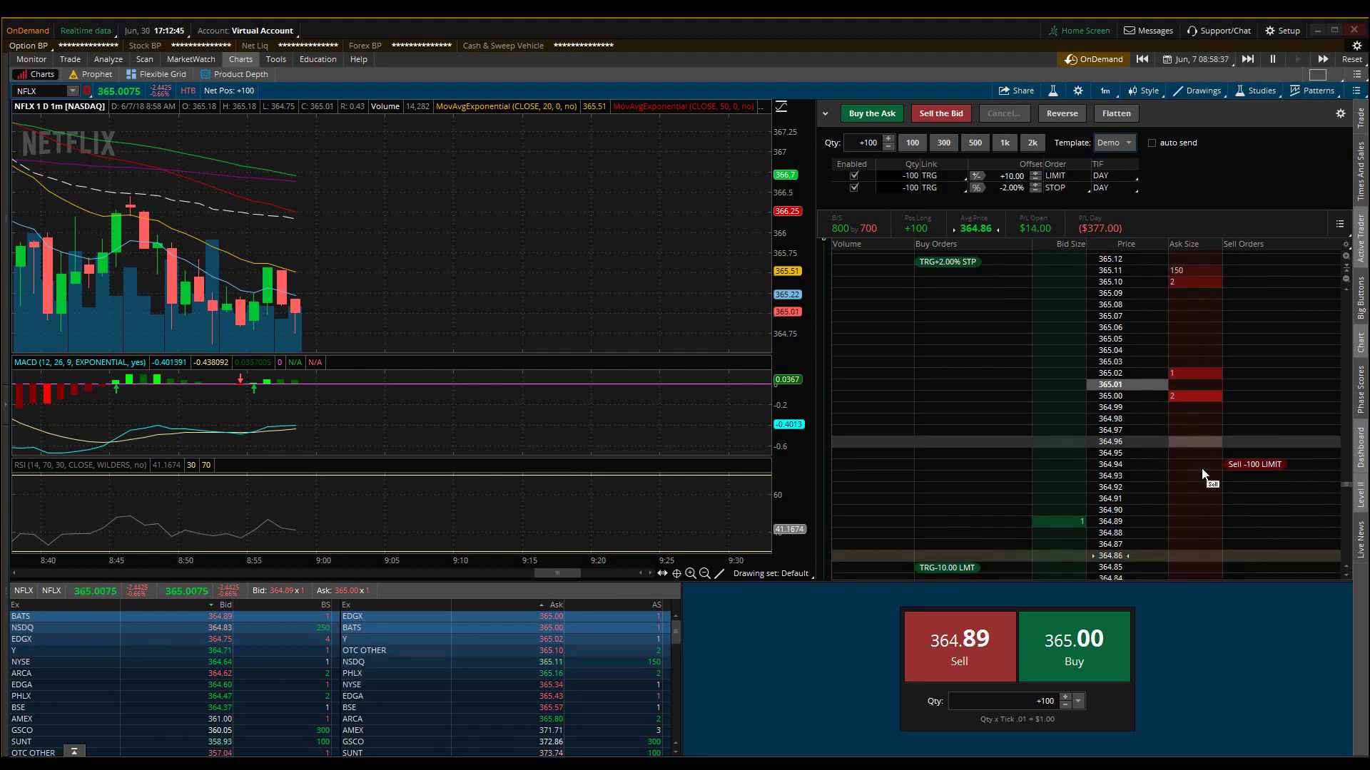
pyautogui.click(1187, 442)
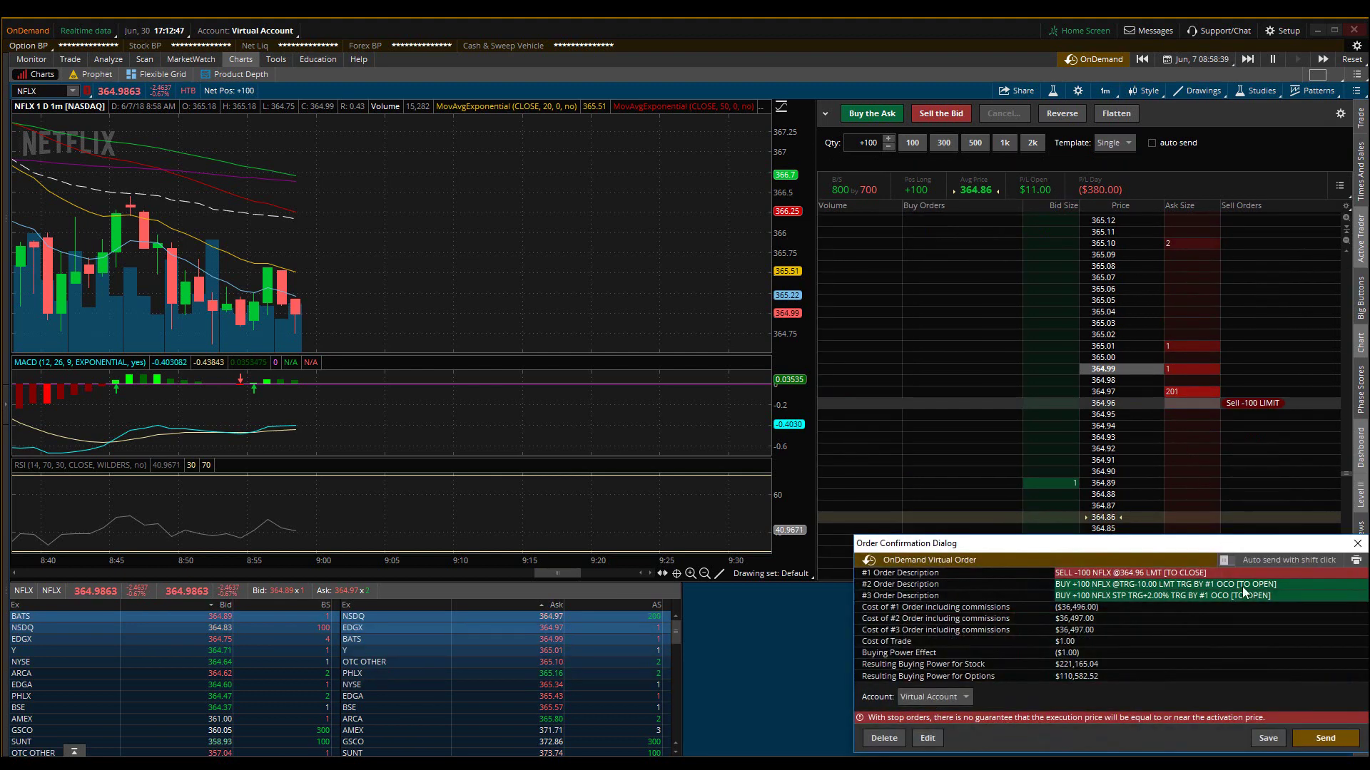
pyautogui.click(1311, 739)
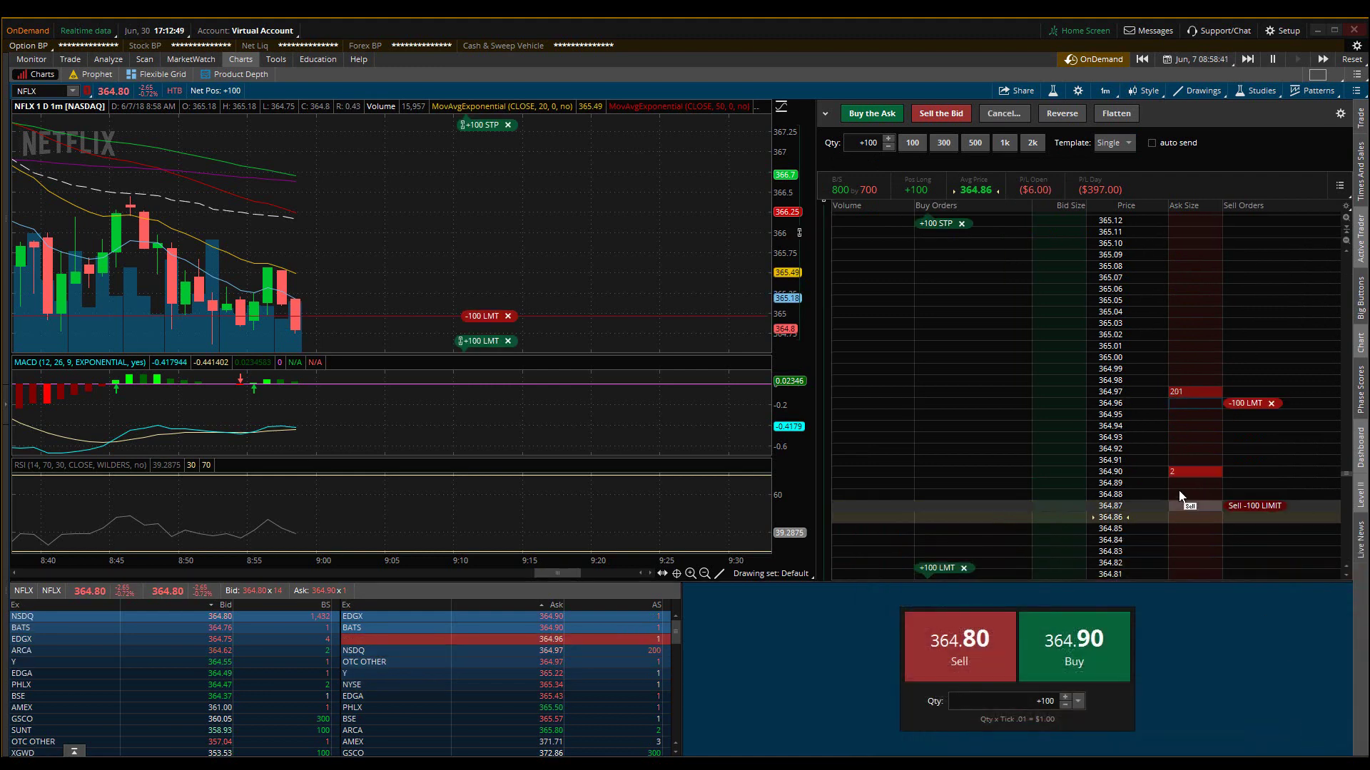
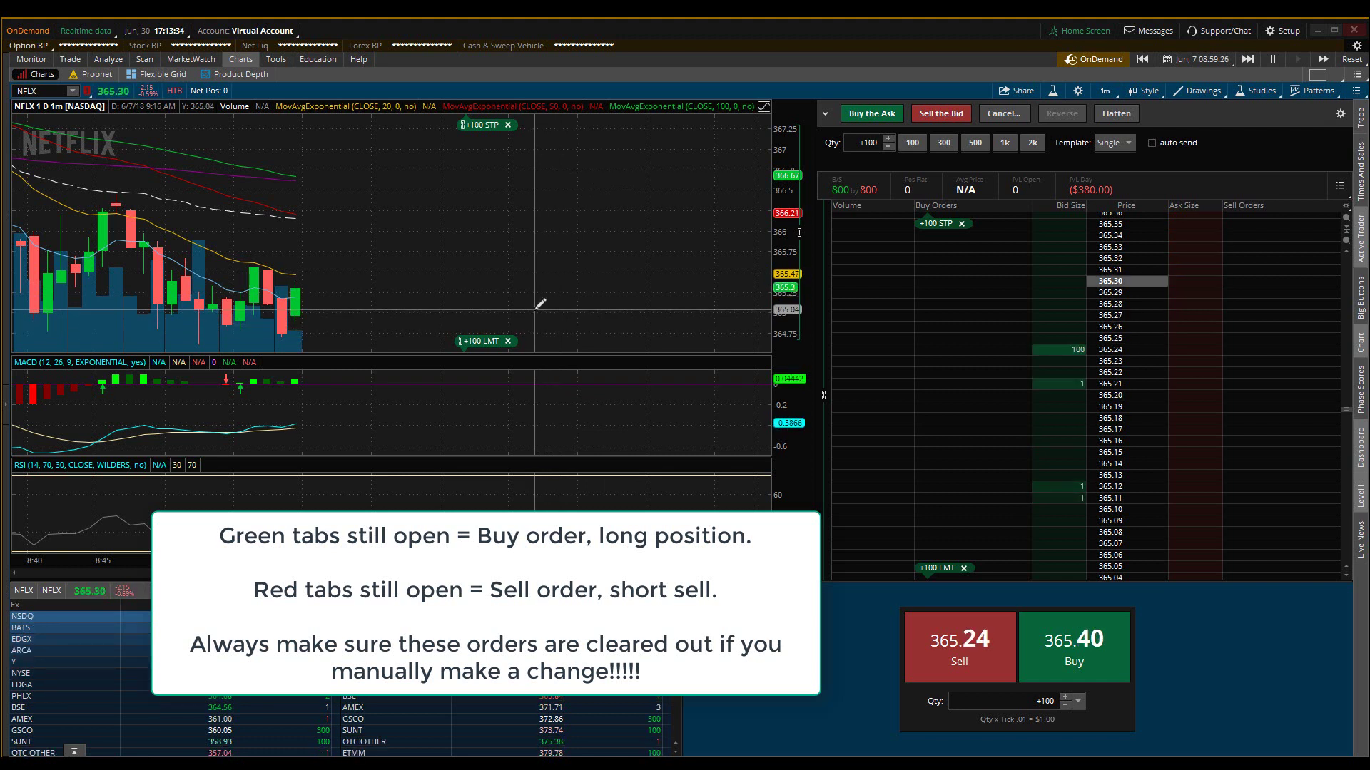
# Cancel the leftover 100-share buy limit and buy stop bracket orders on the NFLX chart
pyautogui.click(1114, 149)
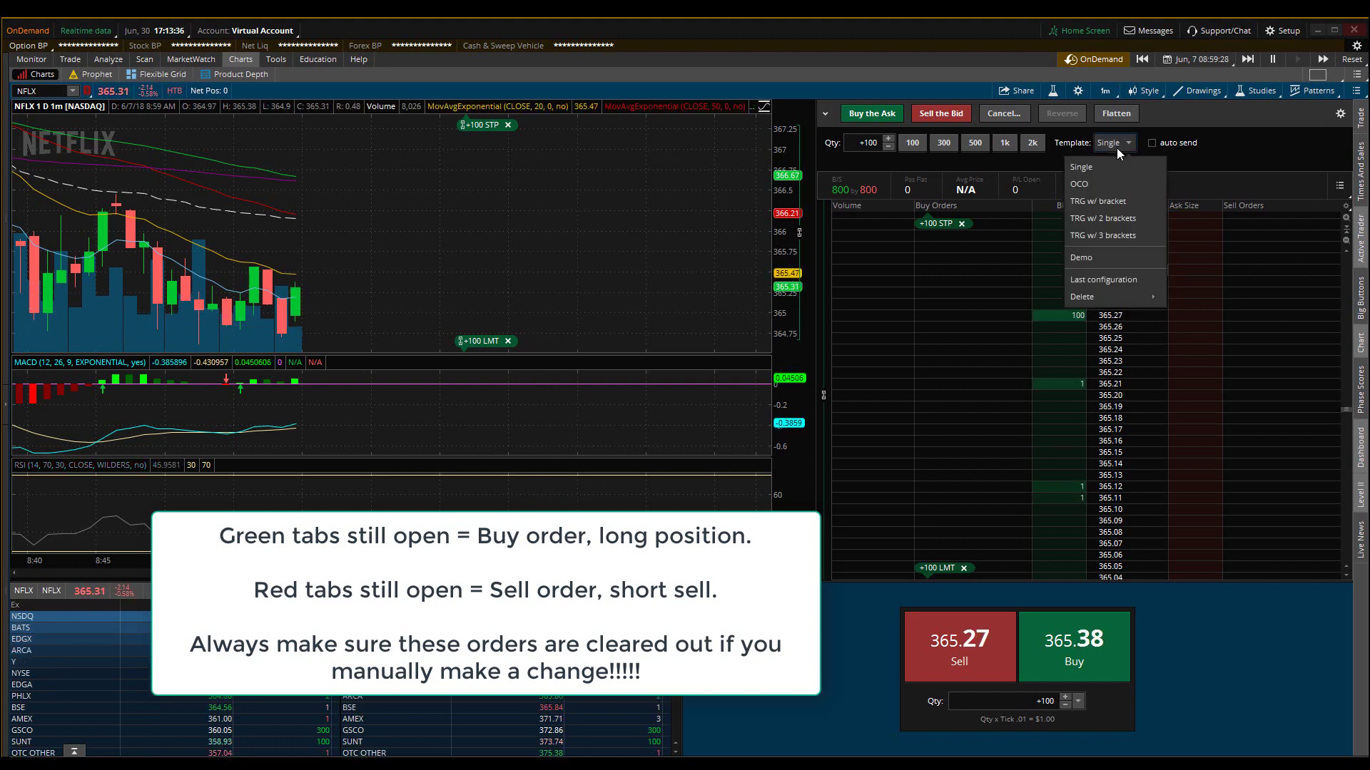
pyautogui.click(1200, 165)
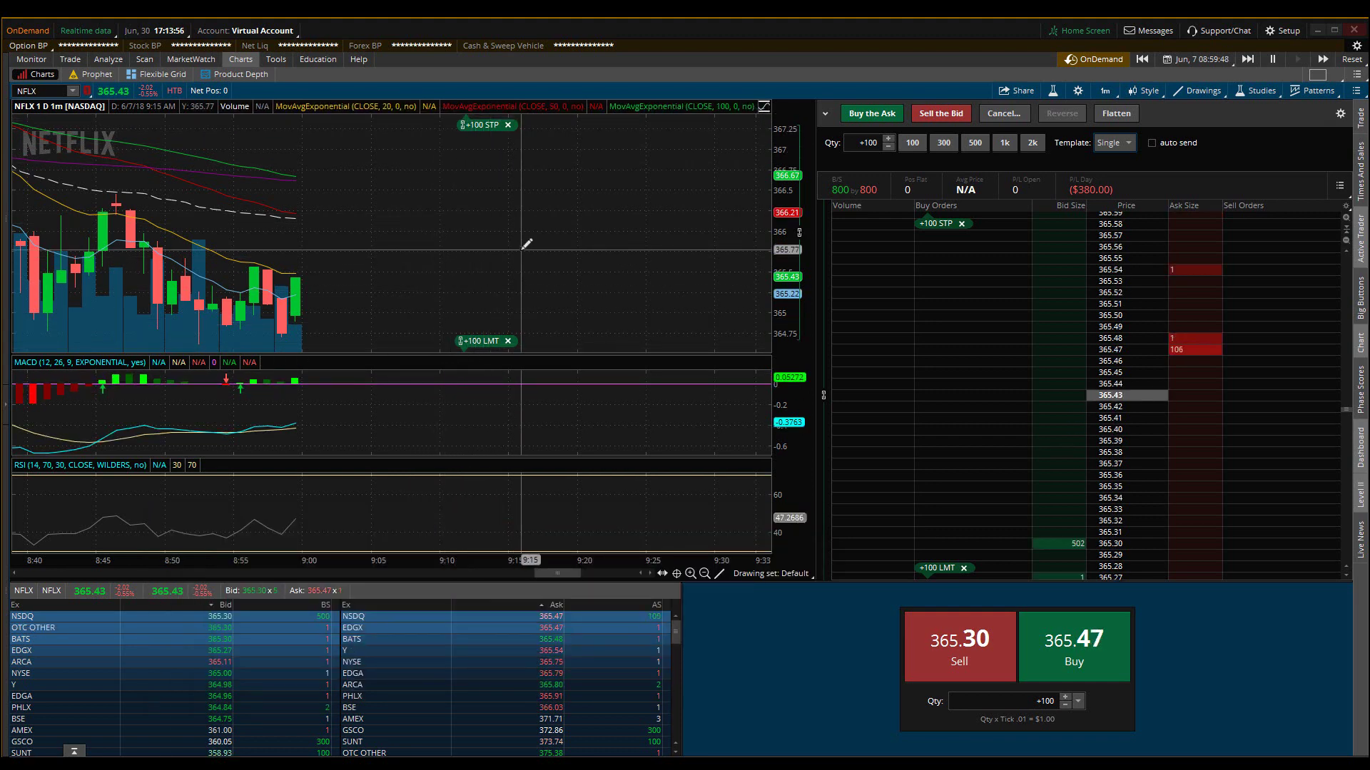
pyautogui.click(508, 342)
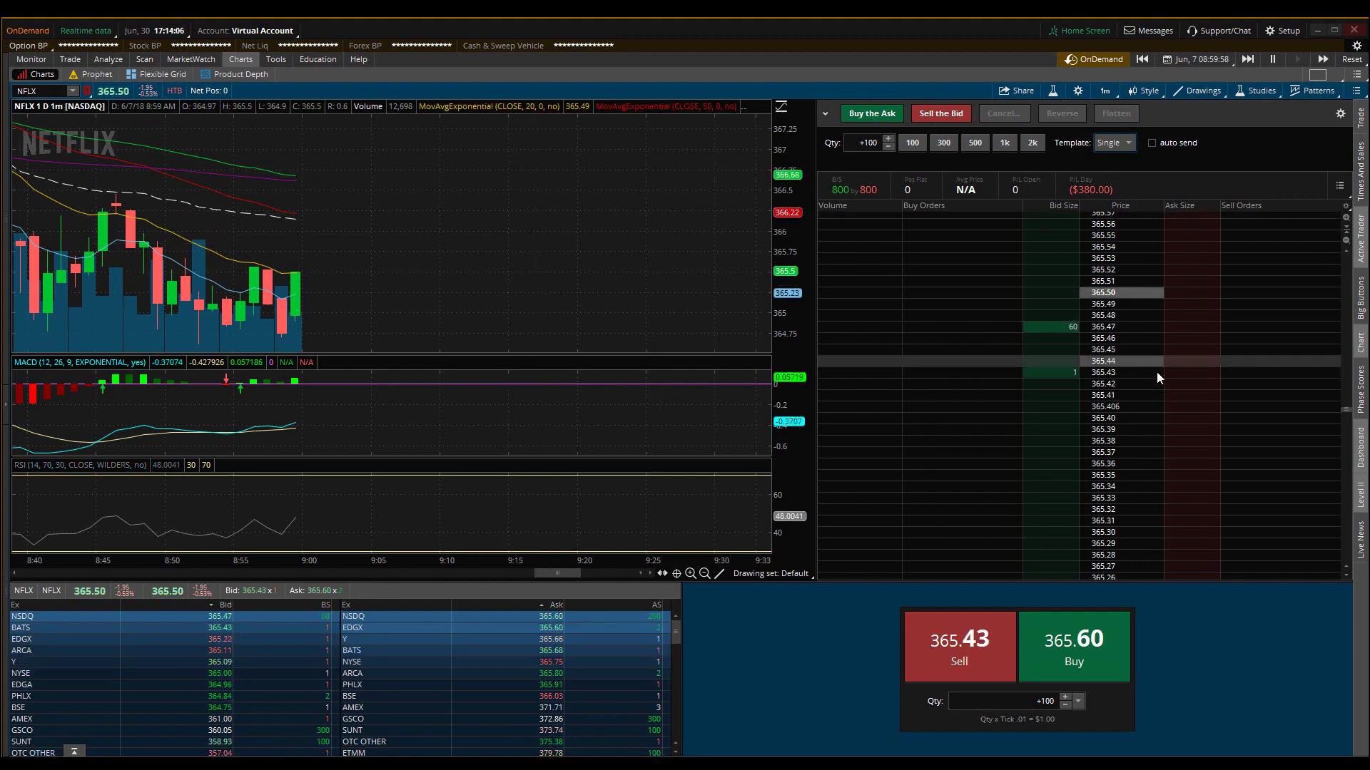
pyautogui.click(1169, 430)
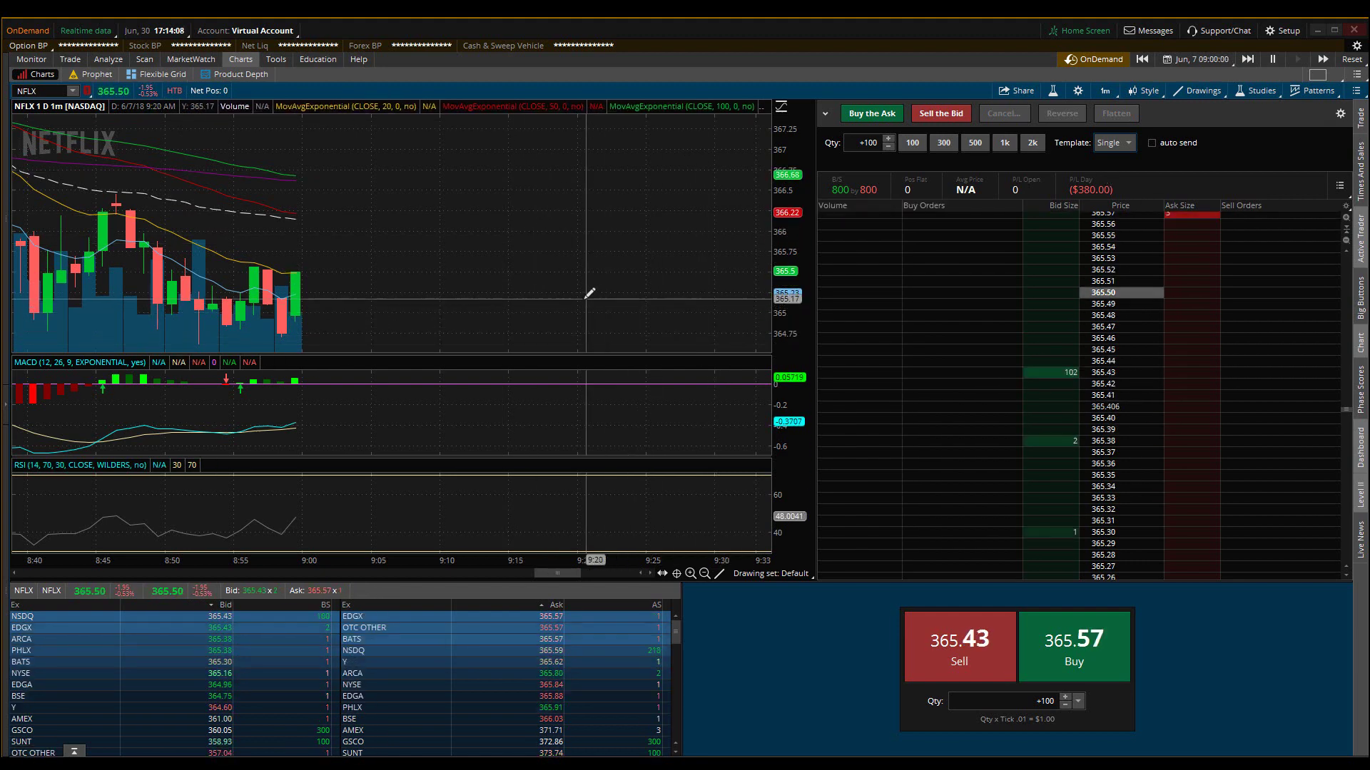
# Select the TRG w/ bracket order template and return to the Single template
pyautogui.click(1116, 145)
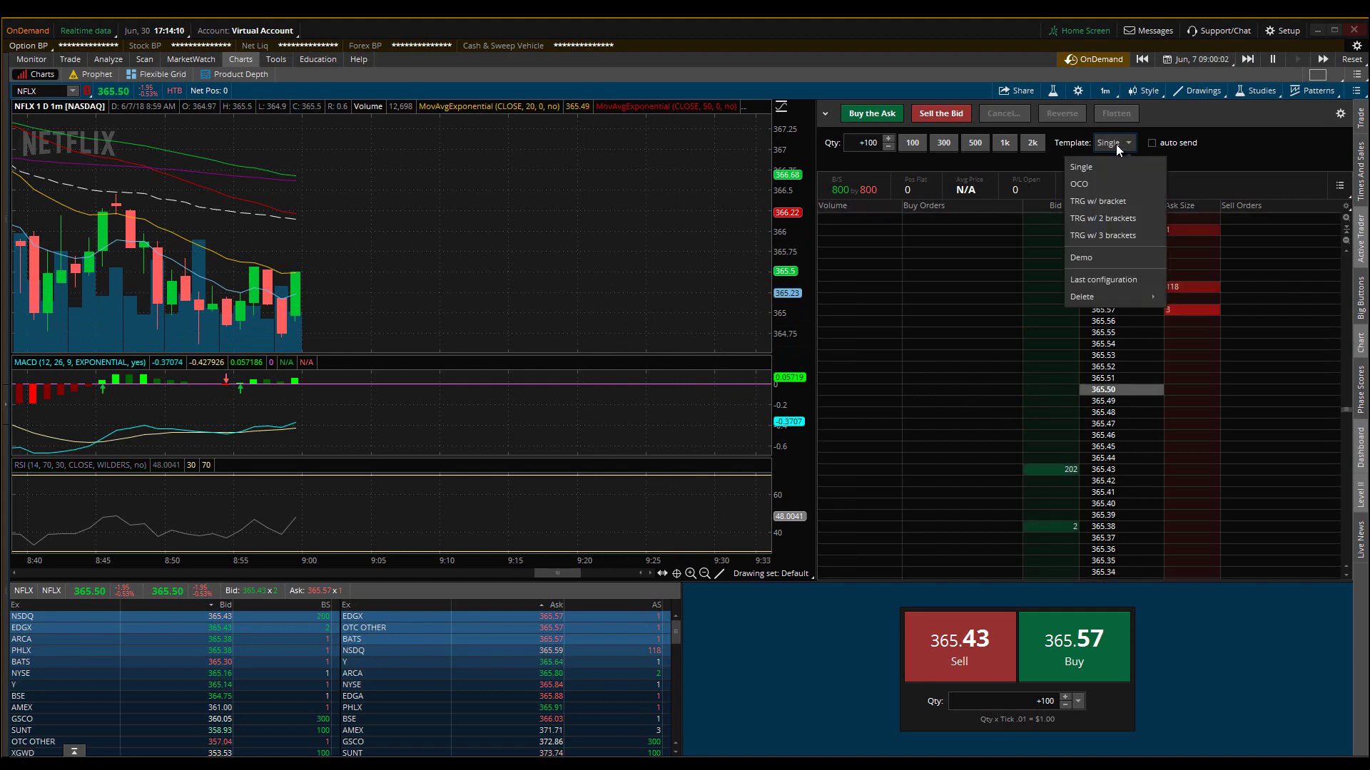
pyautogui.click(1113, 202)
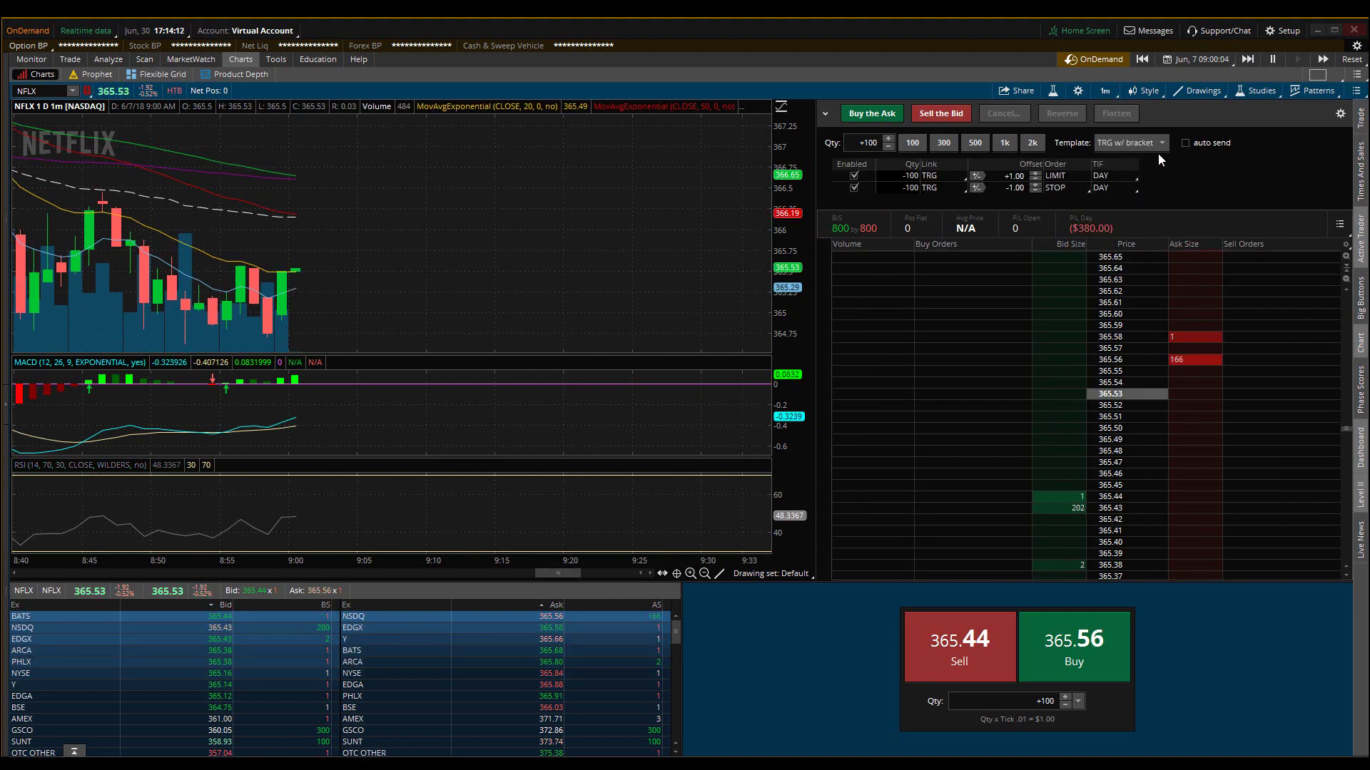
pyautogui.click(1152, 146)
pyautogui.click(1141, 166)
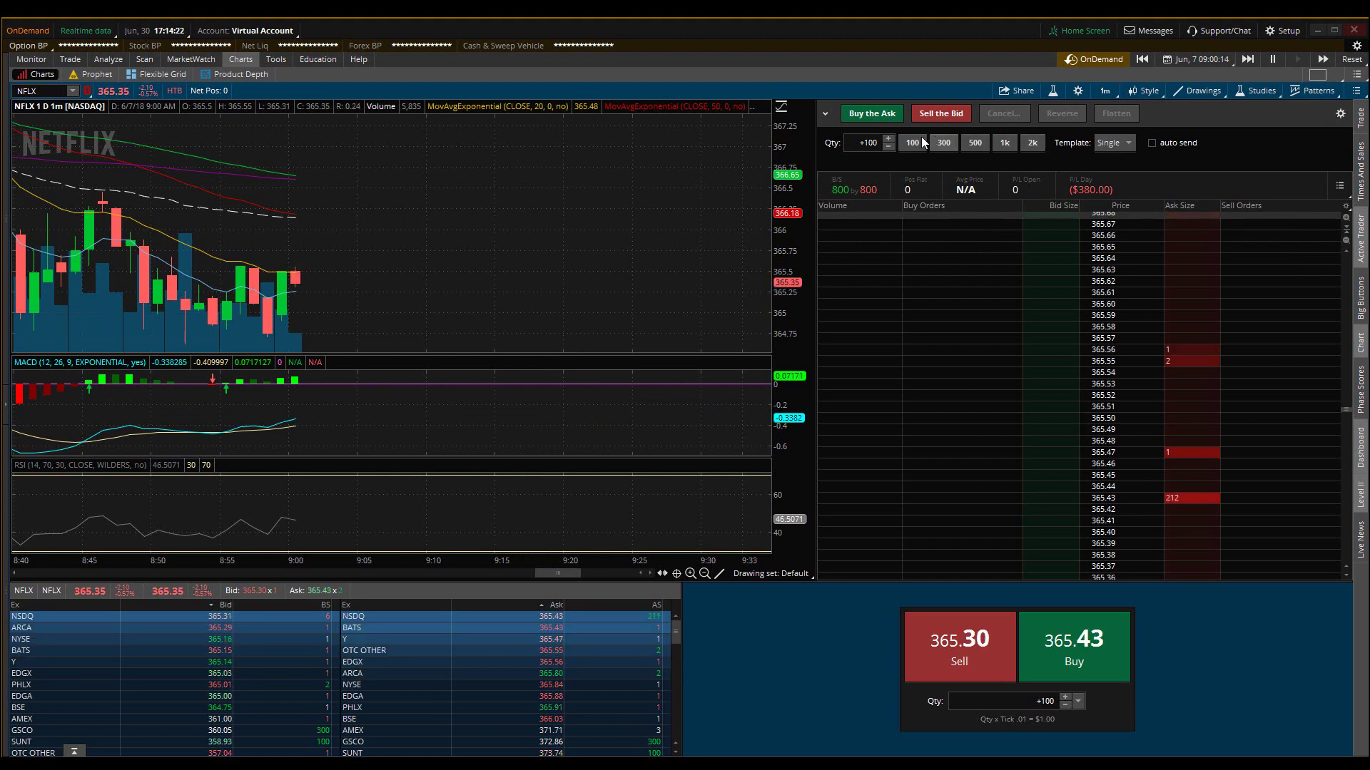
# Buy 100 NFLX shares at the ask with a limit order at 365.43 and send the order
pyautogui.click(875, 120)
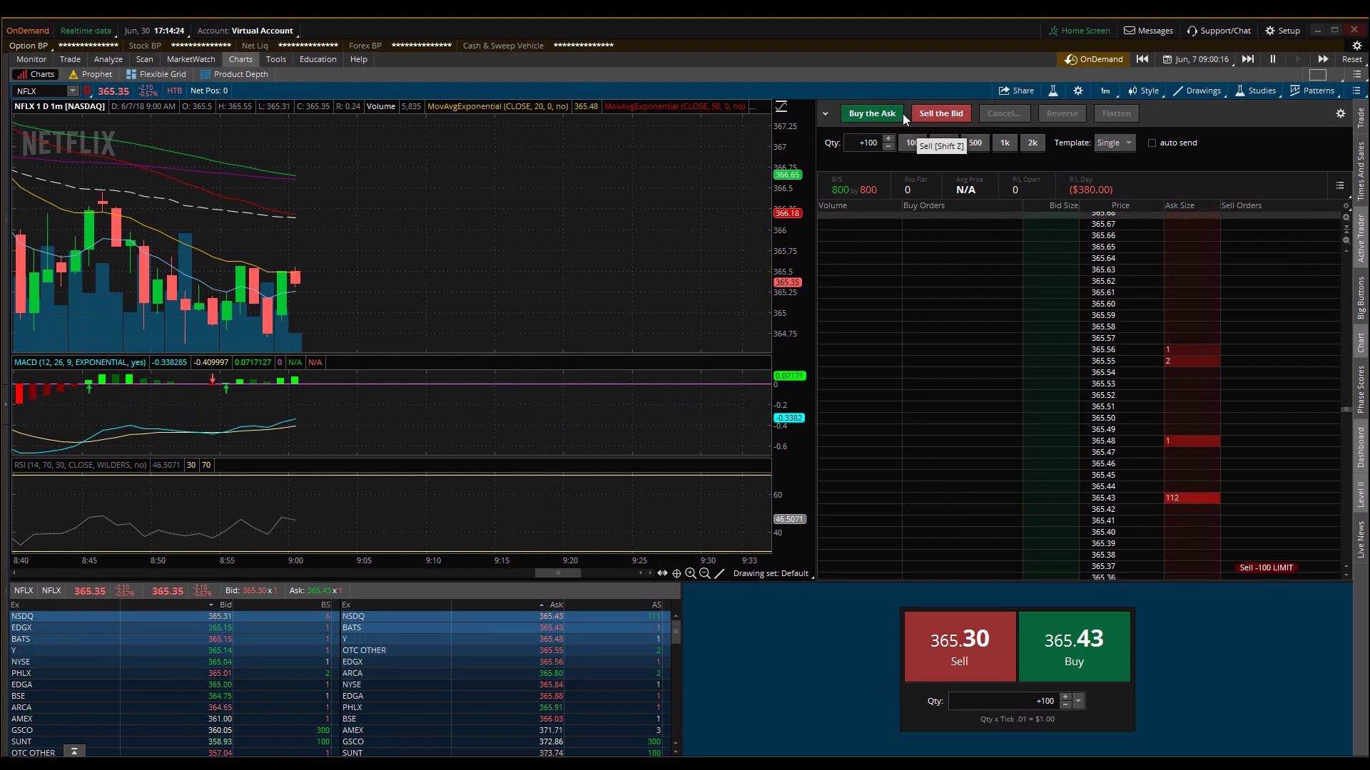
pyautogui.click(901, 113)
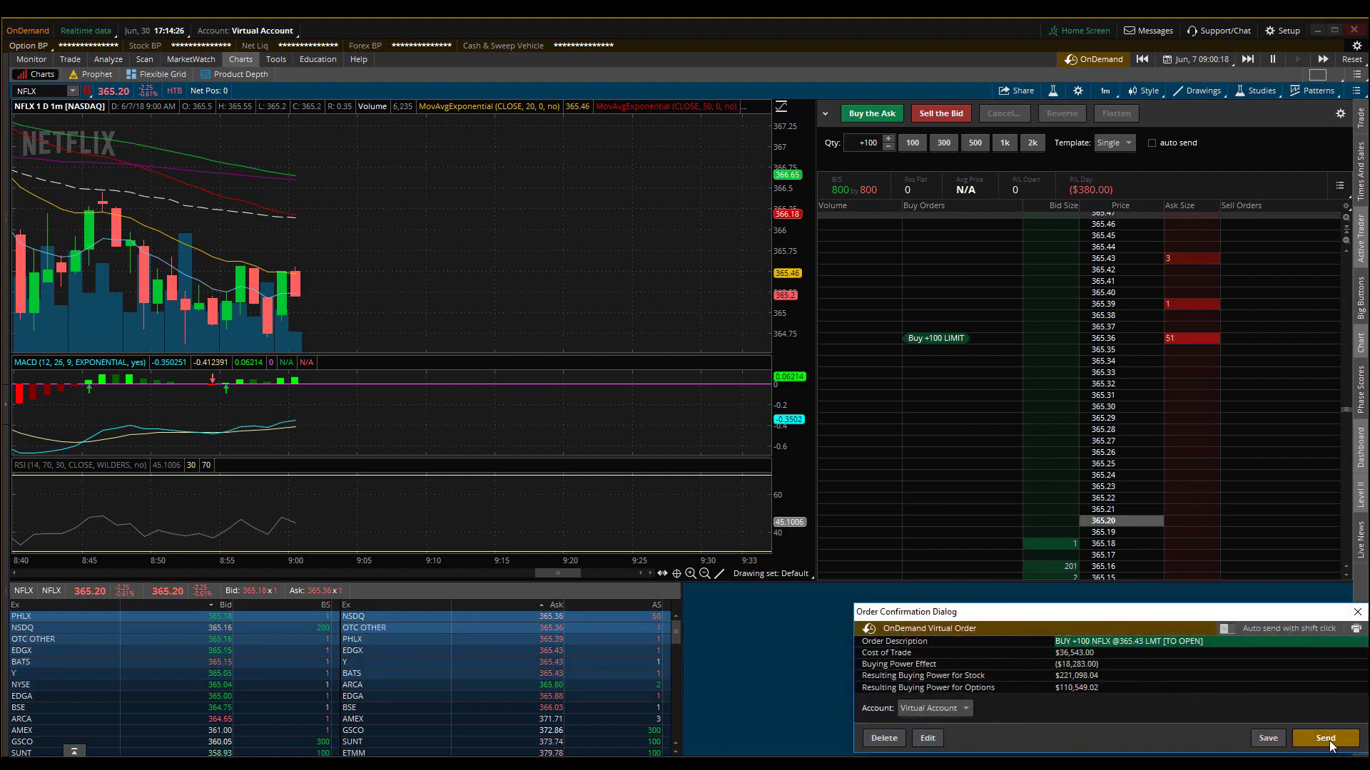
pyautogui.click(1327, 739)
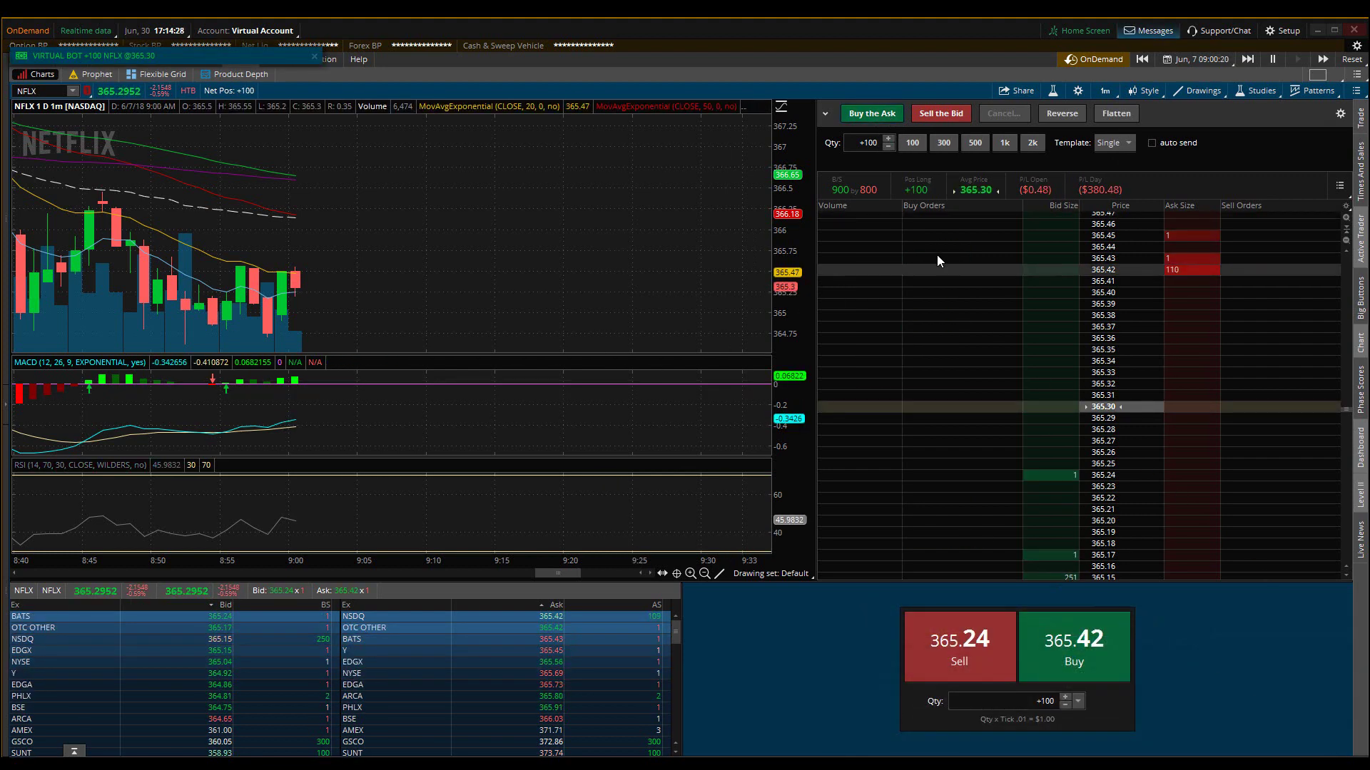
# Sell the 100 held NFLX shares at the bid with a limit order at 365.24 and send the order
pyautogui.click(951, 116)
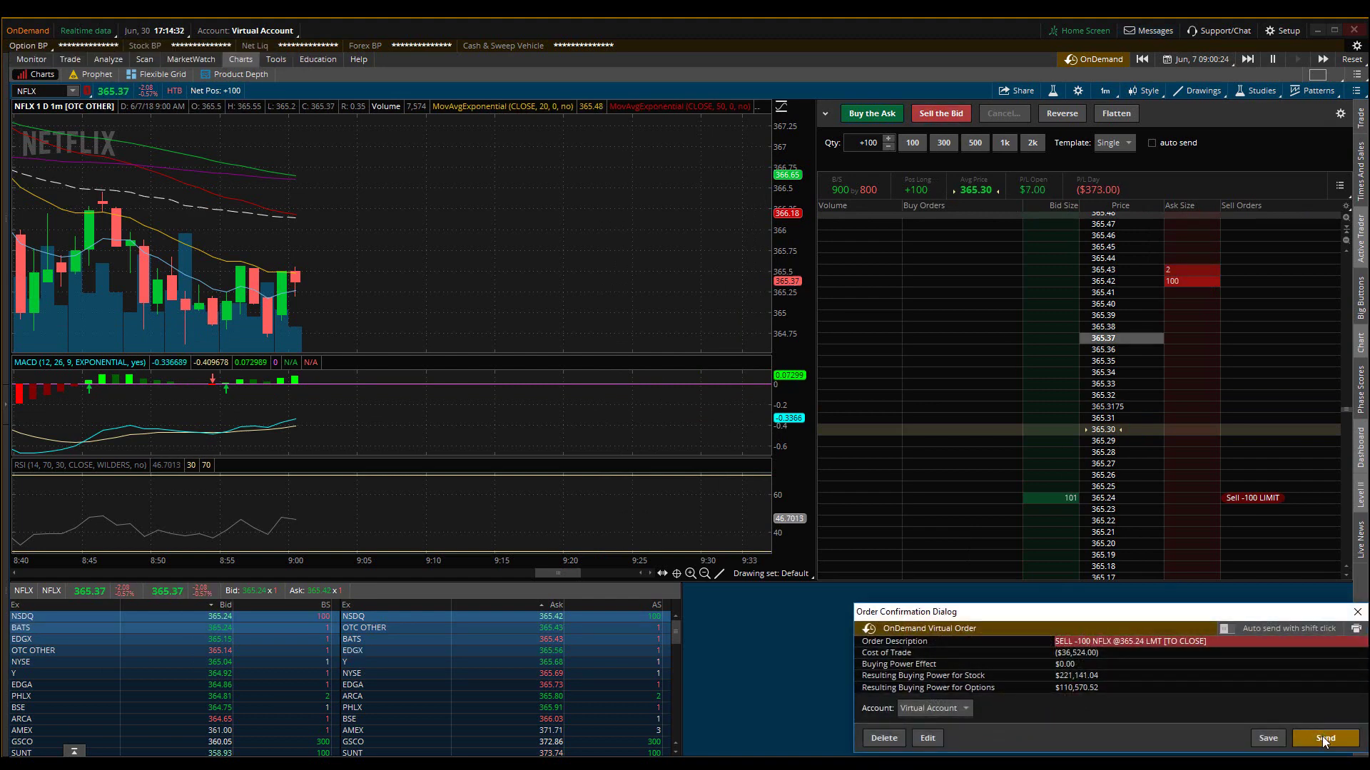
pyautogui.click(1317, 736)
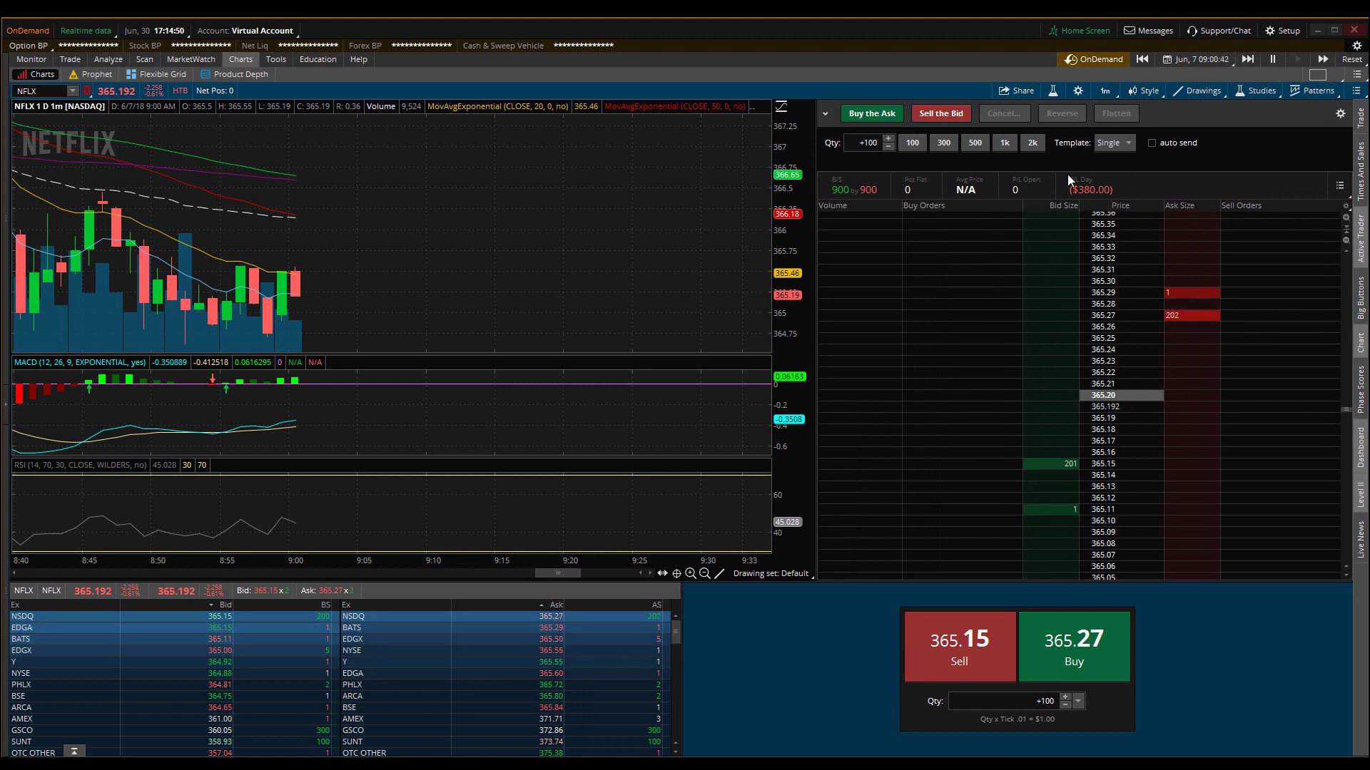
pyautogui.click(1206, 258)
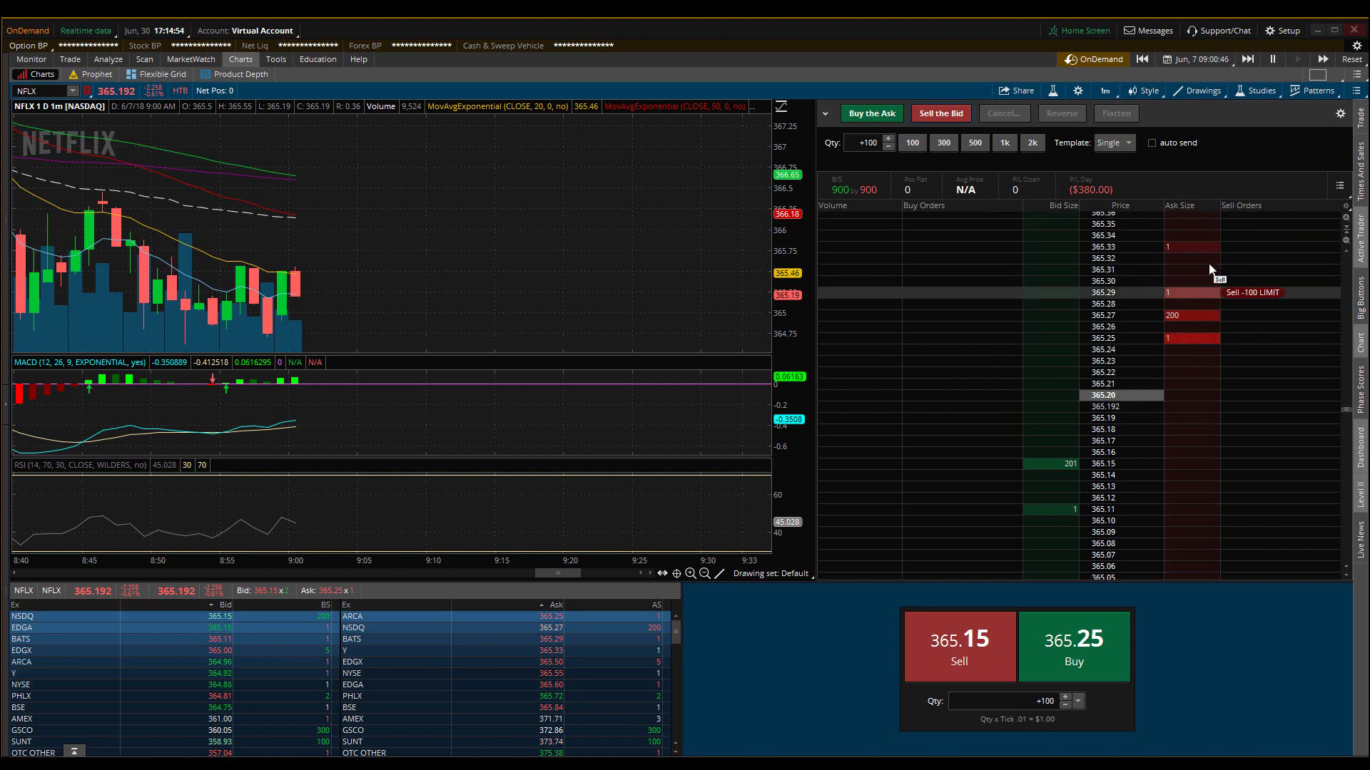
# Turn on auto send and buy NFLX at the ask in repeated 100-share orders up to 500 shares
pyautogui.click(1152, 142)
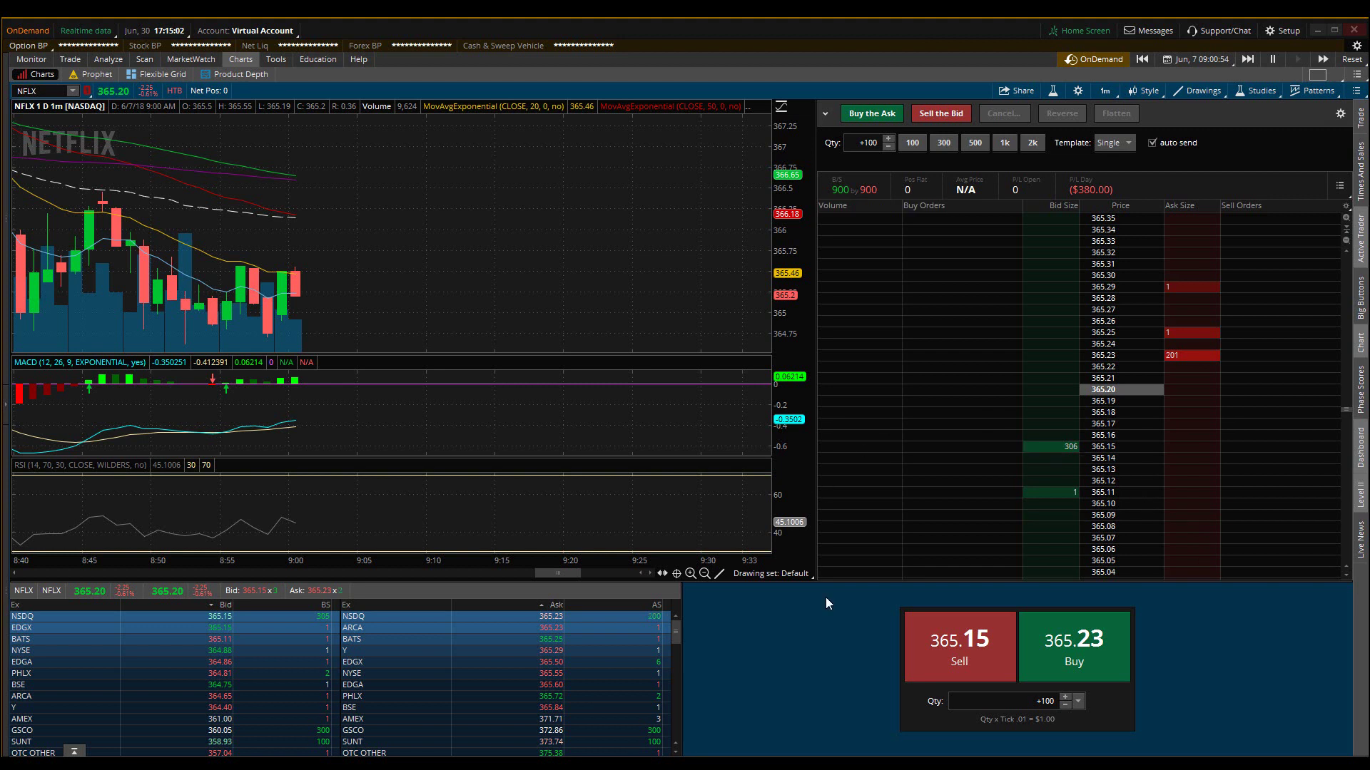
pyautogui.click(1076, 401)
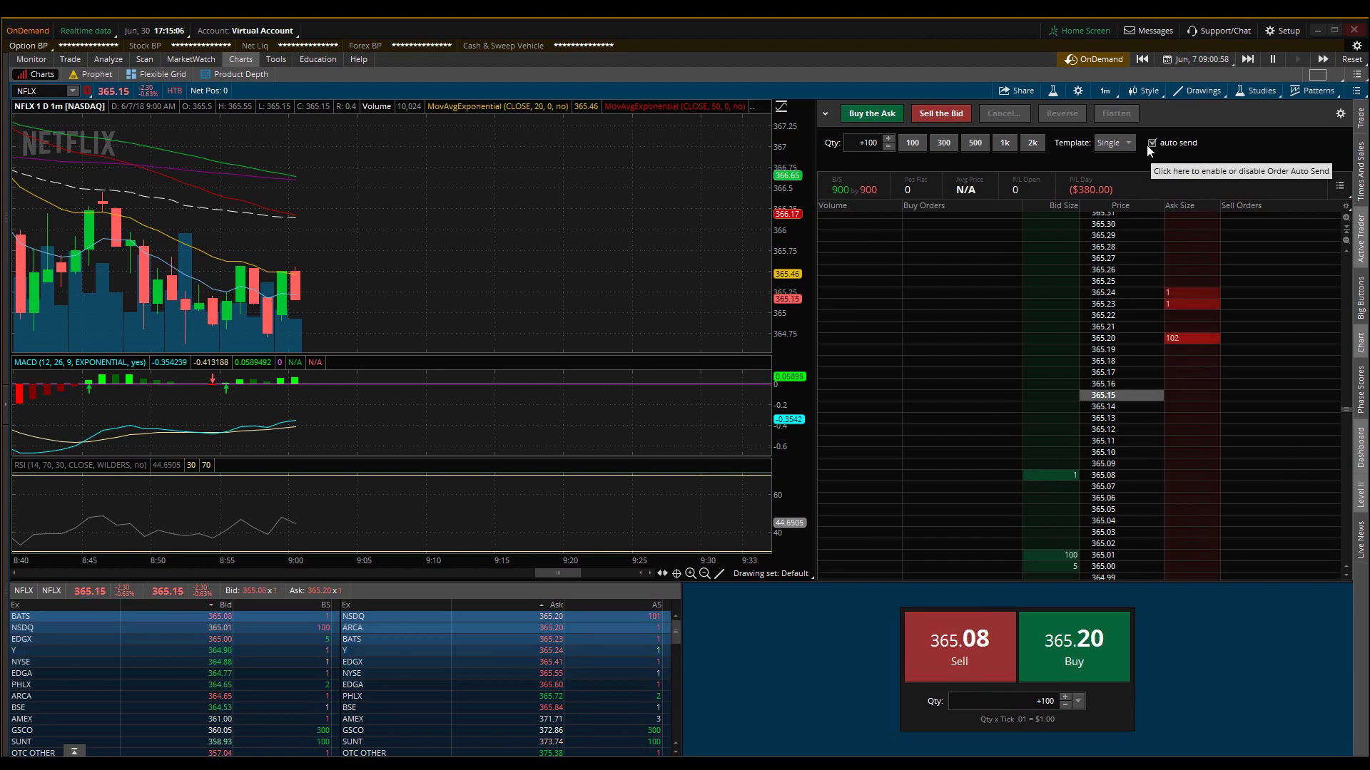
pyautogui.click(882, 121)
pyautogui.click(883, 120)
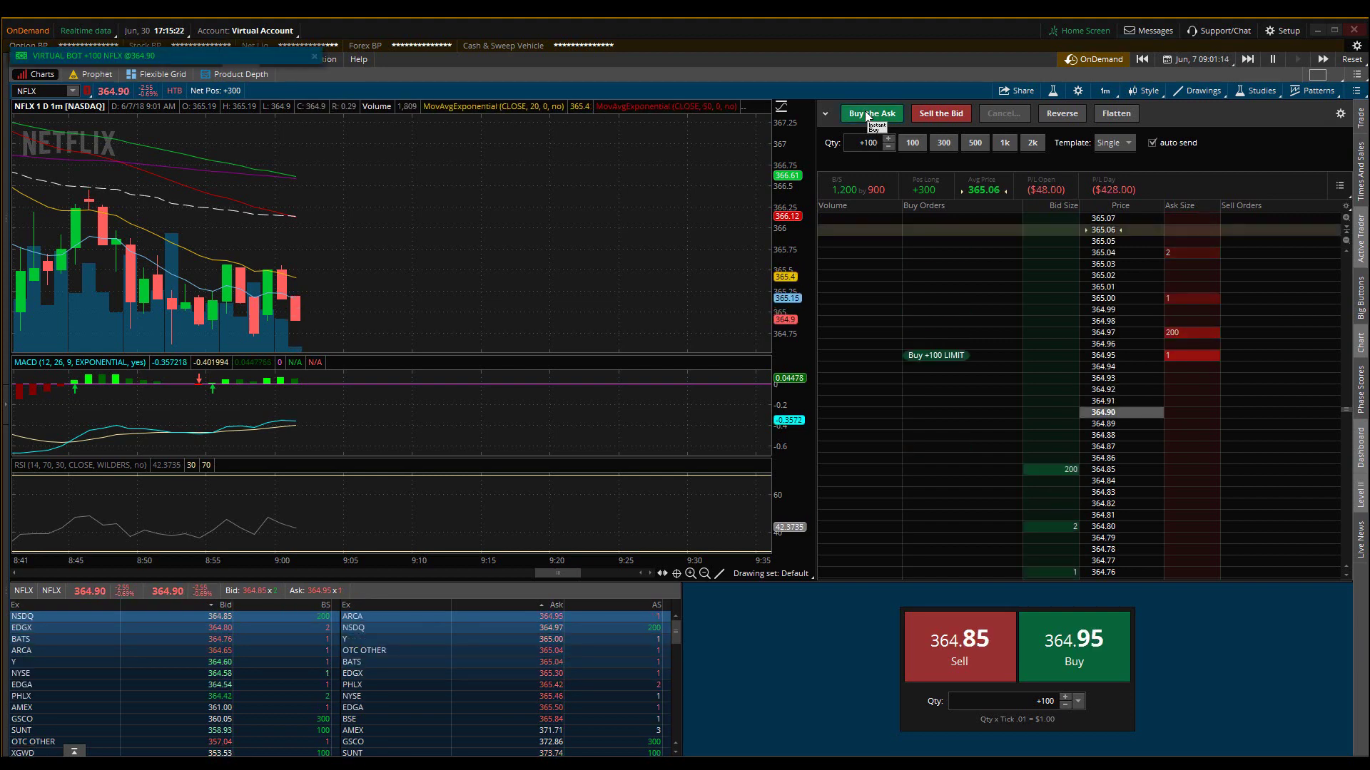
pyautogui.click(1108, 640)
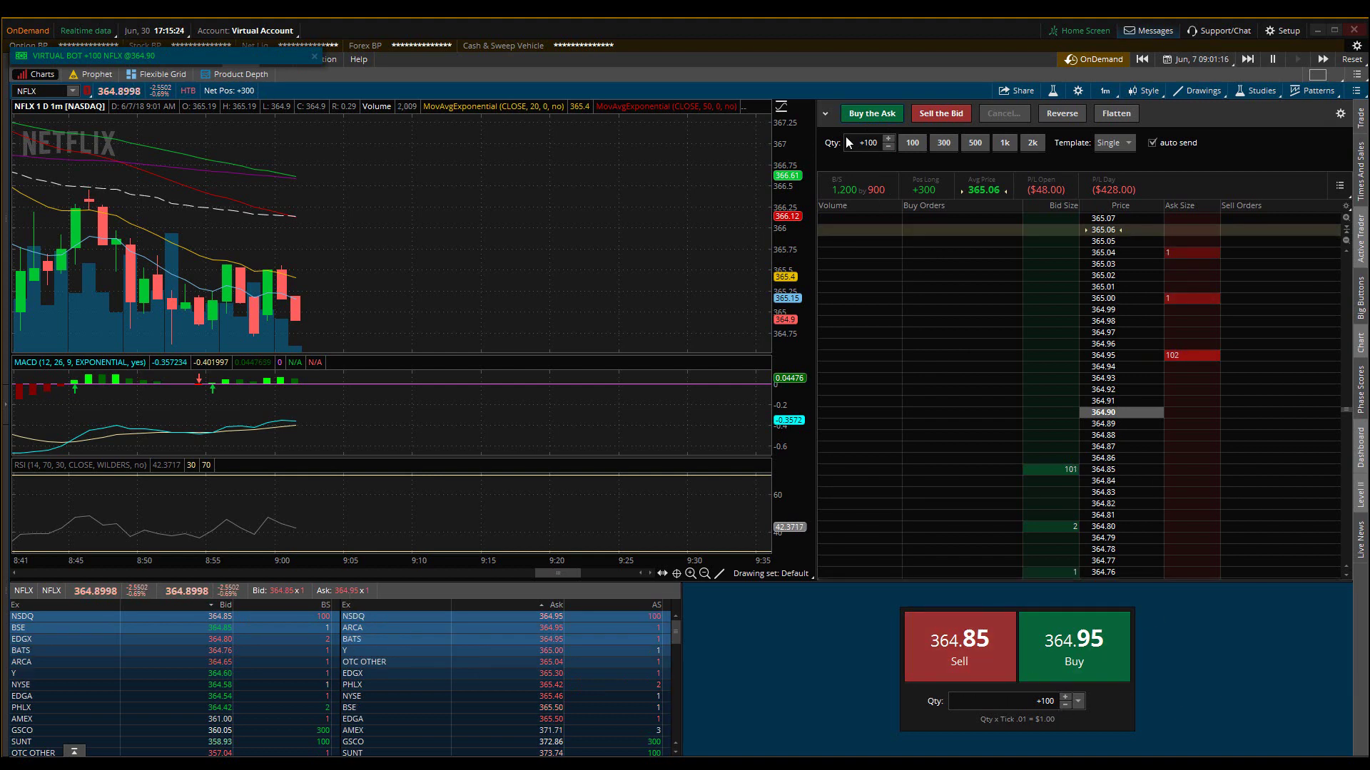
pyautogui.click(864, 114)
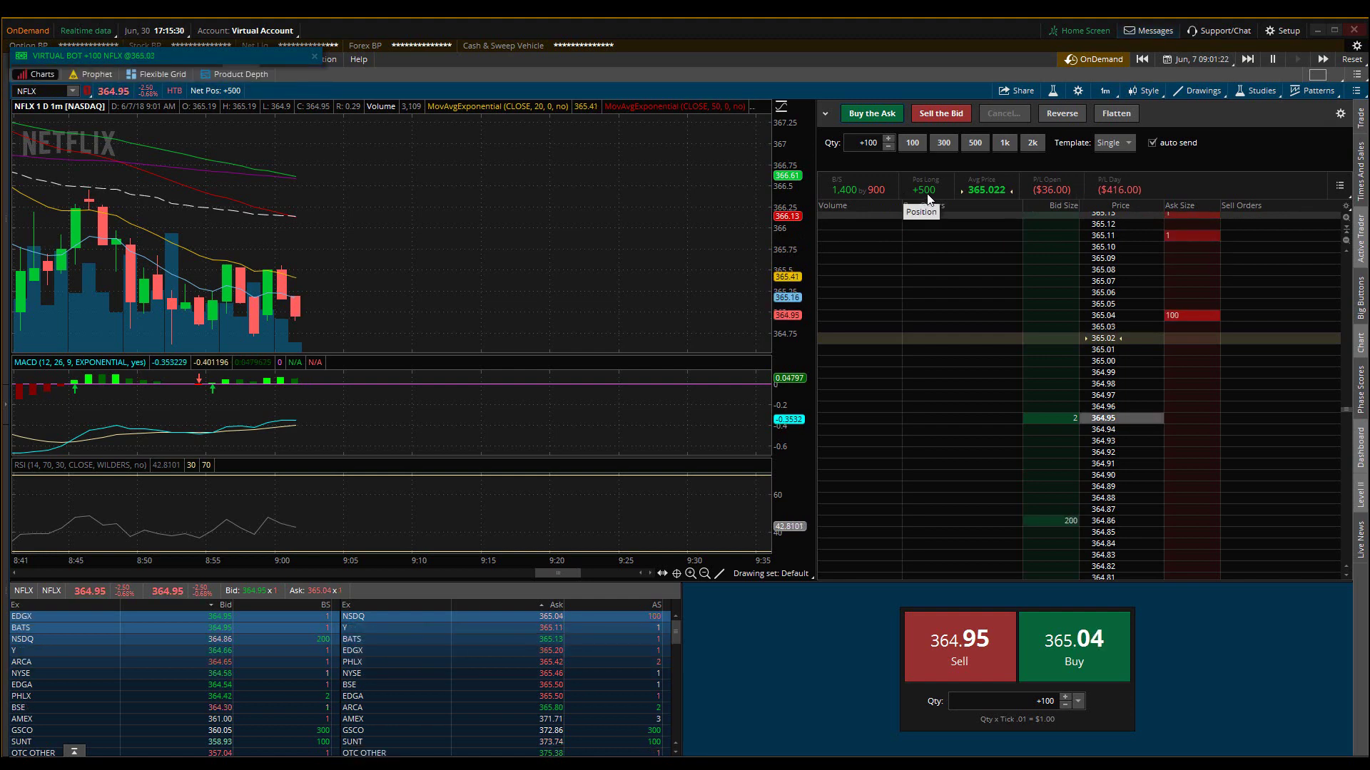
# Sell the 500-share NFLX position at the bid in repeated 100-share orders until flat, sending any order held for confirmation
pyautogui.click(941, 114)
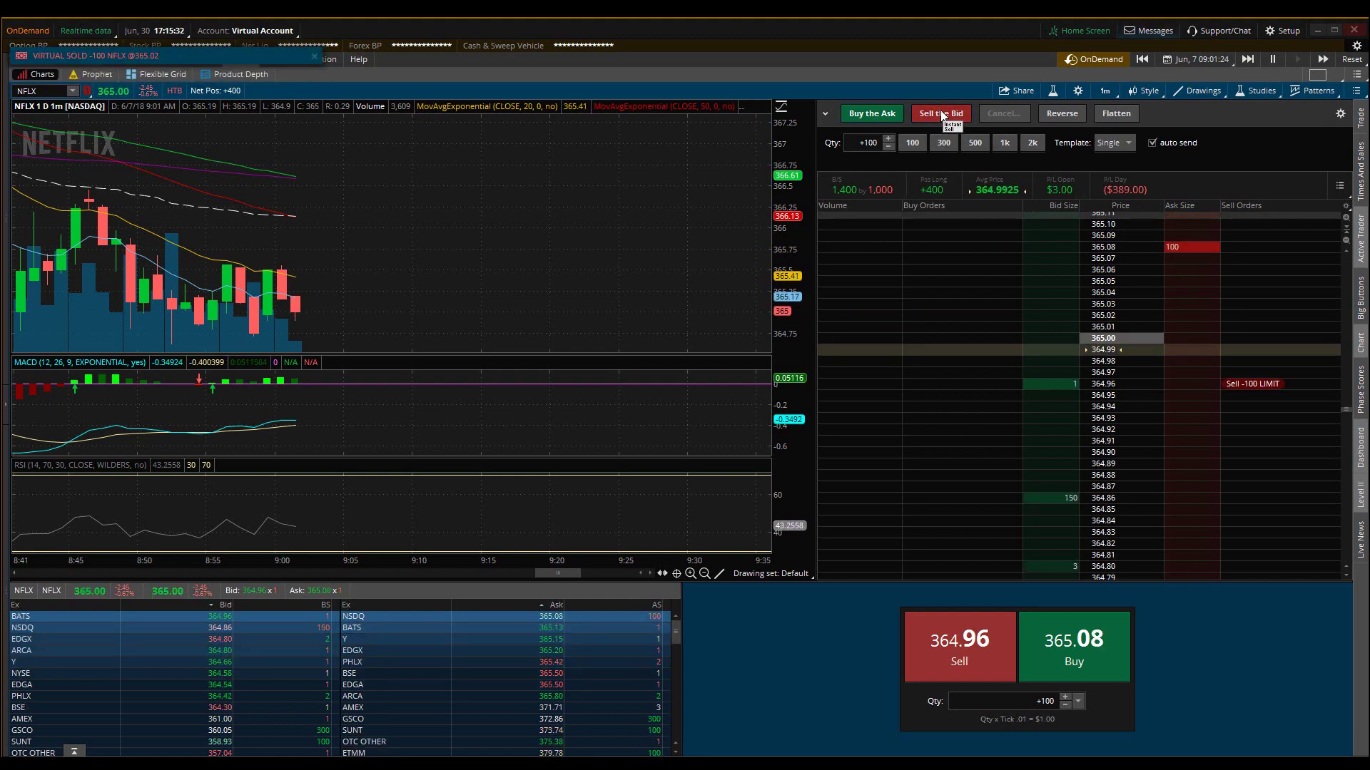
pyautogui.click(1337, 740)
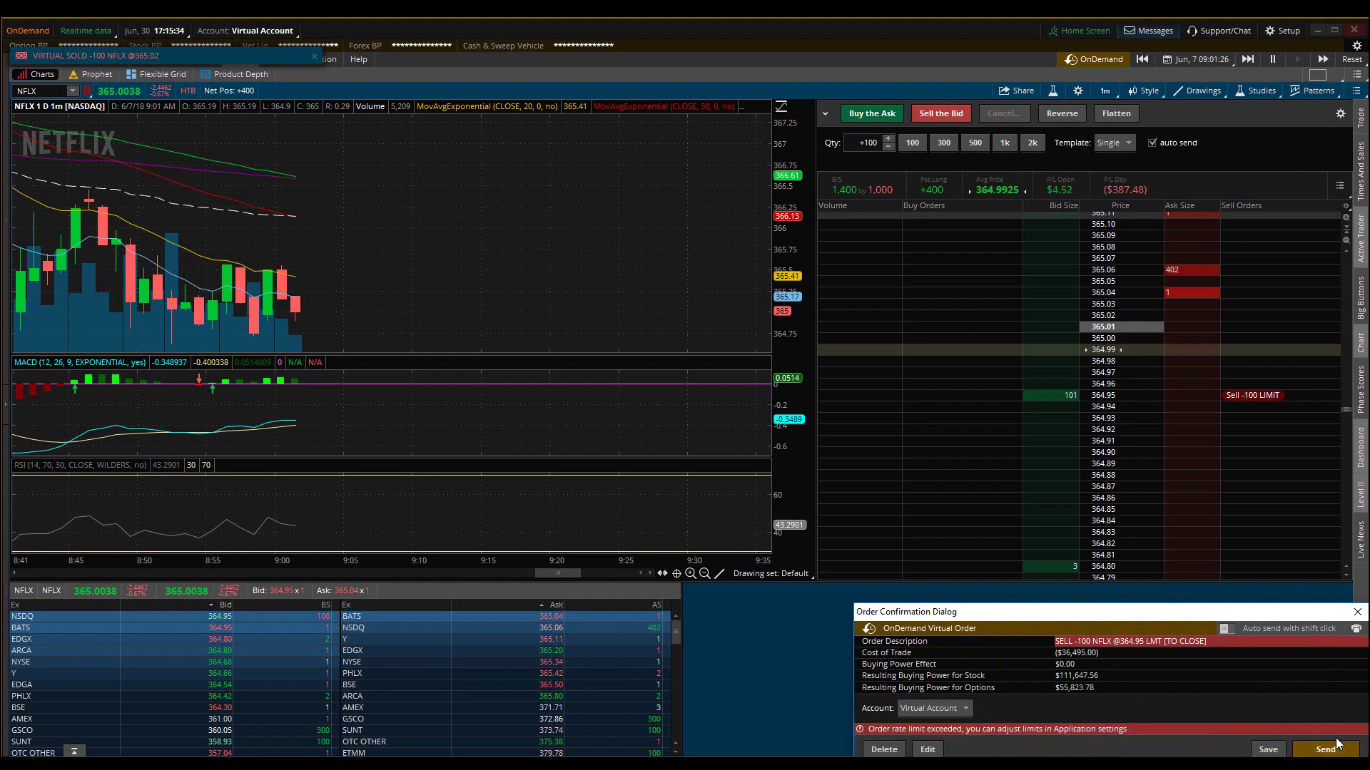
pyautogui.click(1328, 749)
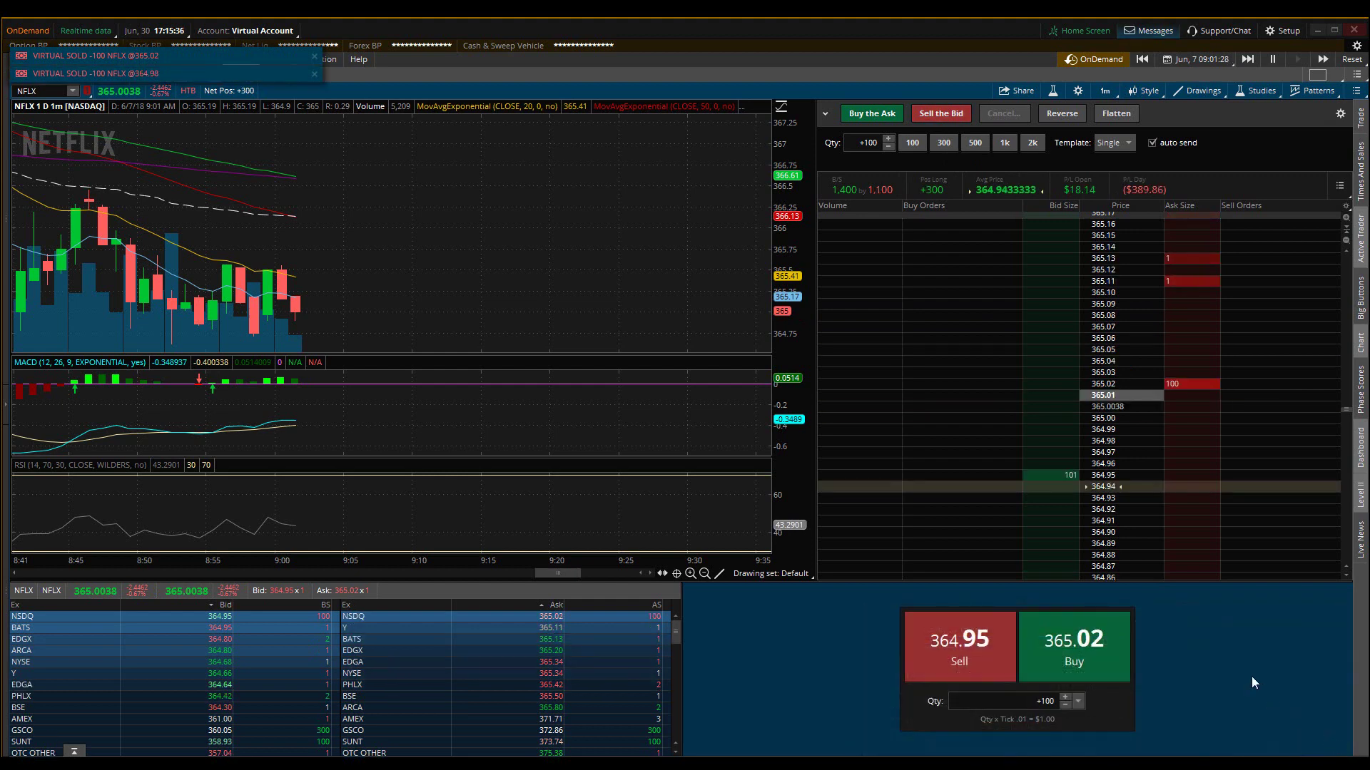
pyautogui.click(940, 114)
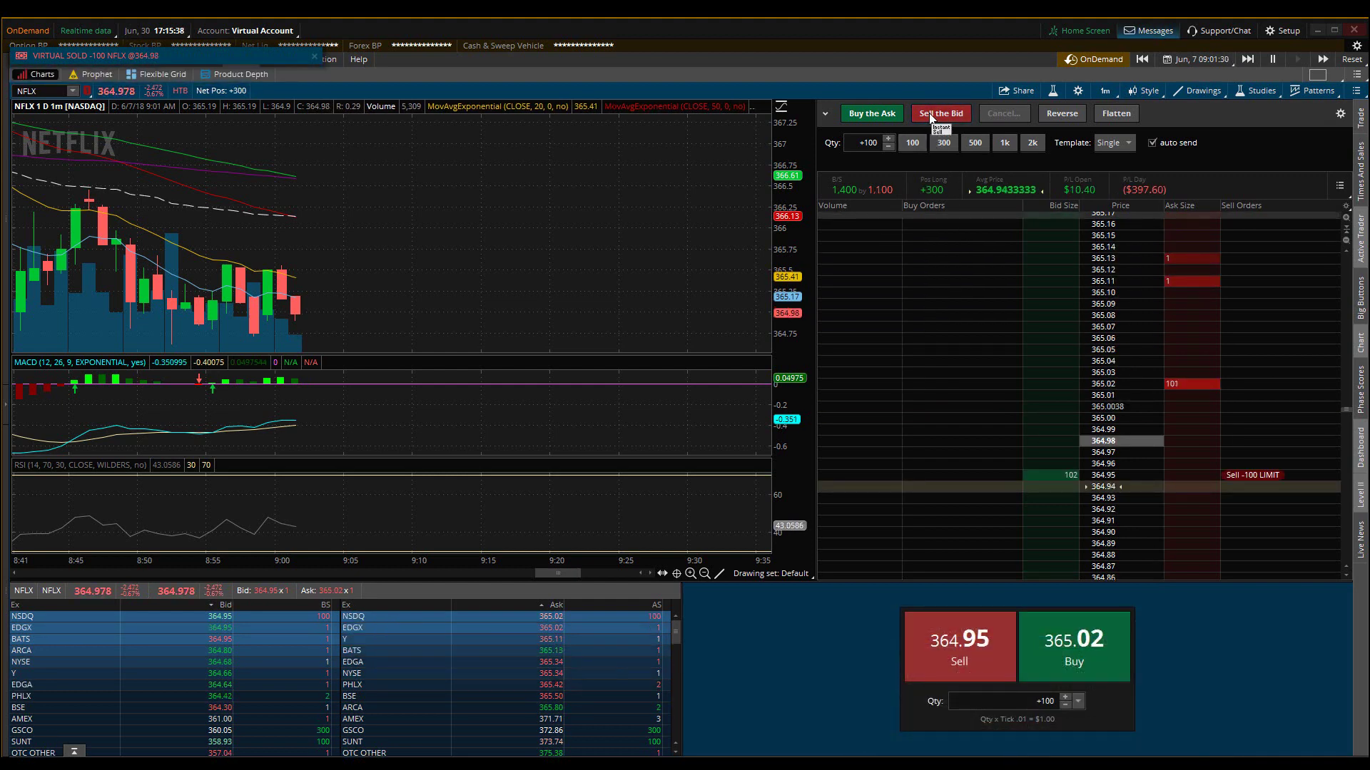
pyautogui.click(939, 114)
pyautogui.click(931, 115)
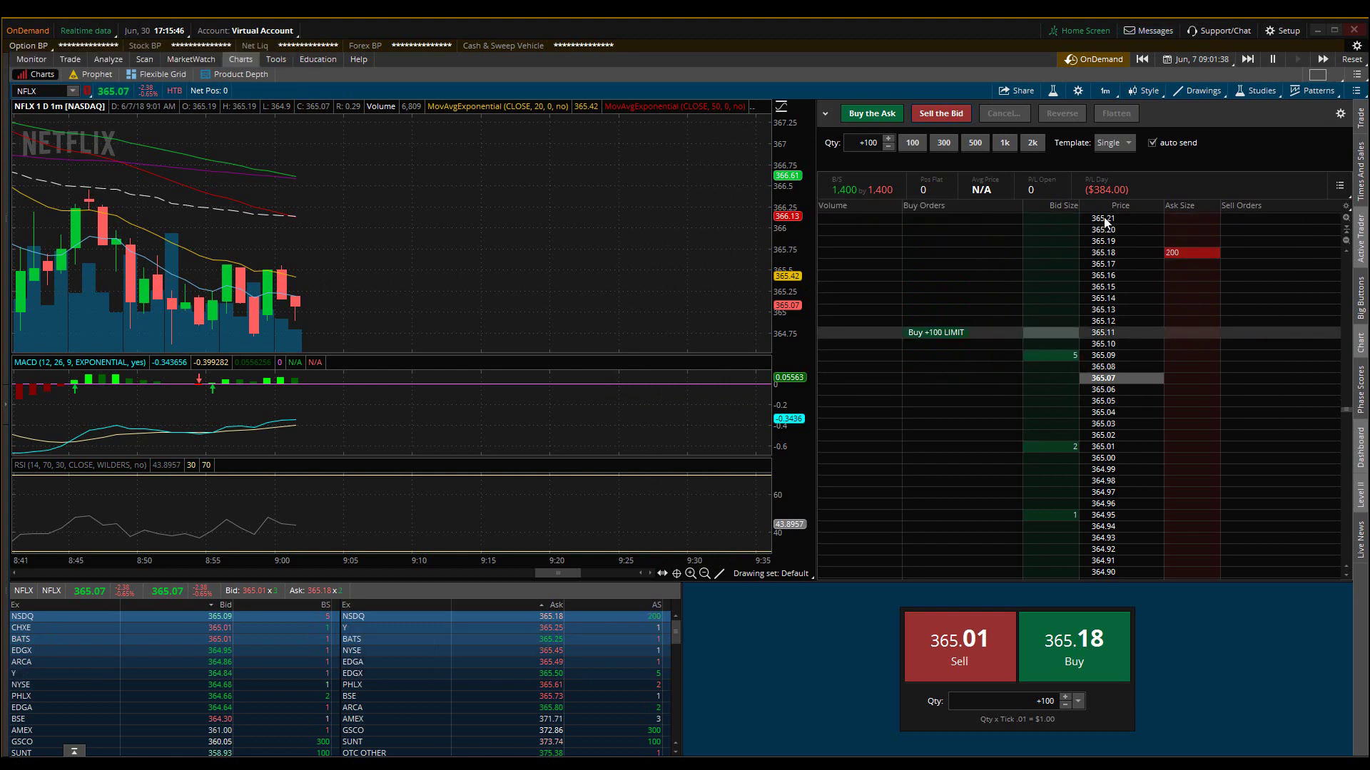
# Turn off auto send, try the 300 and 2k quantity presets, and set the order quantity back to 100 shares
pyautogui.click(1151, 143)
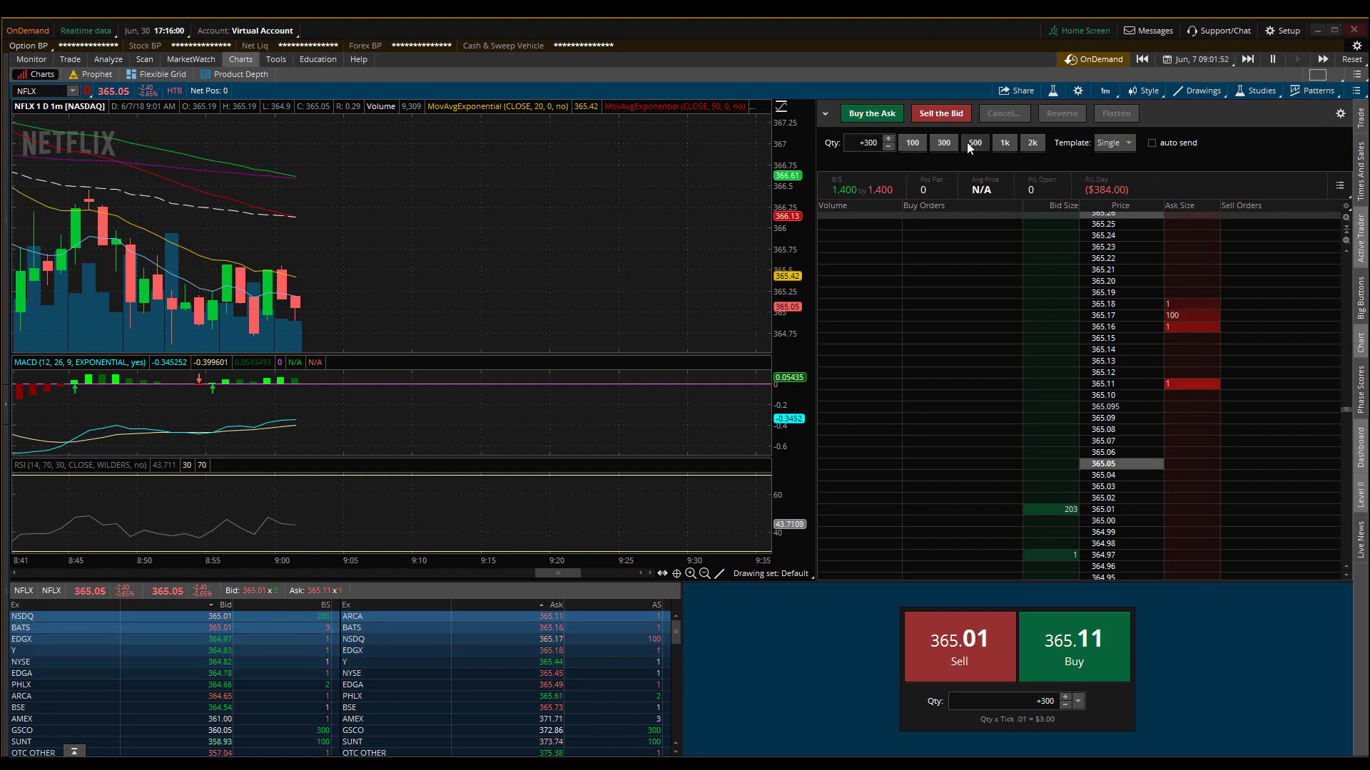
pyautogui.click(1032, 143)
pyautogui.click(912, 145)
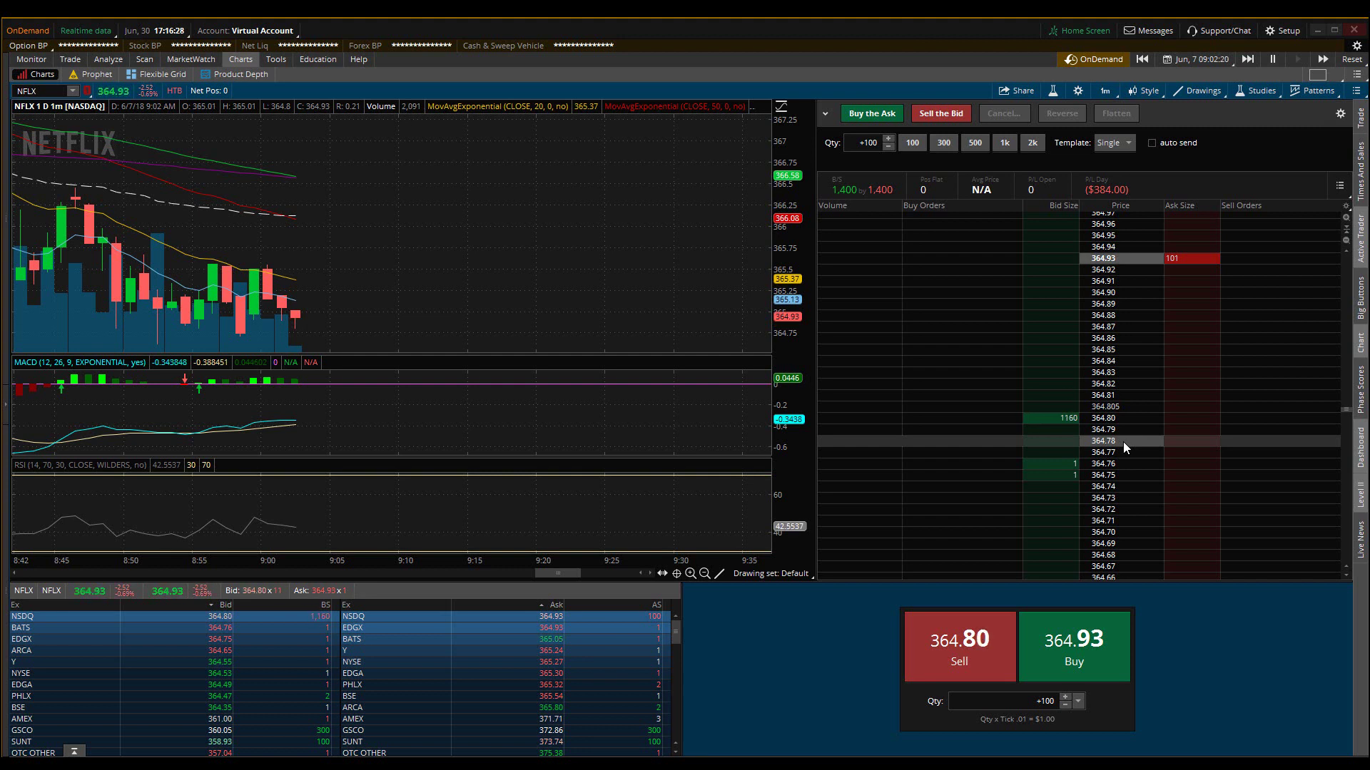
# Preview 100-share sell limit orders at the 364.93 ask and at higher ladder prices such as 365.33 and 365.50
pyautogui.click(1181, 262)
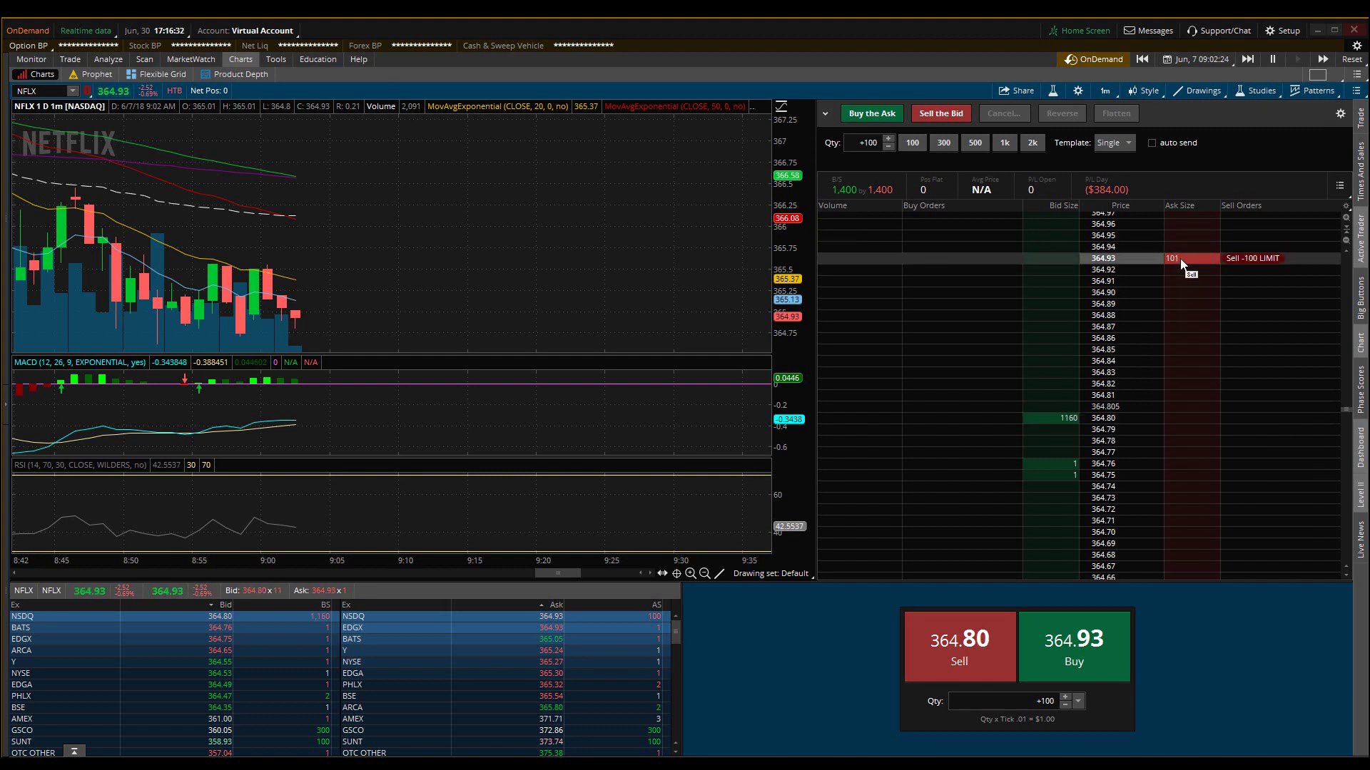
pyautogui.scroll(5, 1191, 299)
pyautogui.click(1196, 315)
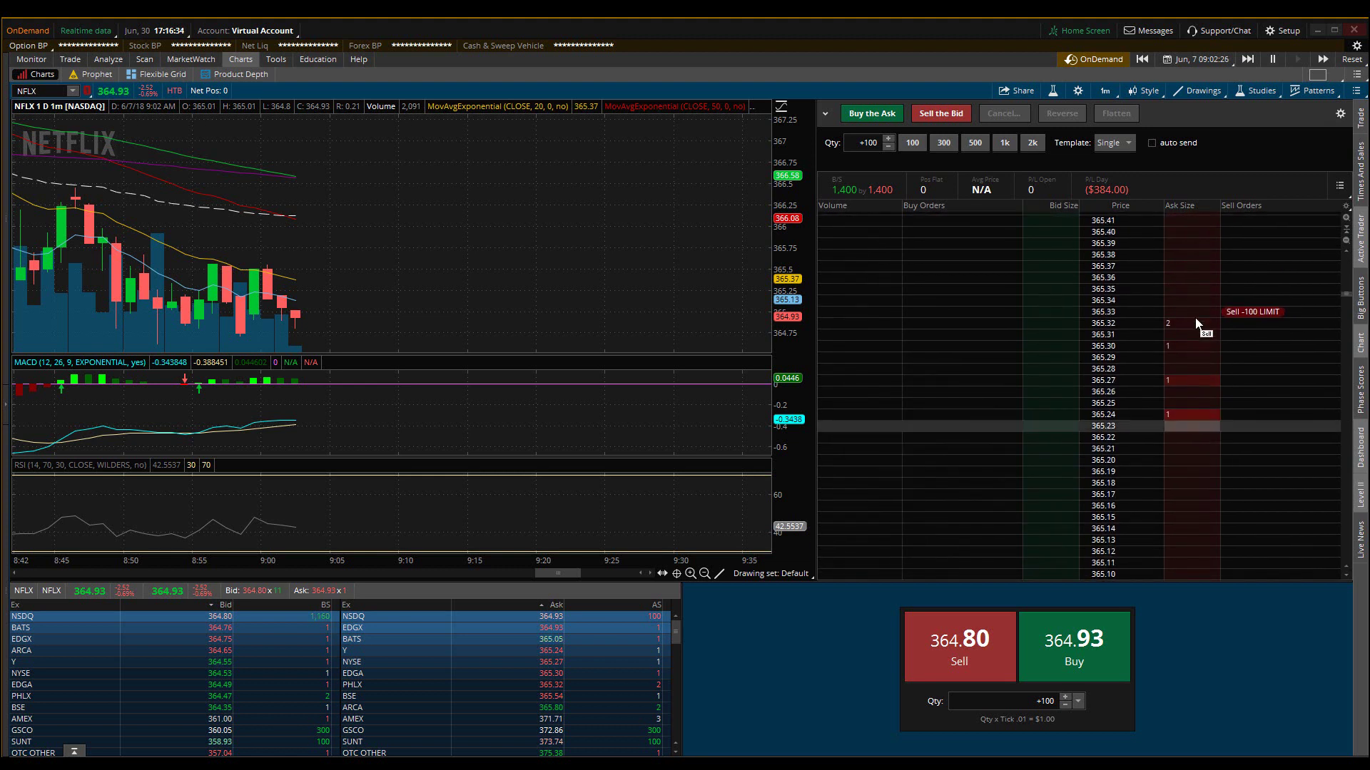
pyautogui.scroll(3, 1196, 322)
pyautogui.click(1195, 340)
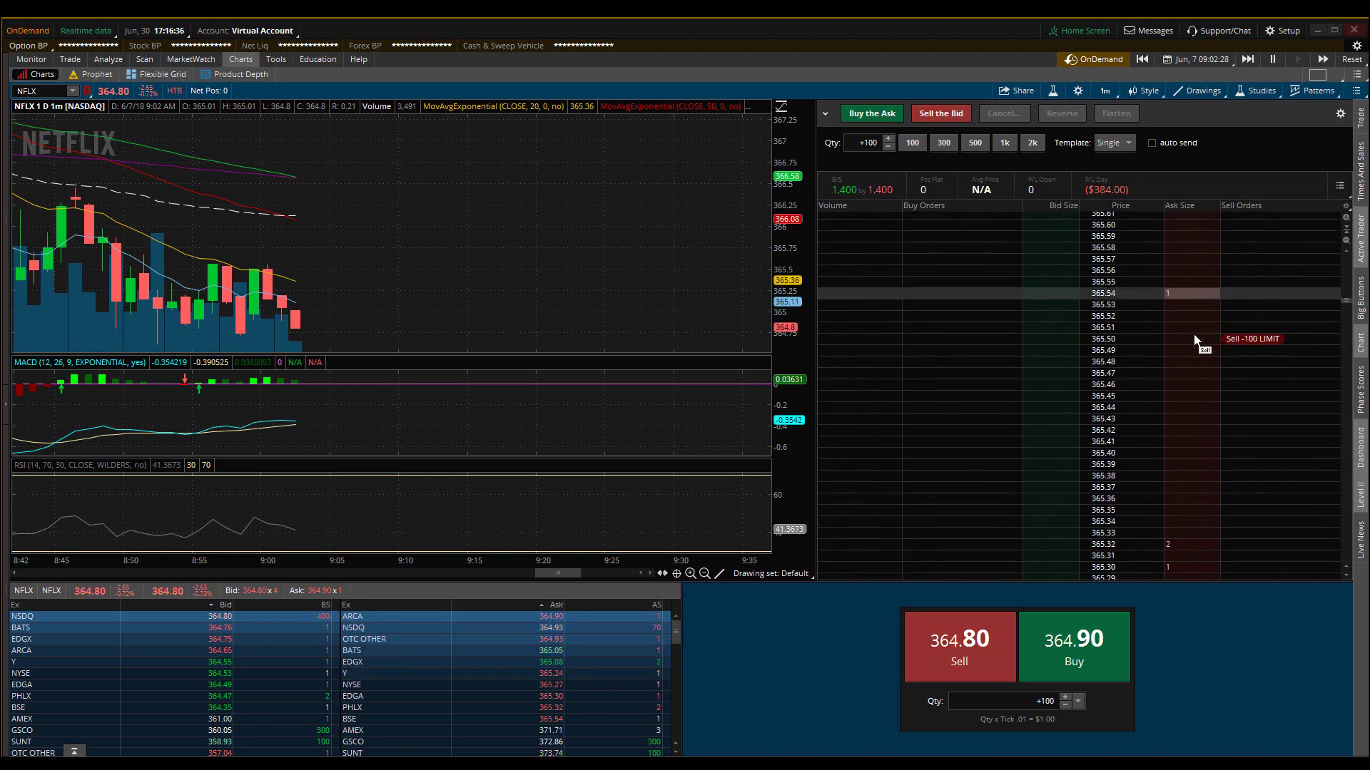
# Preview 100-share buy orders on the bid side of the ladder, a stop at 364.89 and limits at 364.80 and 364.49
pyautogui.scroll(-10, 1201, 353)
pyautogui.click(1061, 304)
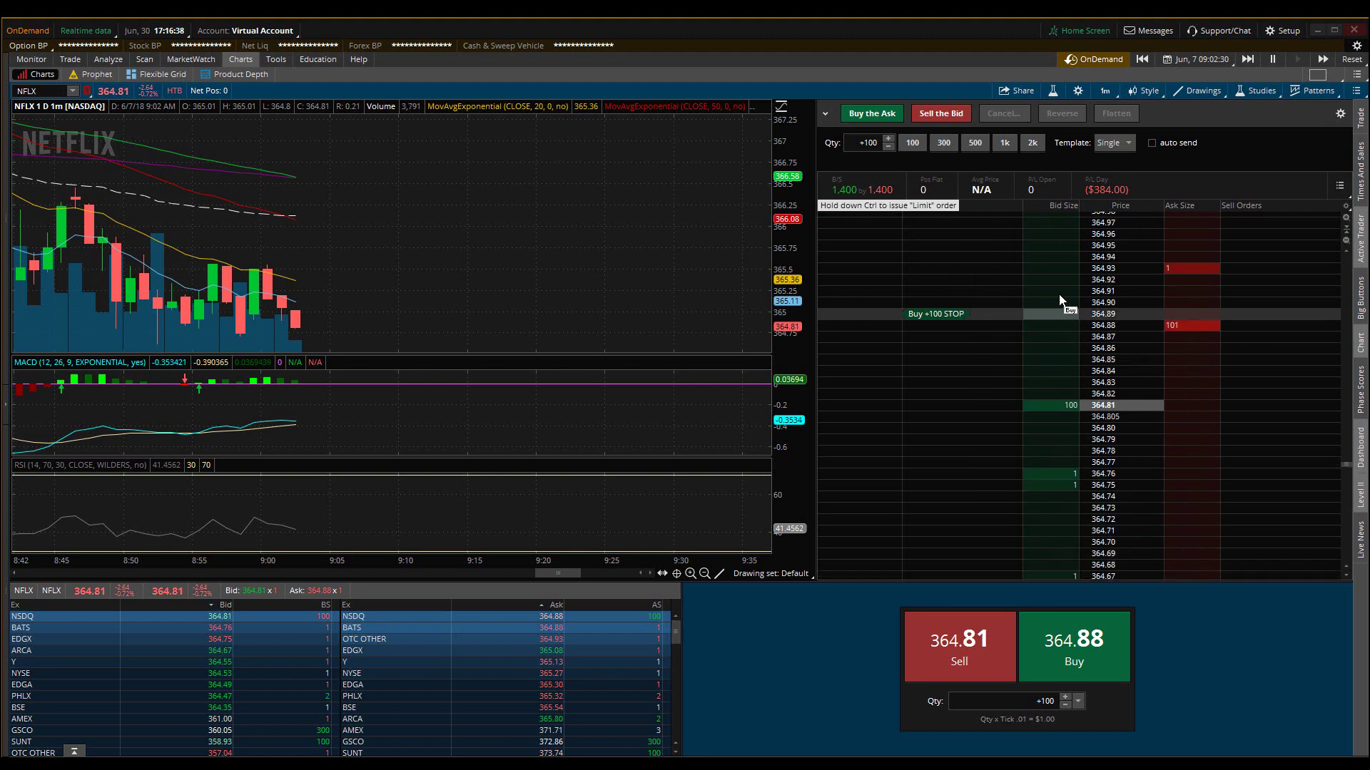
pyautogui.scroll(-3, 1056, 293)
pyautogui.click(1048, 272)
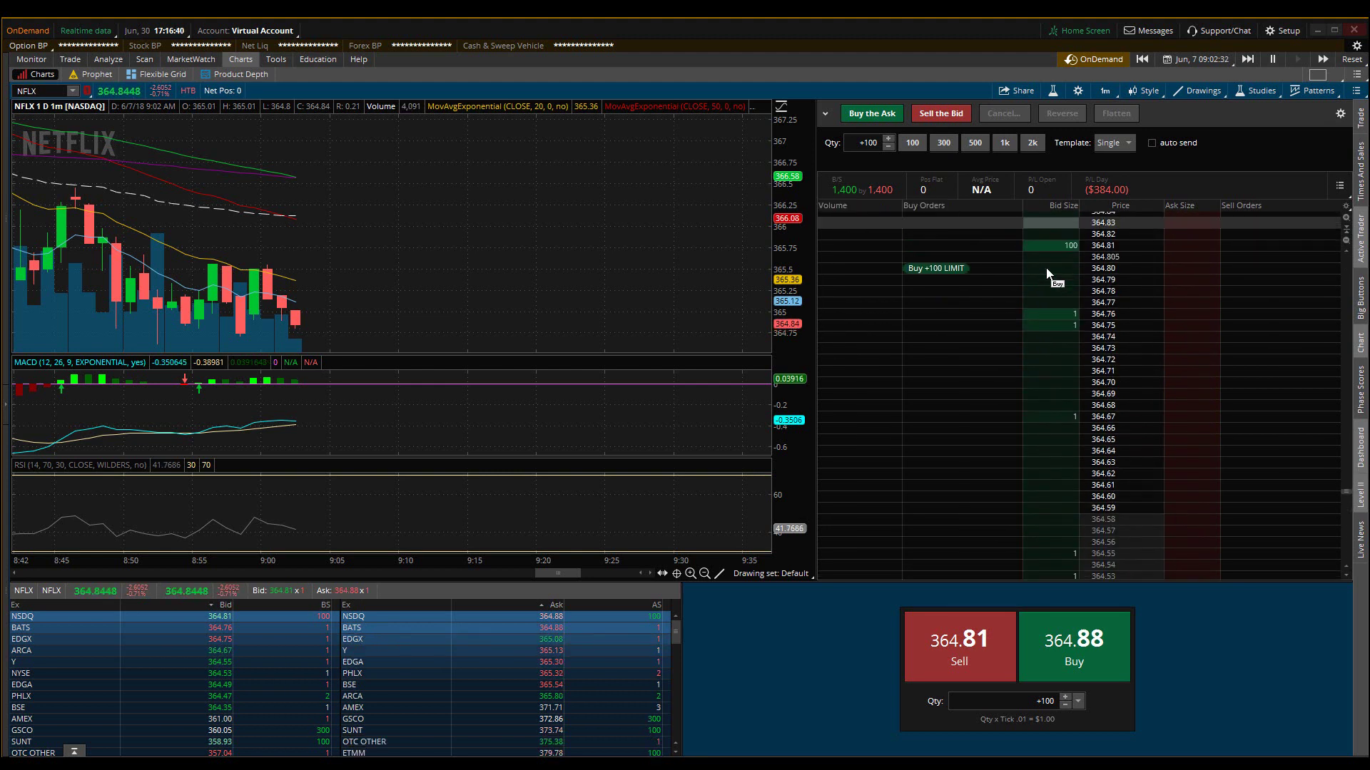
pyautogui.scroll(-5, 1049, 269)
pyautogui.moveTo(1049, 273); pyautogui.dragTo(1054, 311)
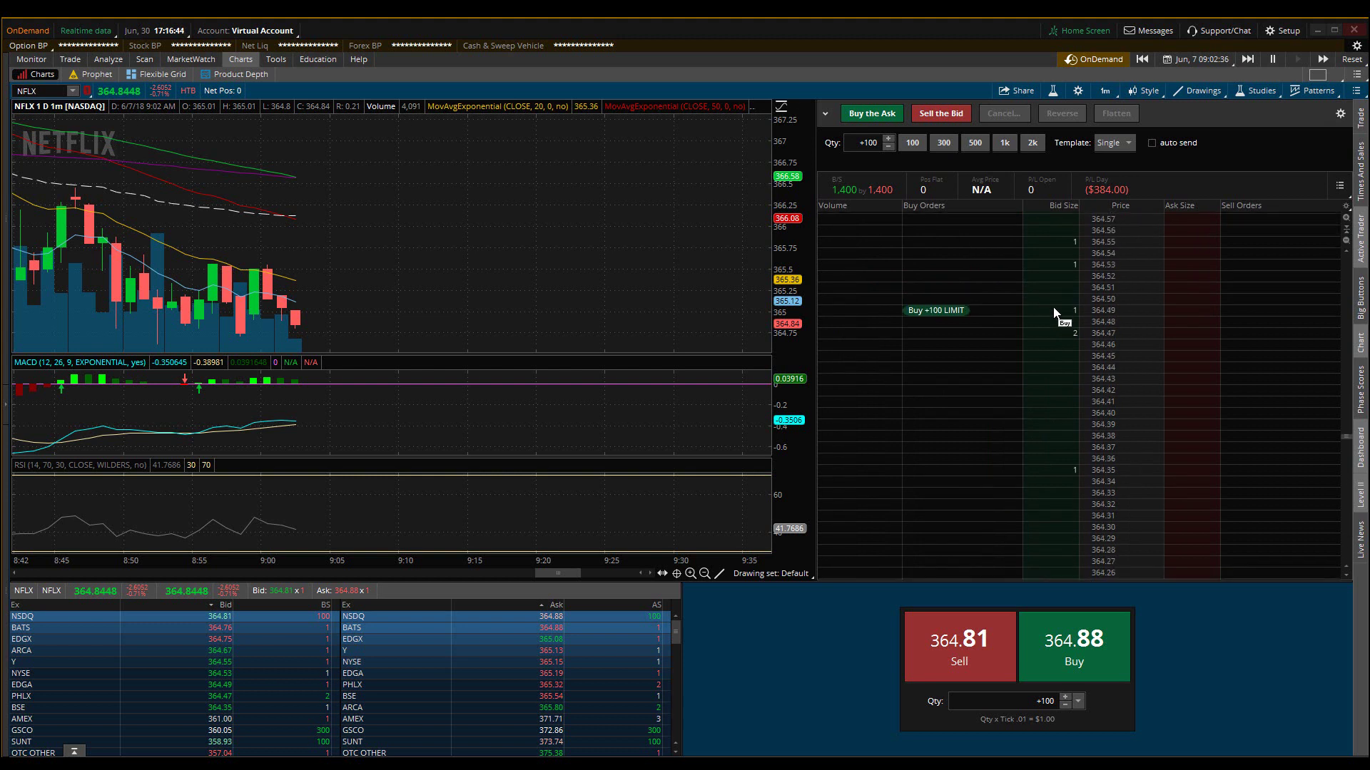
pyautogui.scroll(3, 1054, 312)
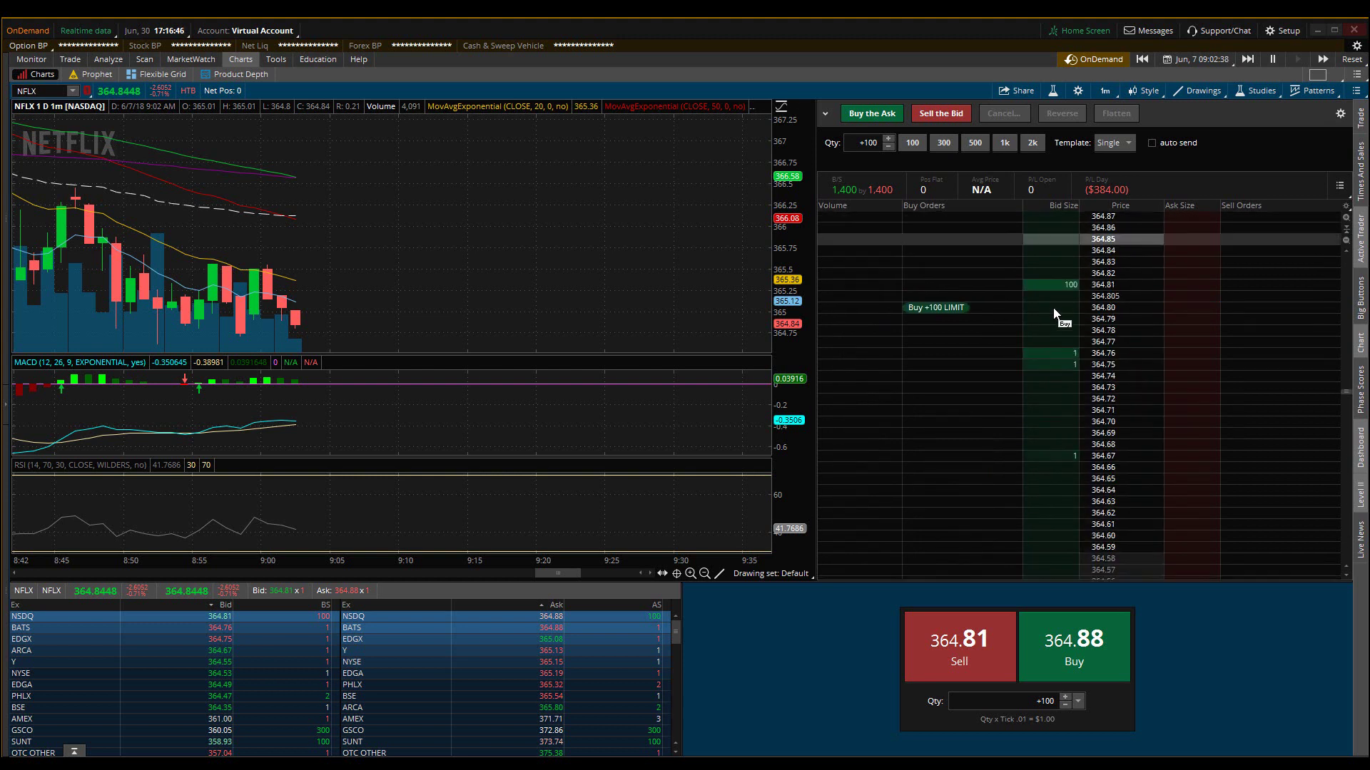
# Return to the ask side of the NFLX price ladder and pause the OnDemand playback
pyautogui.click(1176, 314)
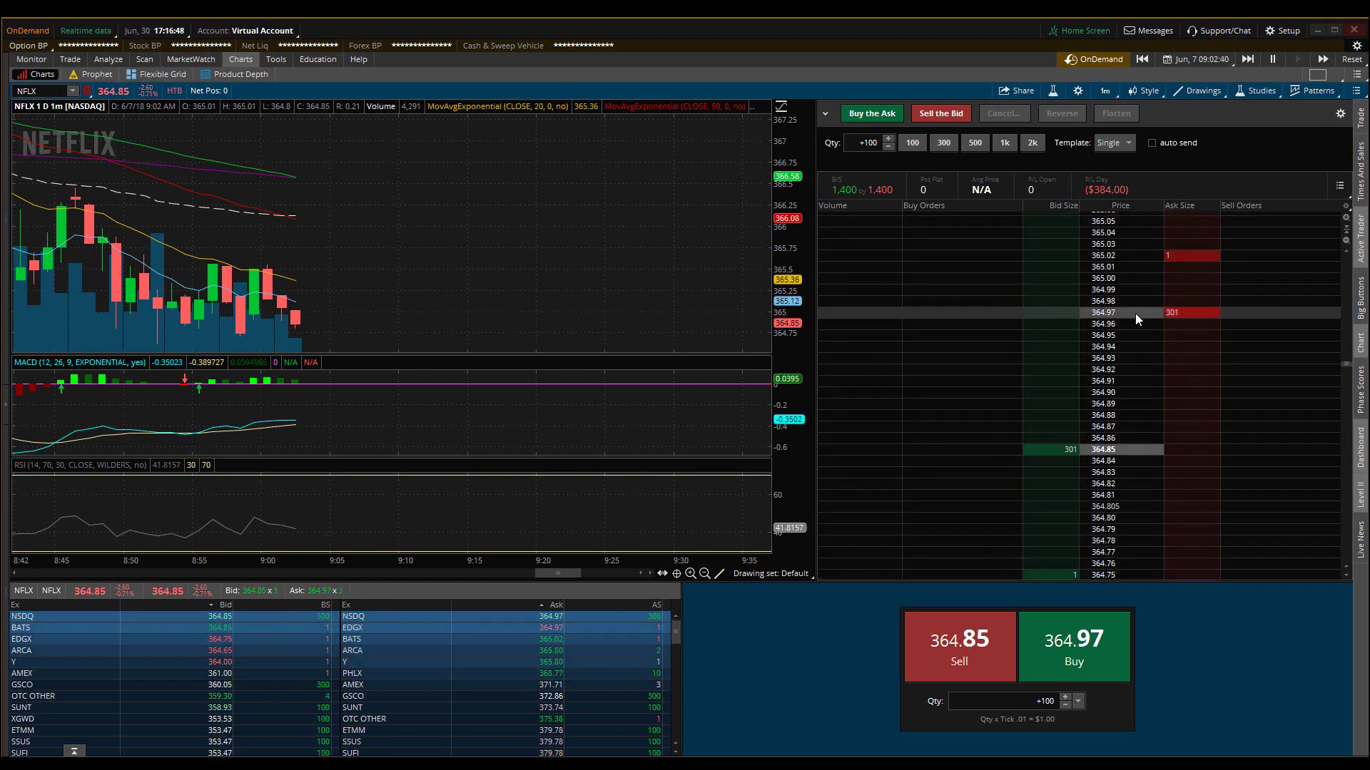
pyautogui.moveTo(1184, 316); pyautogui.dragTo(1178, 328)
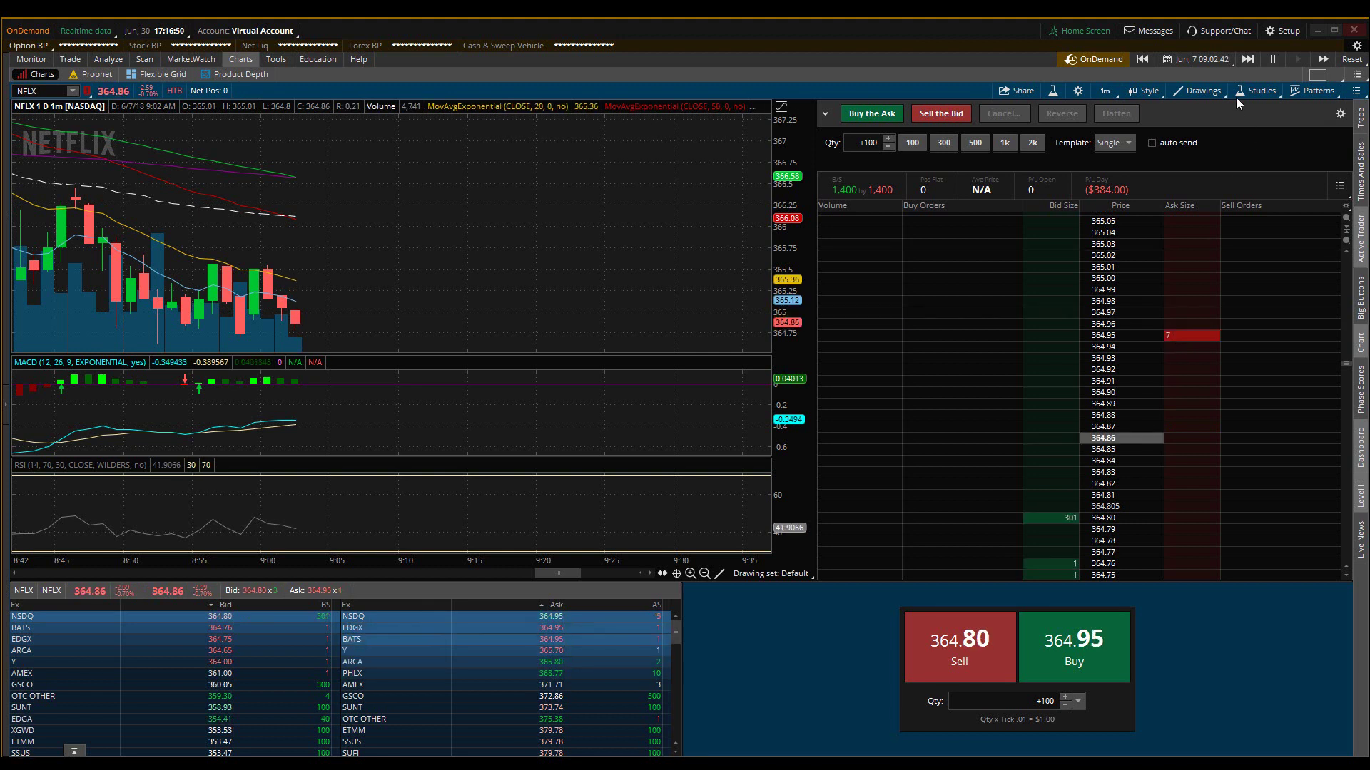
pyautogui.click(1272, 59)
# Preview 100-share sell limit orders at the 364.94 ask and inside the spread at 364.92
pyautogui.click(1182, 347)
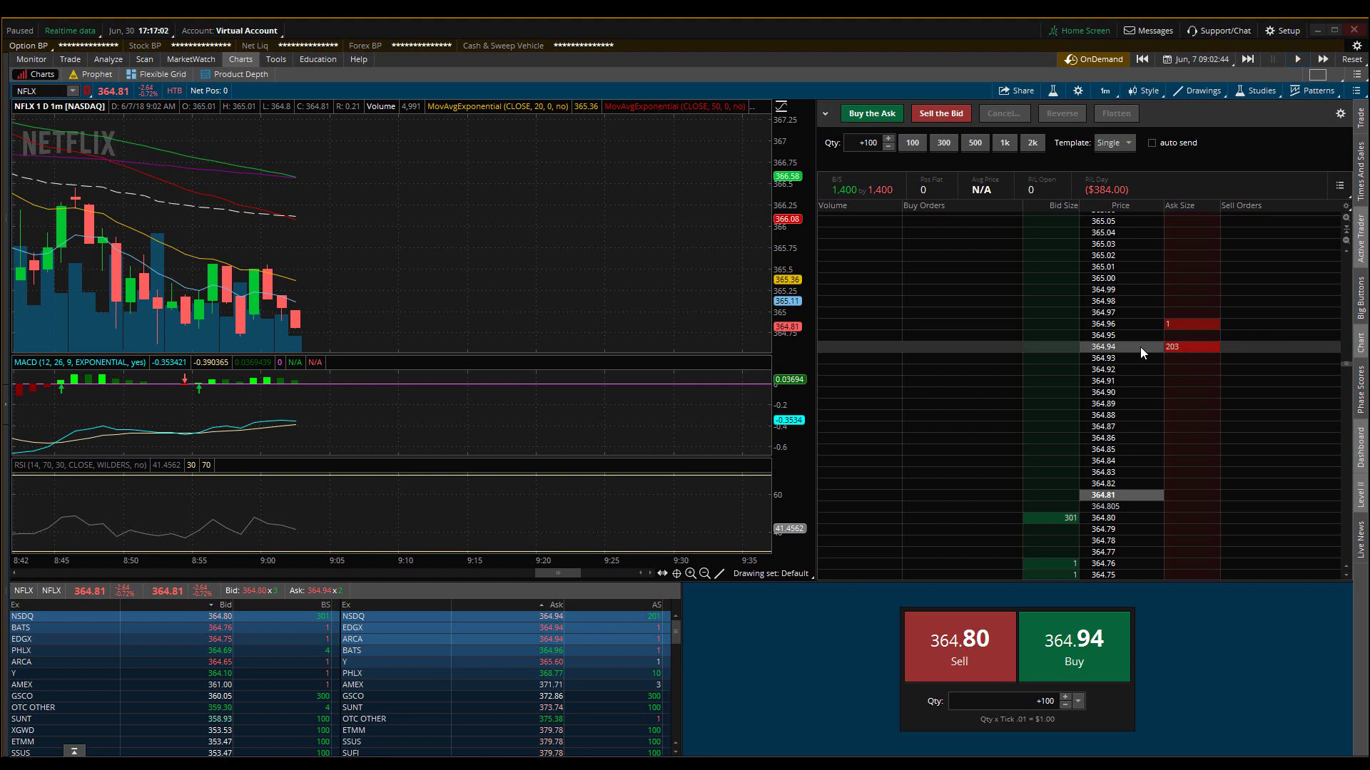
pyautogui.click(1174, 349)
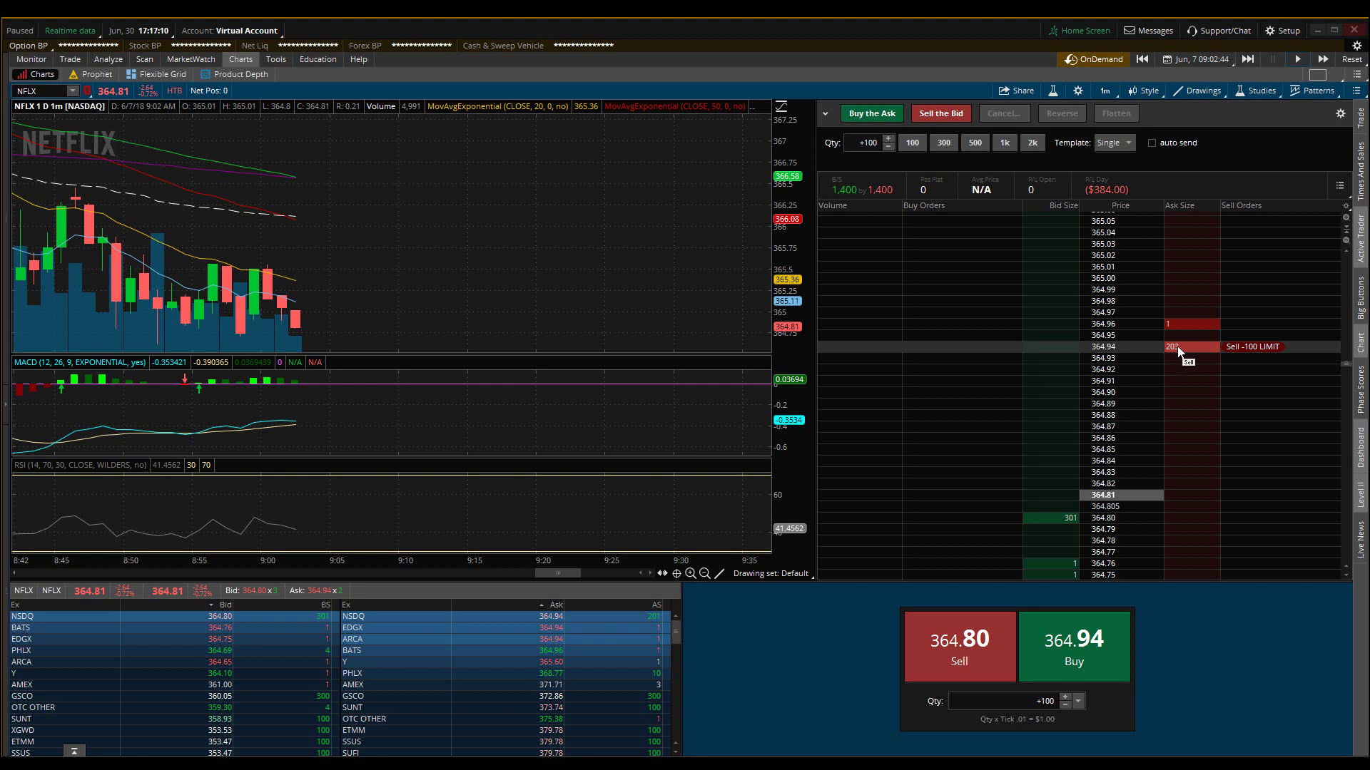
pyautogui.click(1225, 348)
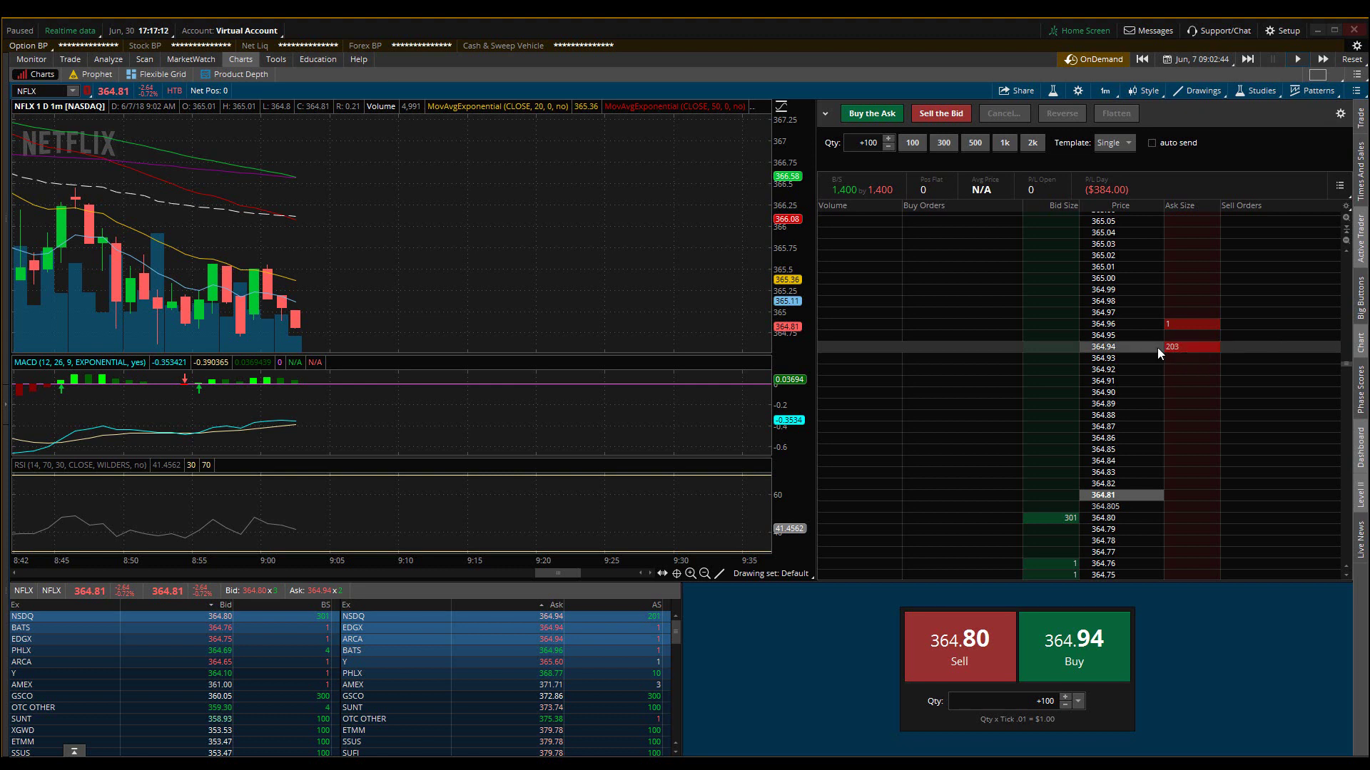
pyautogui.click(1184, 348)
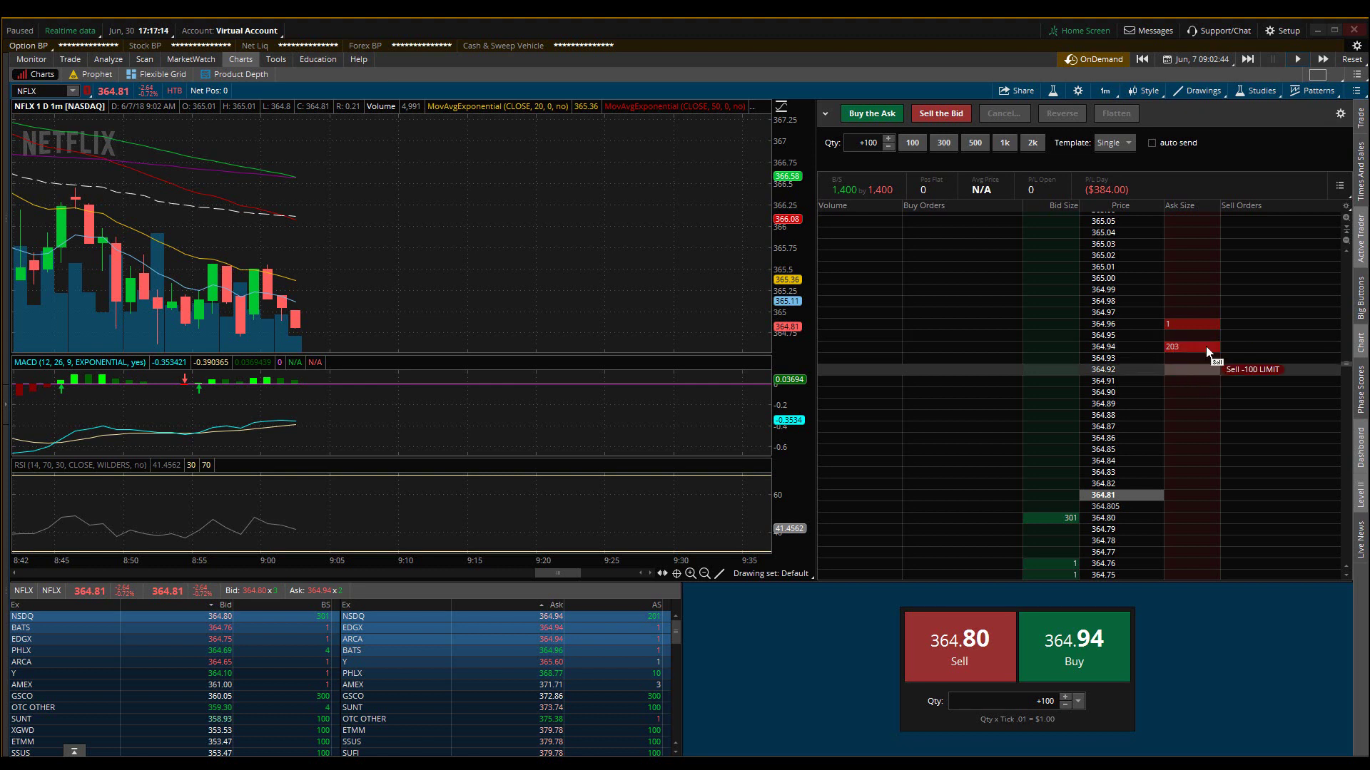
pyautogui.moveTo(1208, 354)
pyautogui.mouseDown()
pyautogui.moveTo(1170, 309)
pyautogui.moveTo(1186, 395)
pyautogui.moveTo(1186, 357)
pyautogui.mouseUp()
# Compare the 100-share buy limit preview at the 364.80 bid with the sell limit preview at 364.93, just below the ask
pyautogui.click(1049, 520)
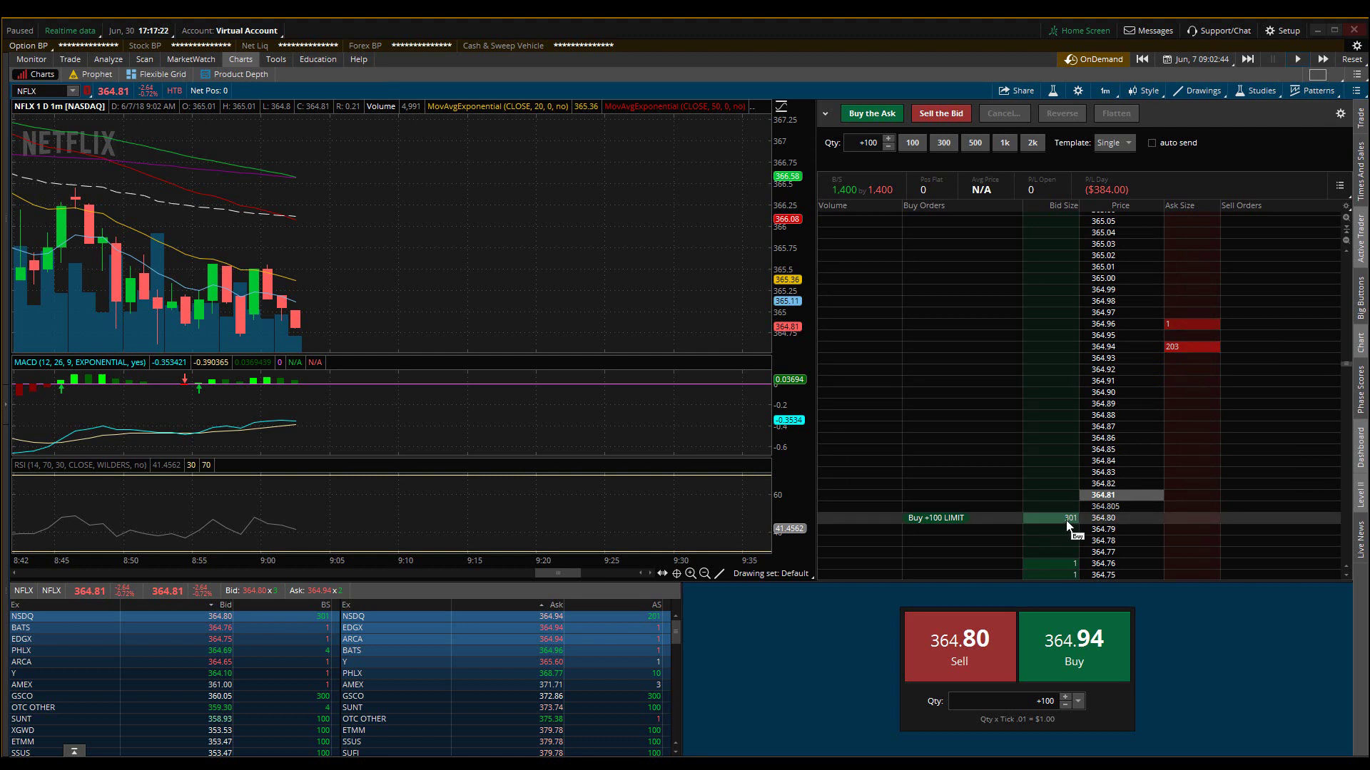
pyautogui.moveTo(1082, 518)
pyautogui.mouseDown()
pyautogui.moveTo(1076, 391)
pyautogui.moveTo(1067, 520)
pyautogui.moveTo(1105, 484)
pyautogui.moveTo(1070, 476)
pyautogui.moveTo(1070, 520)
pyautogui.mouseUp()
pyautogui.moveTo(1068, 523); pyautogui.dragTo(1066, 581)
pyautogui.click(1192, 325)
pyautogui.moveTo(1192, 325); pyautogui.dragTo(1181, 362)
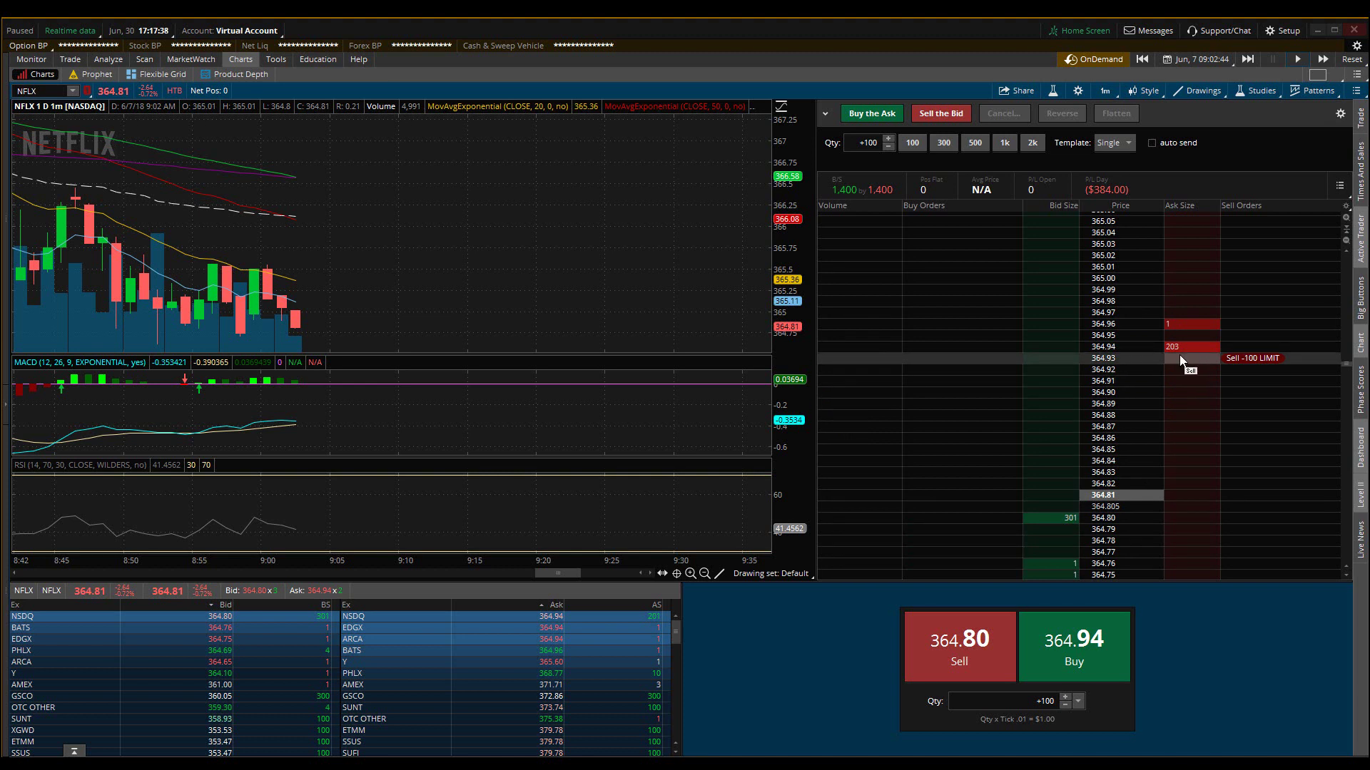